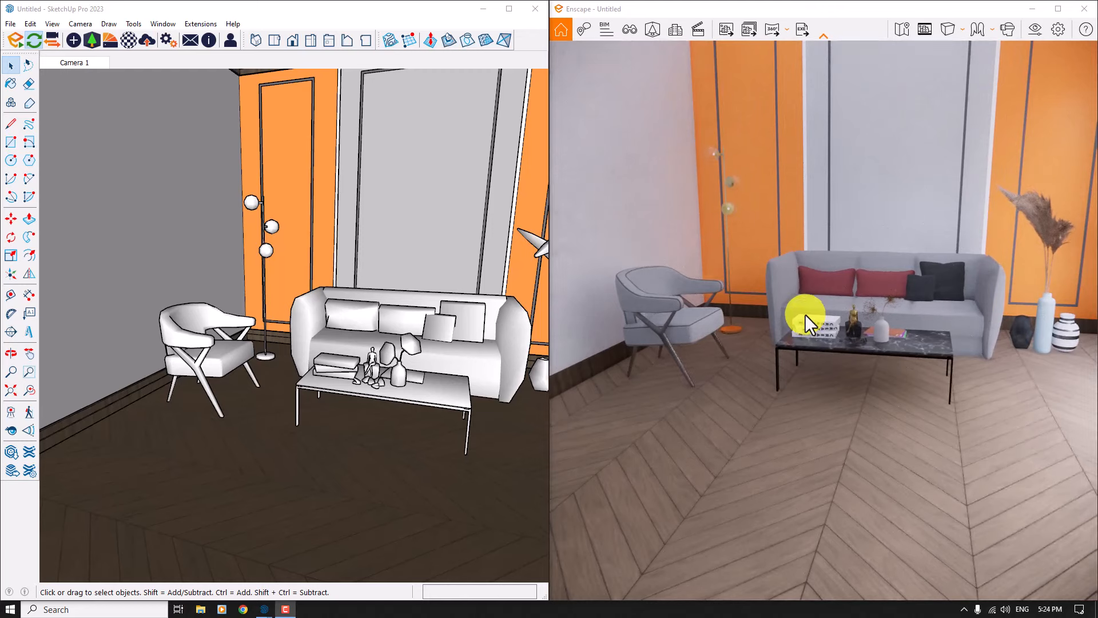
# Step: Open the Enscape Material Editor and select the Wood 06, Chevron floor material for editing
pyautogui.moveTo(804, 314); pyautogui.dragTo(804, 318, button='right')
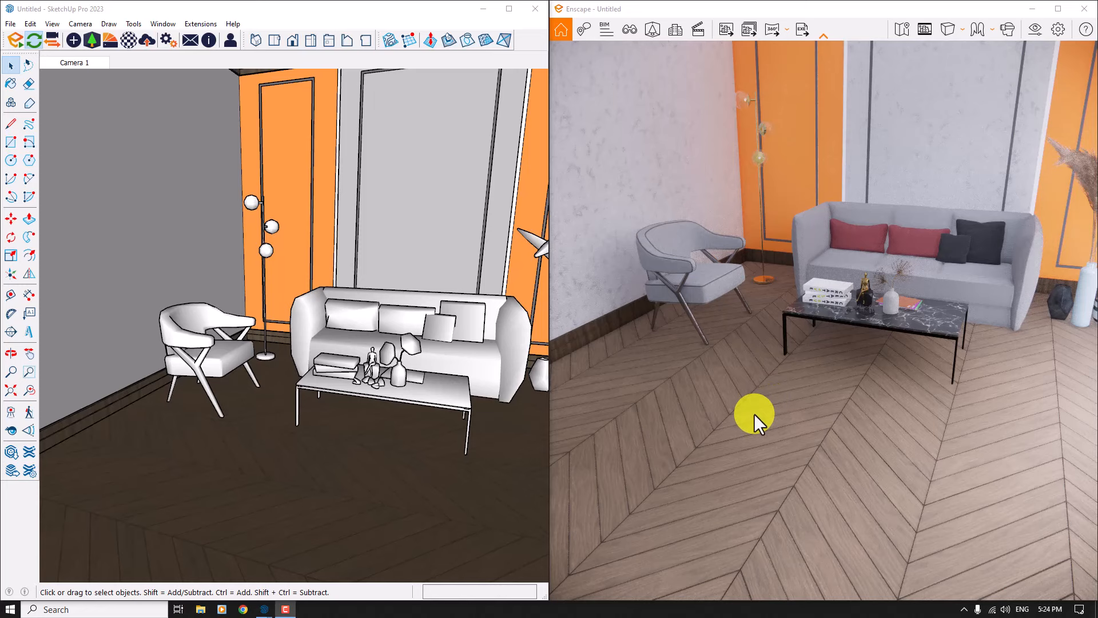
pyautogui.click(132, 42)
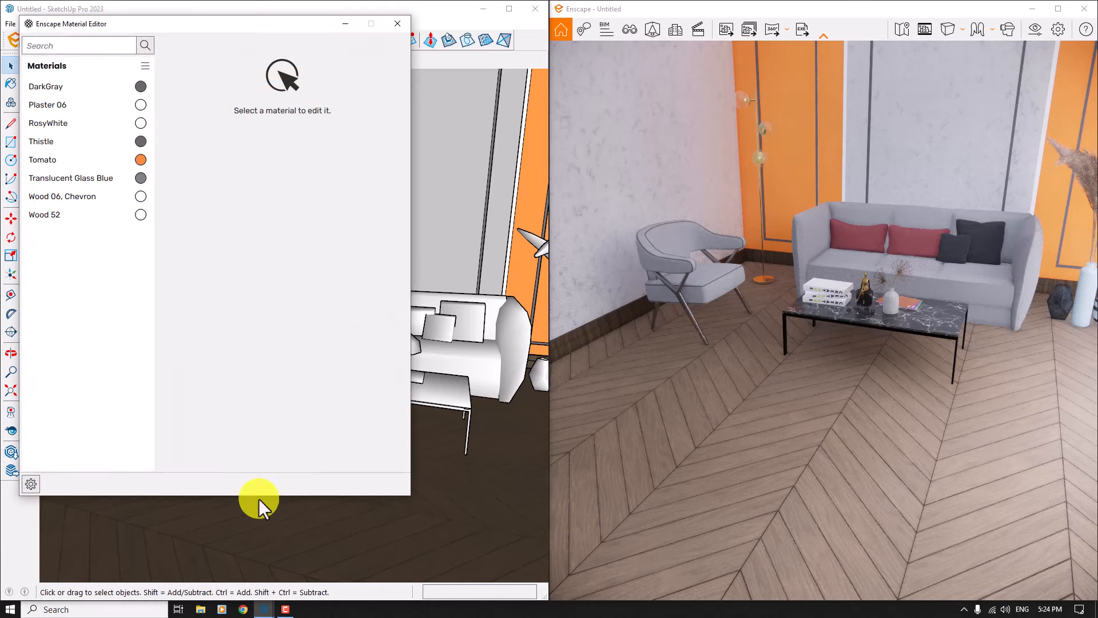
pyautogui.click(289, 610)
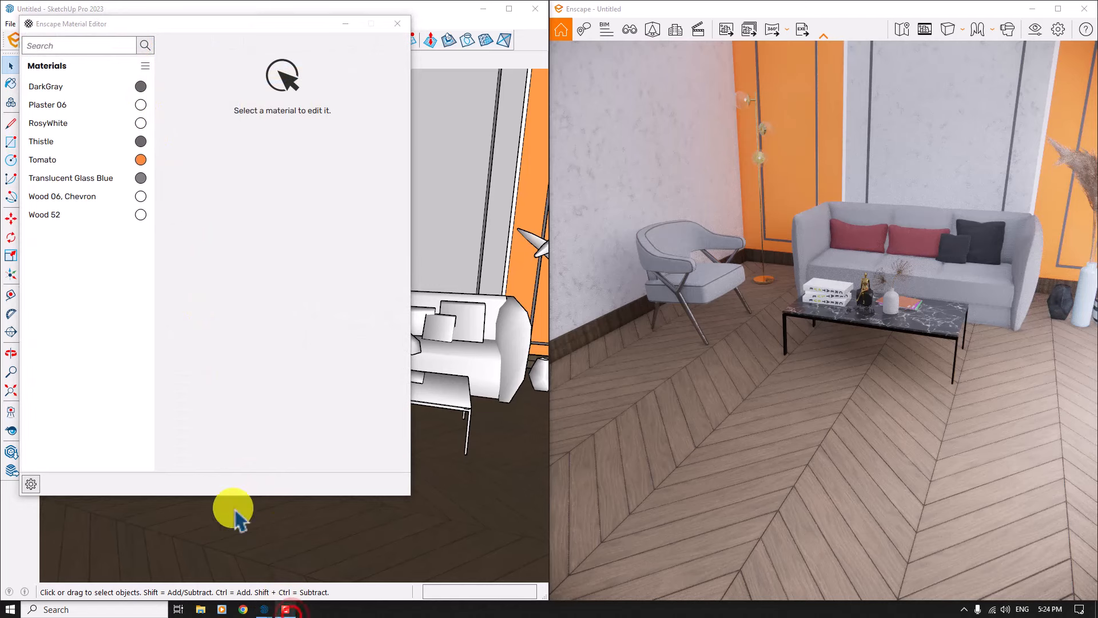
pyautogui.click(66, 201)
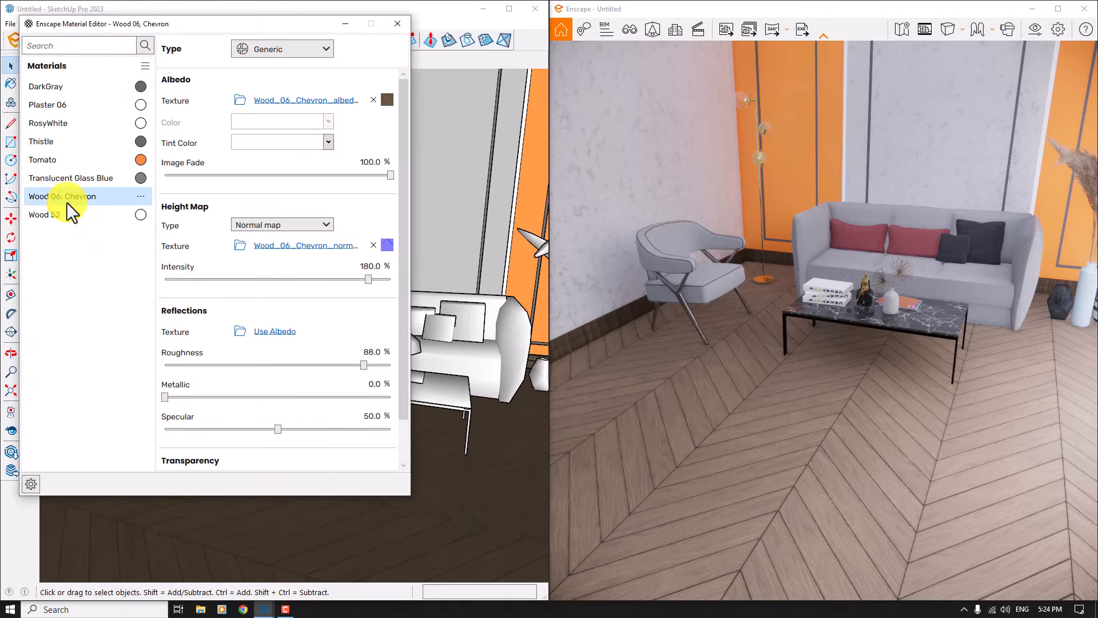
pyautogui.moveTo(726, 394); pyautogui.dragTo(817, 380)
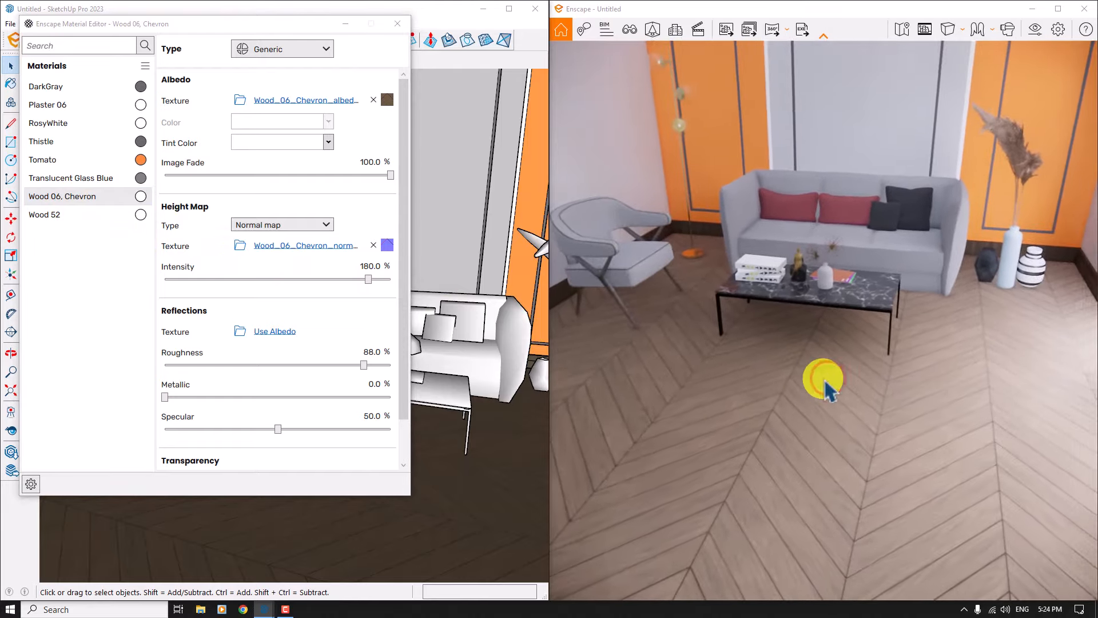
# Step: Lower the reflection roughness of the Wood 06, Chevron material to about 21% and inspect the floor close up
pyautogui.click(363, 365)
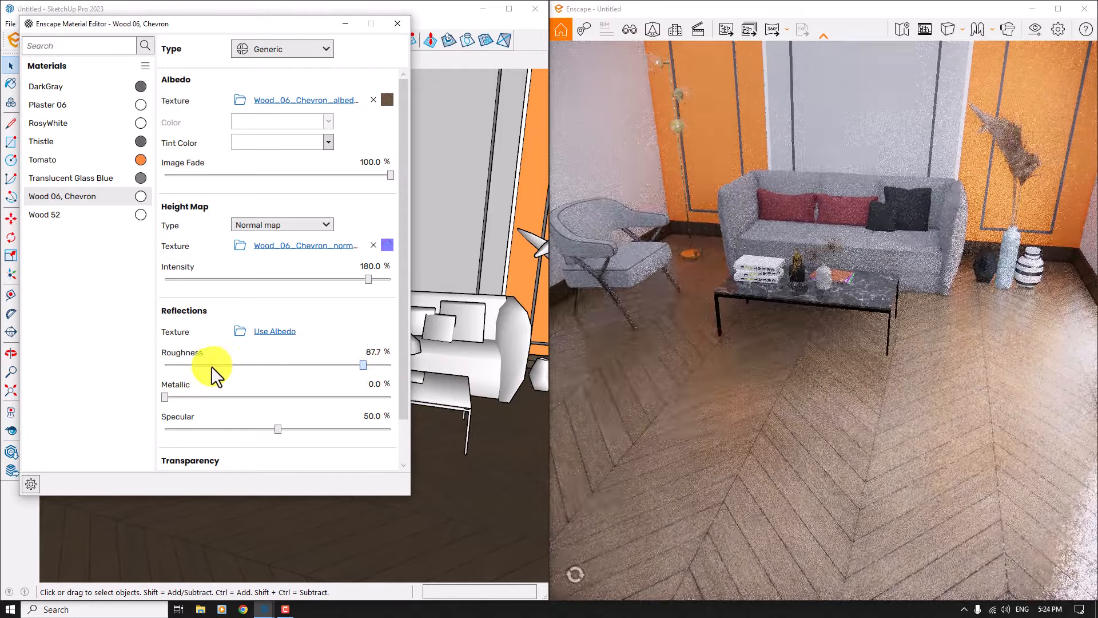
pyautogui.moveTo(259, 365); pyautogui.dragTo(212, 365)
pyautogui.moveTo(689, 346); pyautogui.dragTo(687, 347)
pyautogui.scroll(5, 688, 346)
pyautogui.scroll(-2, 687, 347)
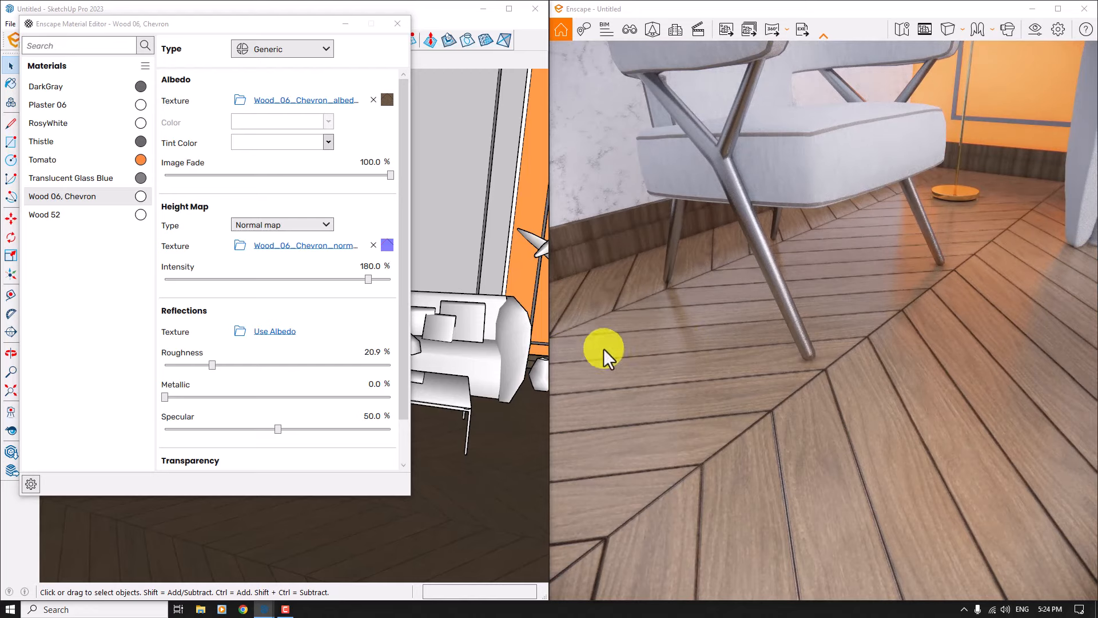
# Step: Set the Wood 06, Chevron roughness to 0% and inspect the floor reflections around the room
pyautogui.doubleClick(375, 352)
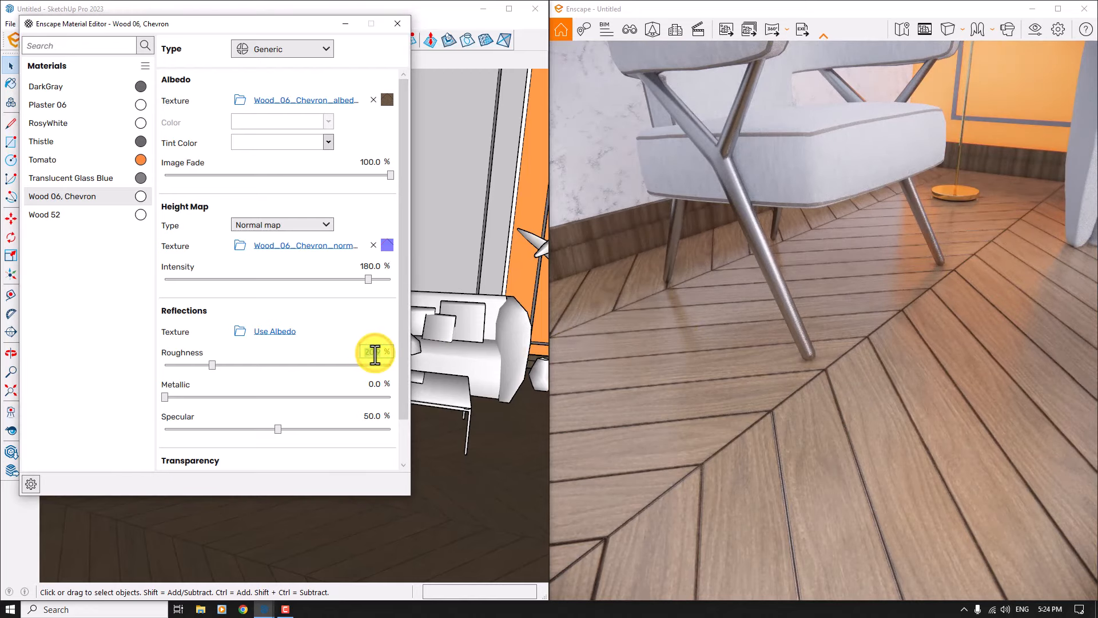
pyautogui.write('0')
pyautogui.press('Return')
pyautogui.moveTo(681, 321); pyautogui.dragTo(680, 324)
pyautogui.press('s')
pyautogui.press('s')
pyautogui.moveTo(735, 350); pyautogui.dragTo(748, 323)
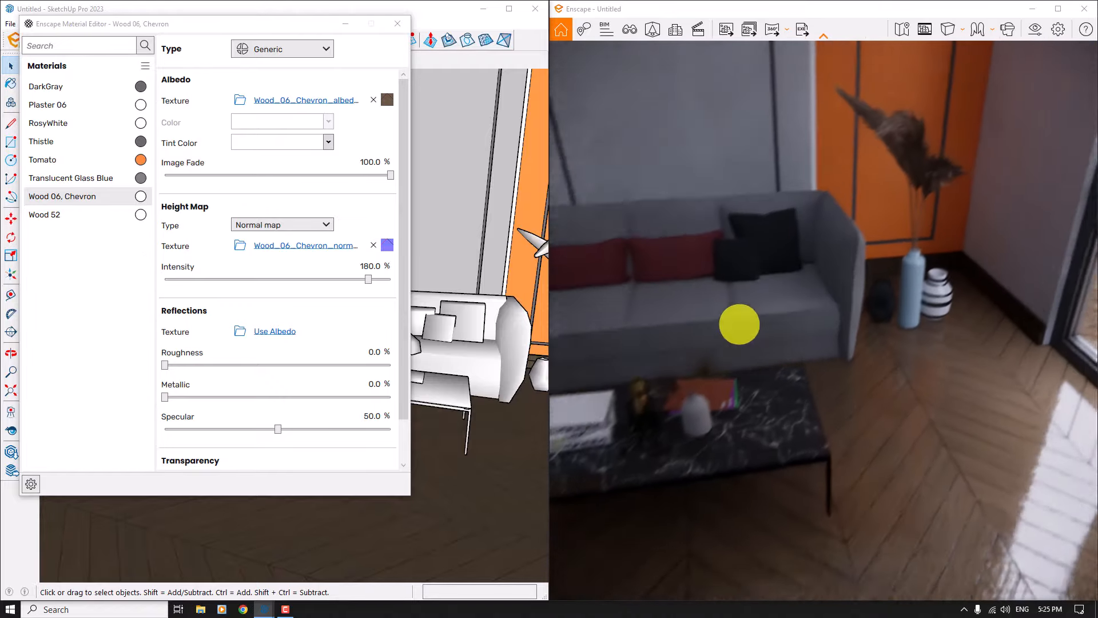
pyautogui.moveTo(739, 324)
pyautogui.mouseDown()
pyautogui.moveTo(745, 335)
pyautogui.moveTo(790, 293)
pyautogui.mouseUp()
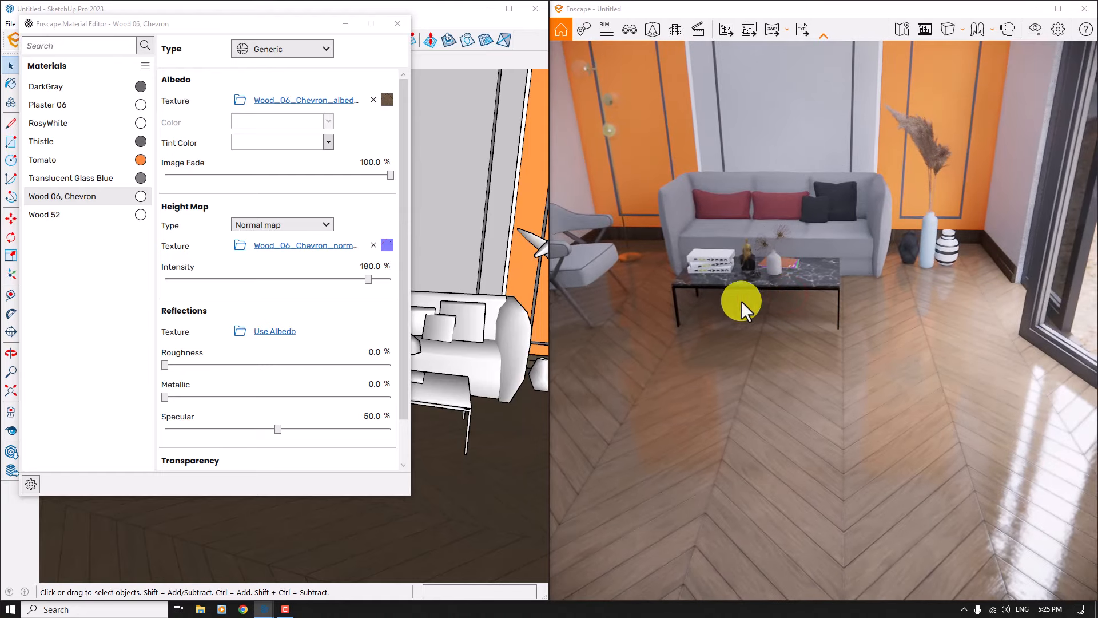
# Step: Set the roughness of the Wood 06, Chevron floor material to 29%
pyautogui.click(376, 355)
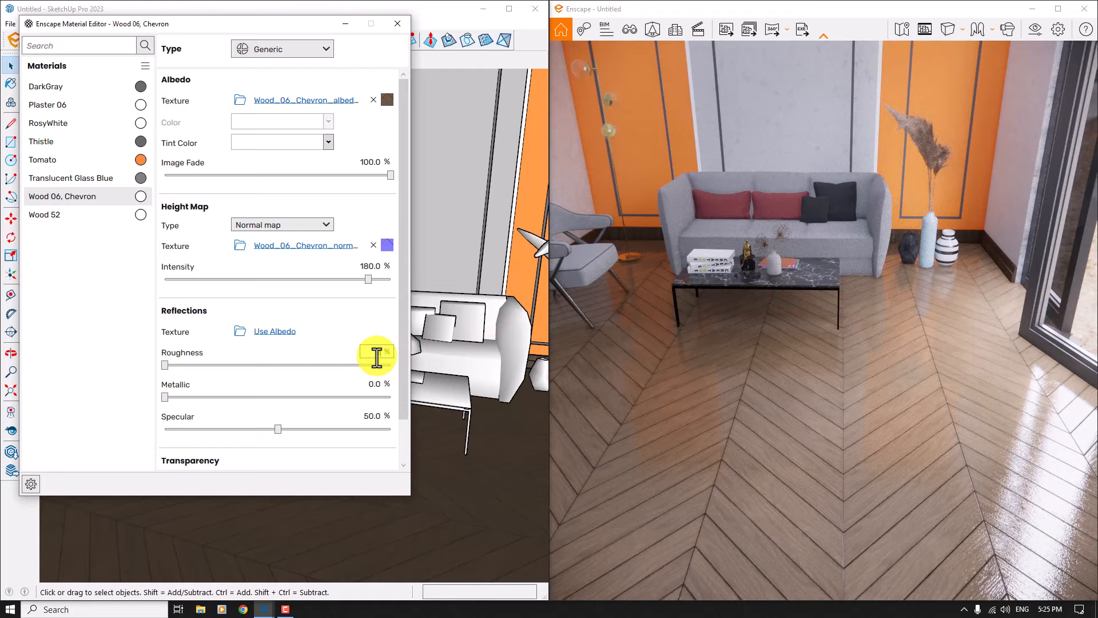
pyautogui.press('Return')
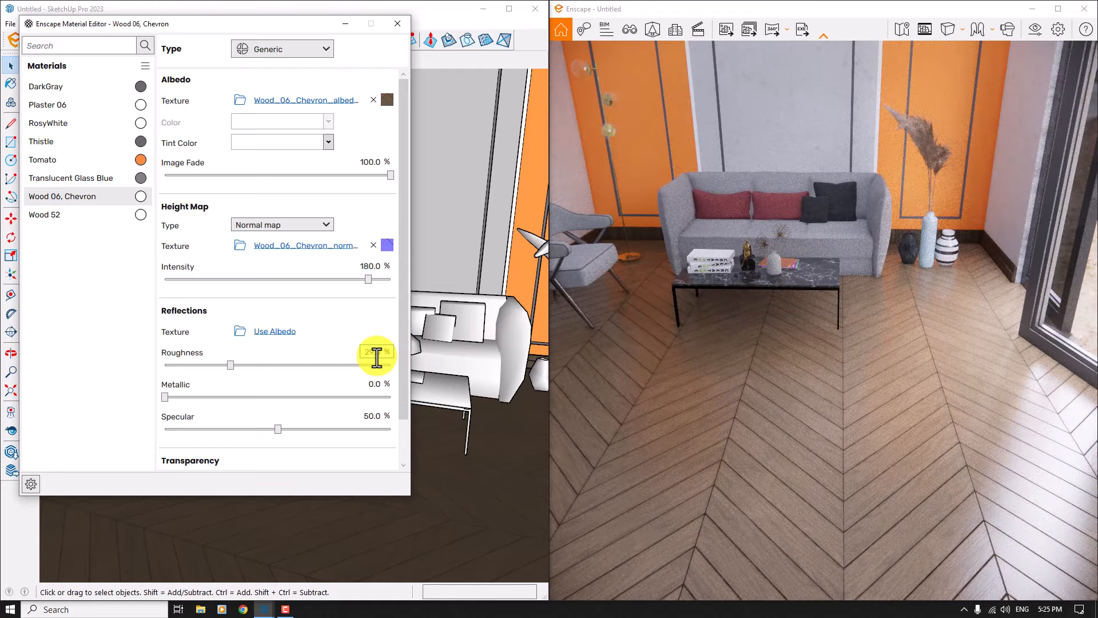
pyautogui.moveTo(633, 363); pyautogui.dragTo(743, 355)
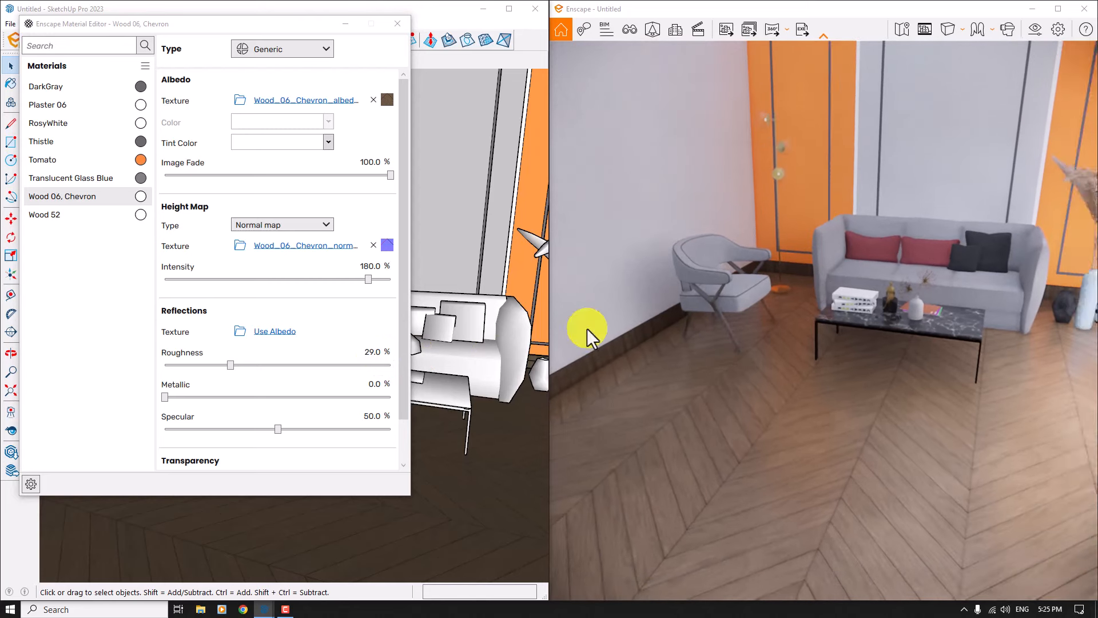
# Step: Set the normal map intensity of the Wood 06, Chevron floor material to 198%
pyautogui.click(373, 264)
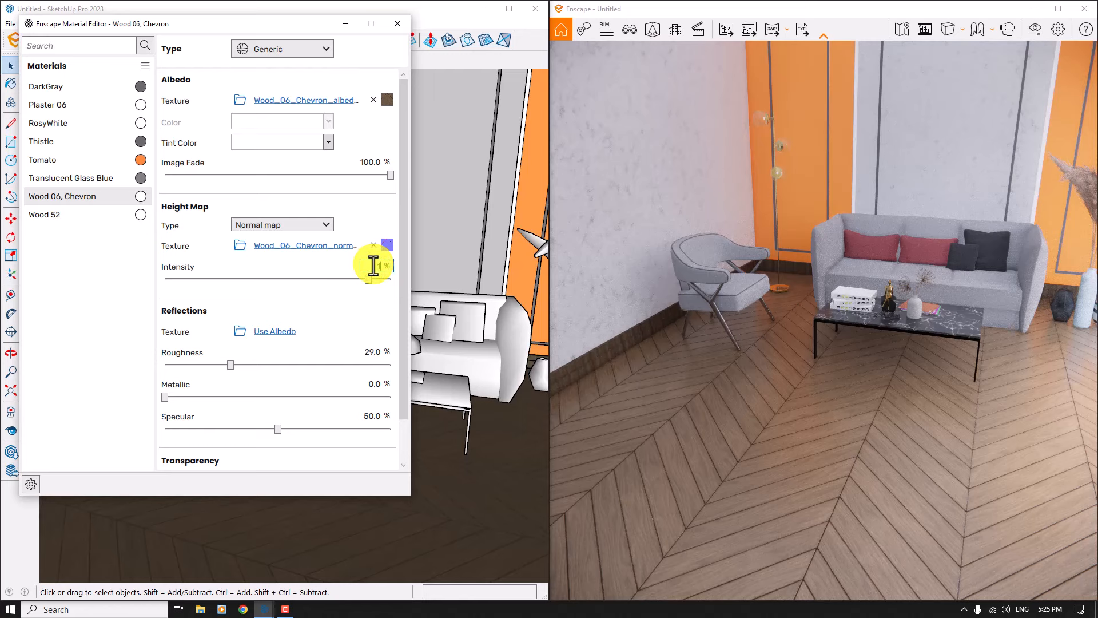
pyautogui.press('Return')
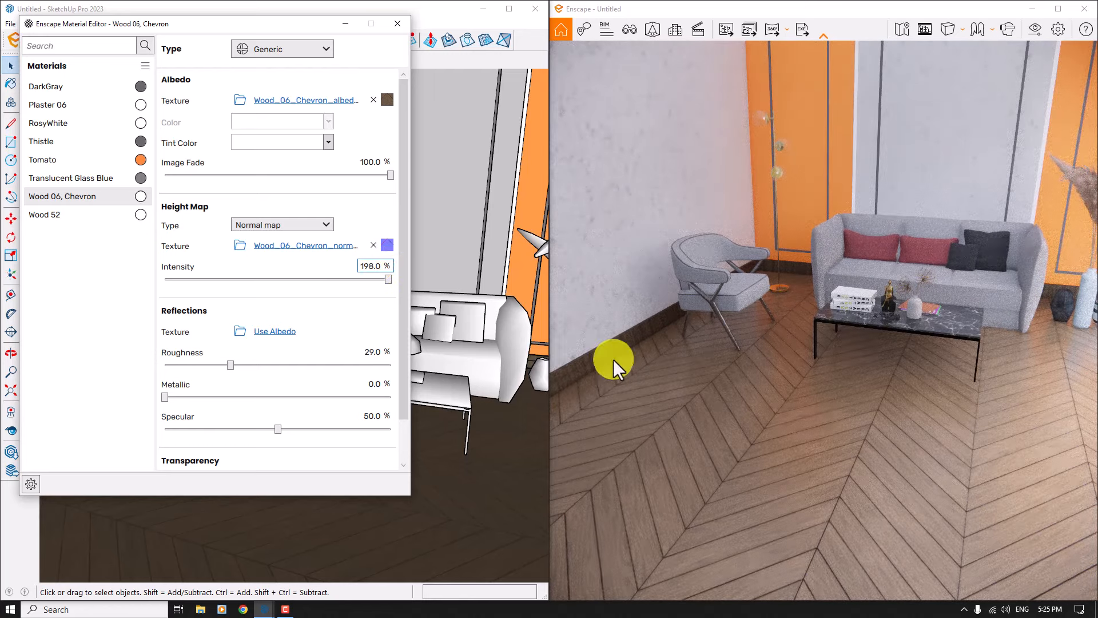
pyautogui.click(735, 408)
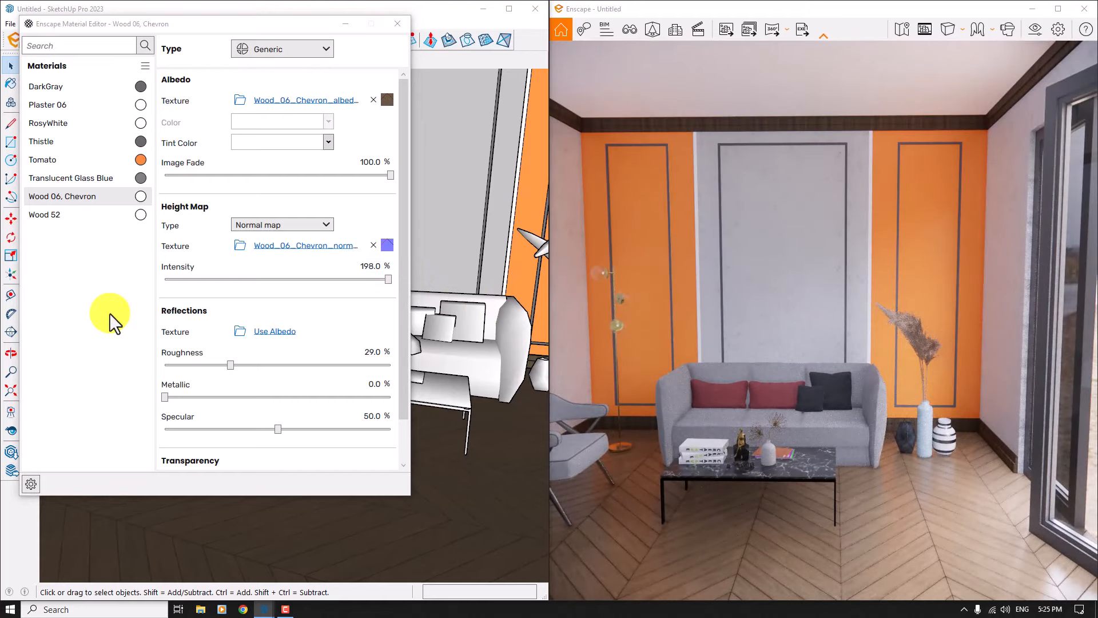
# Step: Rotate the albedo texture of the Wood 52 material on the ceiling moulding by 90°
pyautogui.moveTo(695, 289); pyautogui.dragTo(696, 289)
pyautogui.scroll(3, 696, 289)
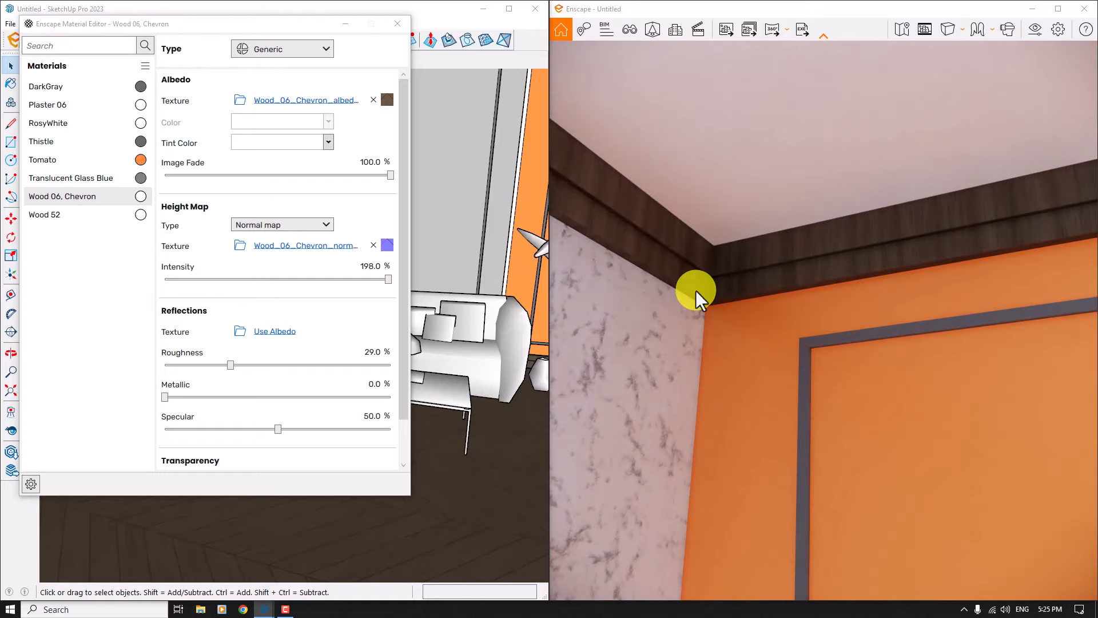
pyautogui.click(43, 215)
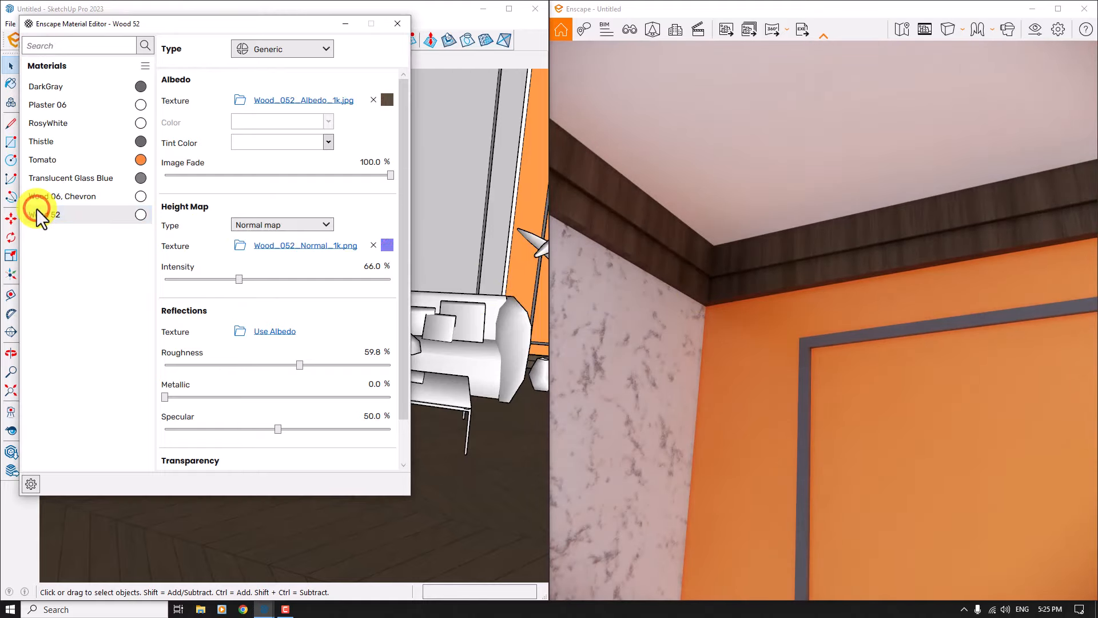
pyautogui.click(389, 100)
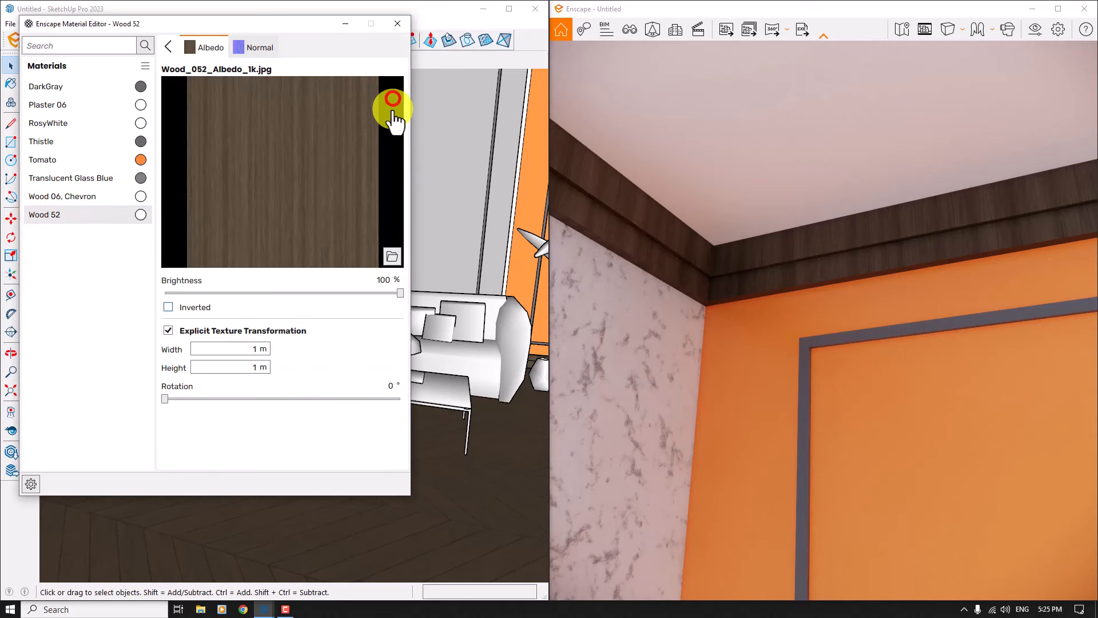
pyautogui.click(387, 385)
pyautogui.write('90')
pyautogui.press('Return')
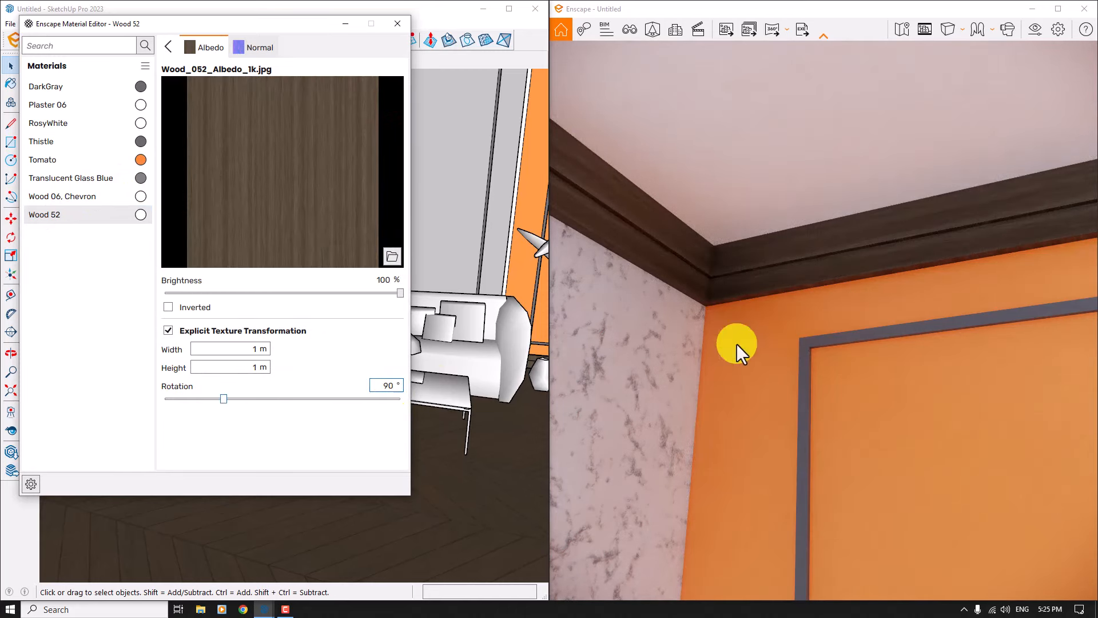
# Step: Restore the saved Camera 1 view in the Enscape render window and close View Management
pyautogui.moveTo(882, 323); pyautogui.dragTo(883, 324)
pyautogui.press('s')
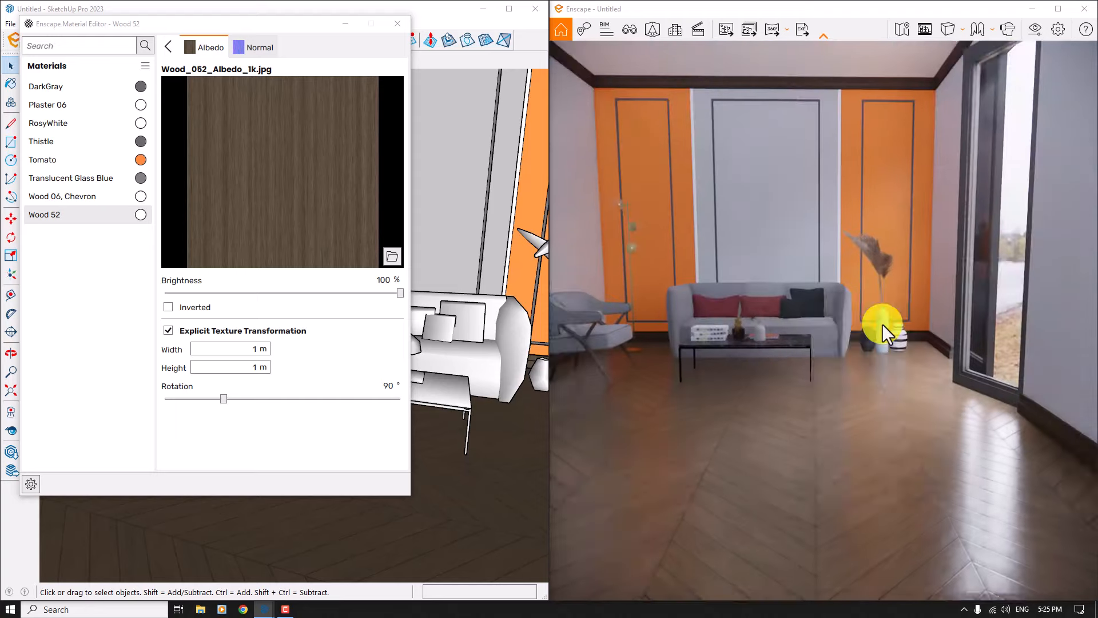
pyautogui.click(816, 296)
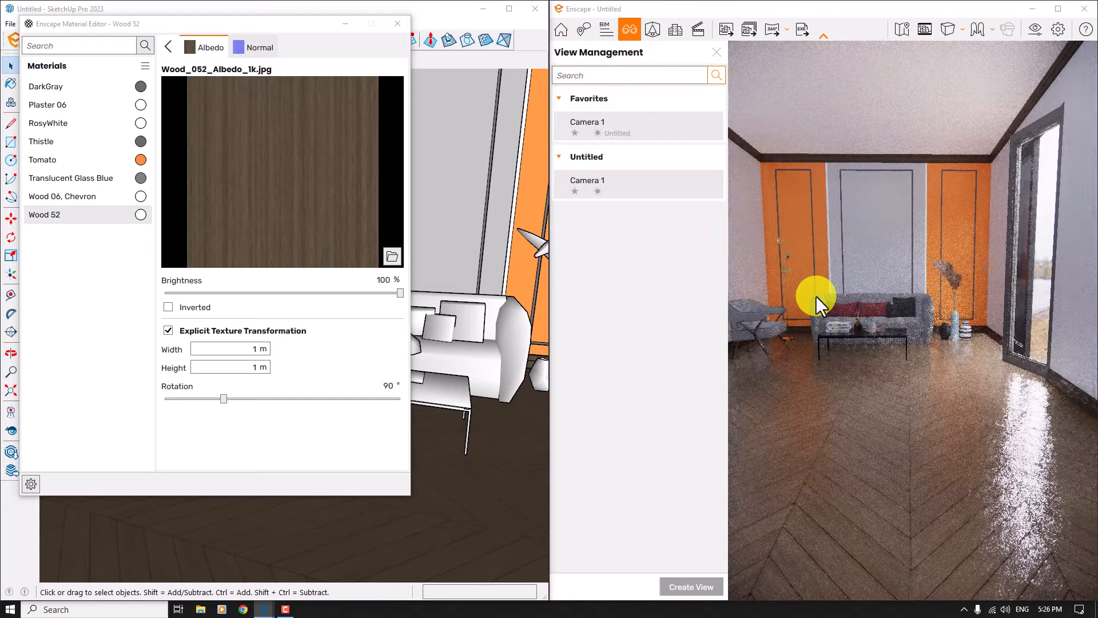
pyautogui.click(585, 184)
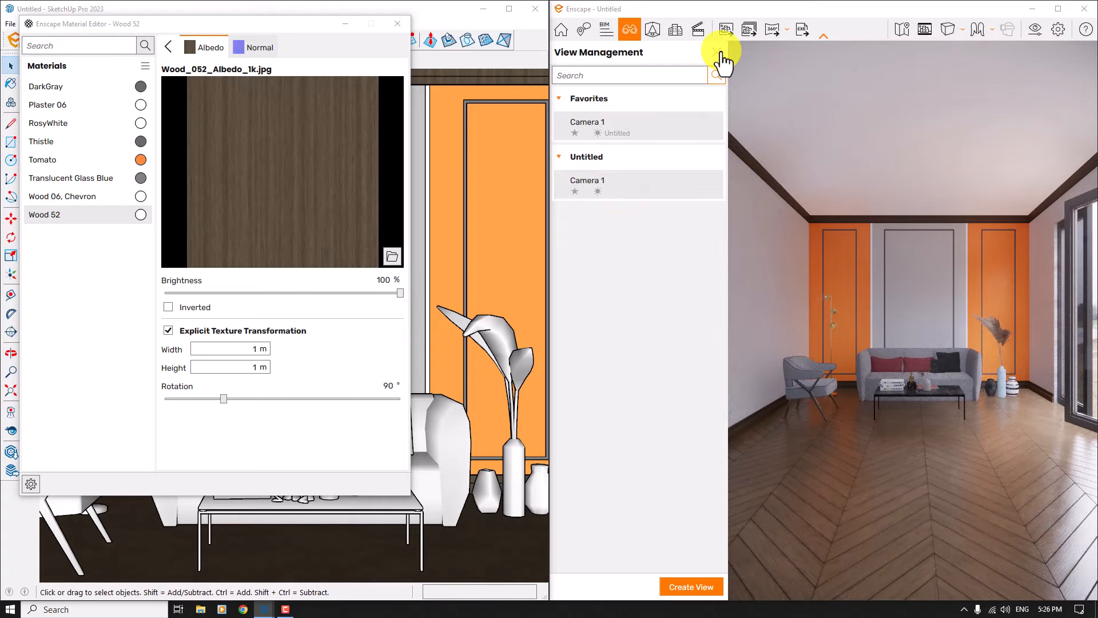
pyautogui.click(719, 52)
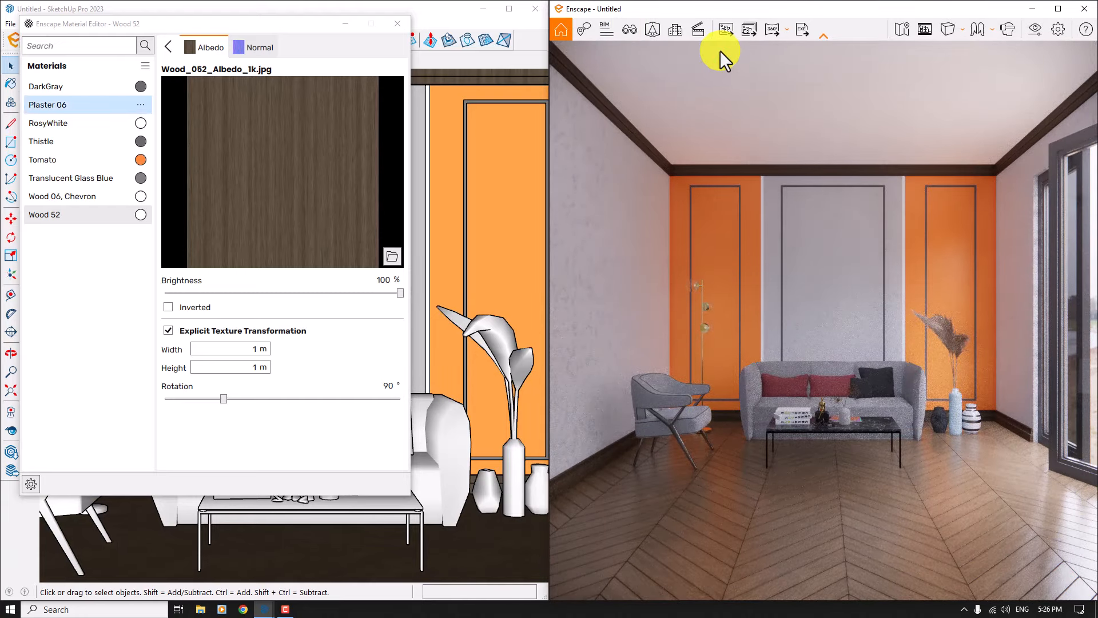
# Step: Set the albedo texture size of the Plaster 06 wall material to 0.44 m wide and 0.44 m high
pyautogui.click(64, 108)
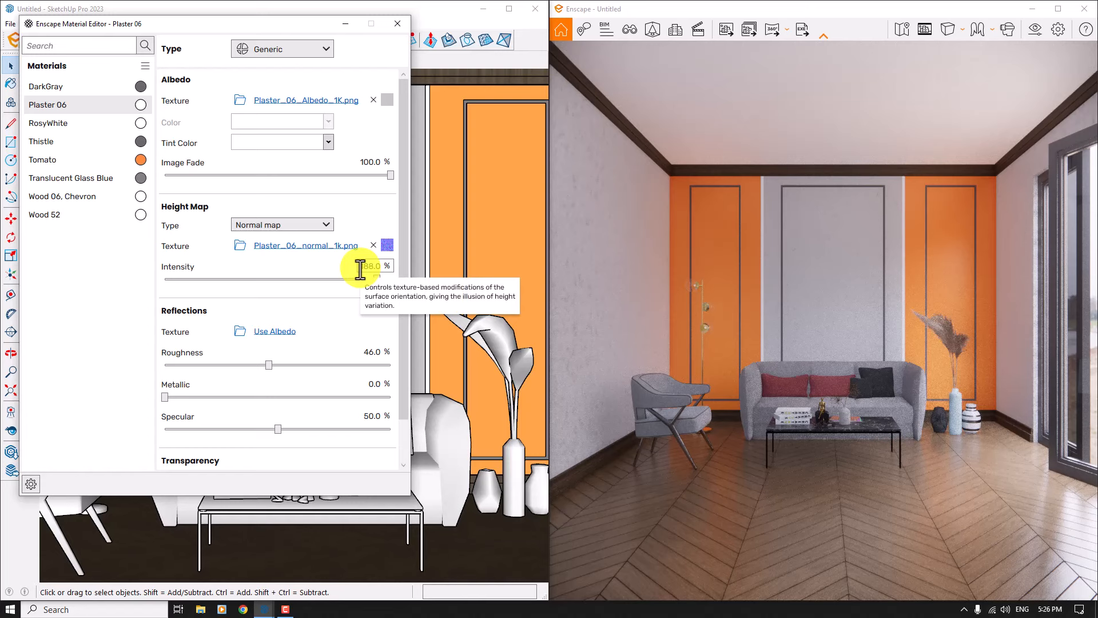
pyautogui.click(388, 99)
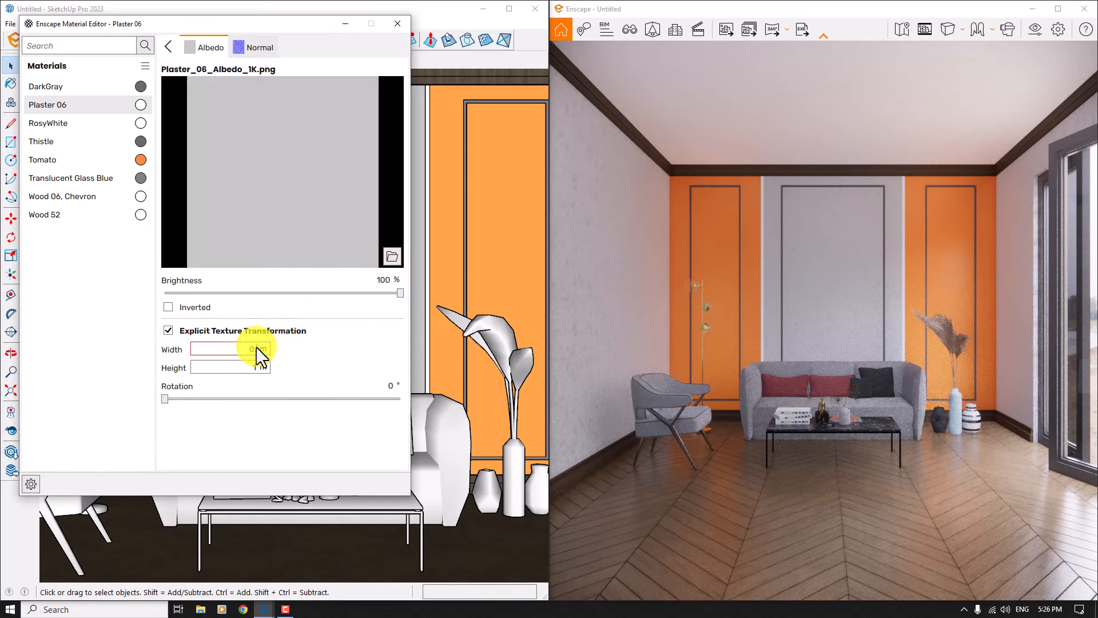
pyautogui.click(252, 366)
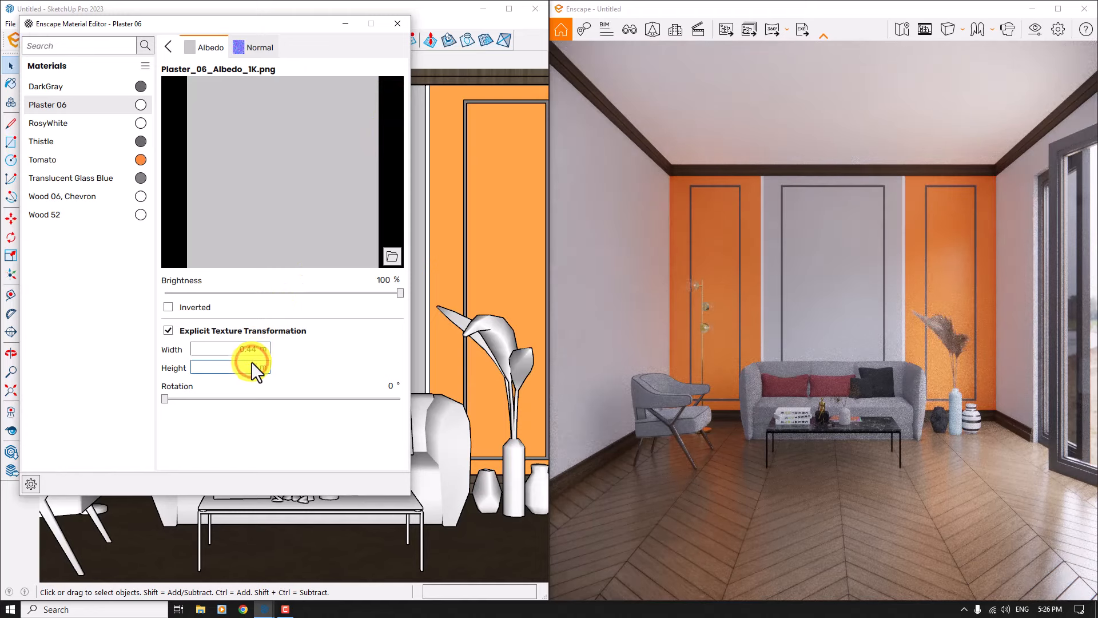
pyautogui.write('0.44')
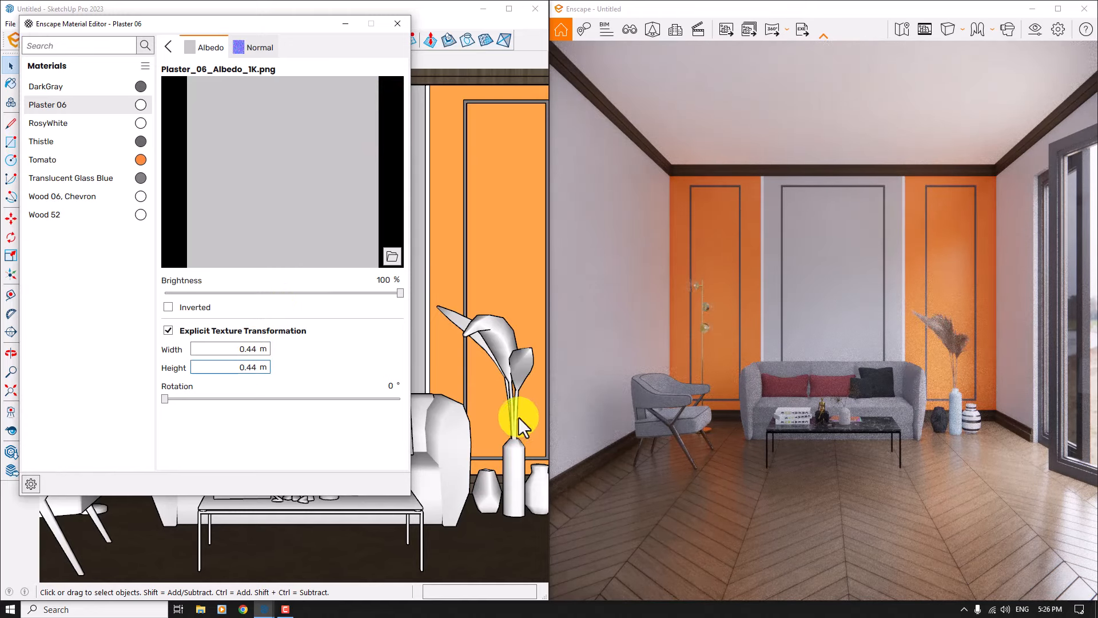
pyautogui.click(173, 45)
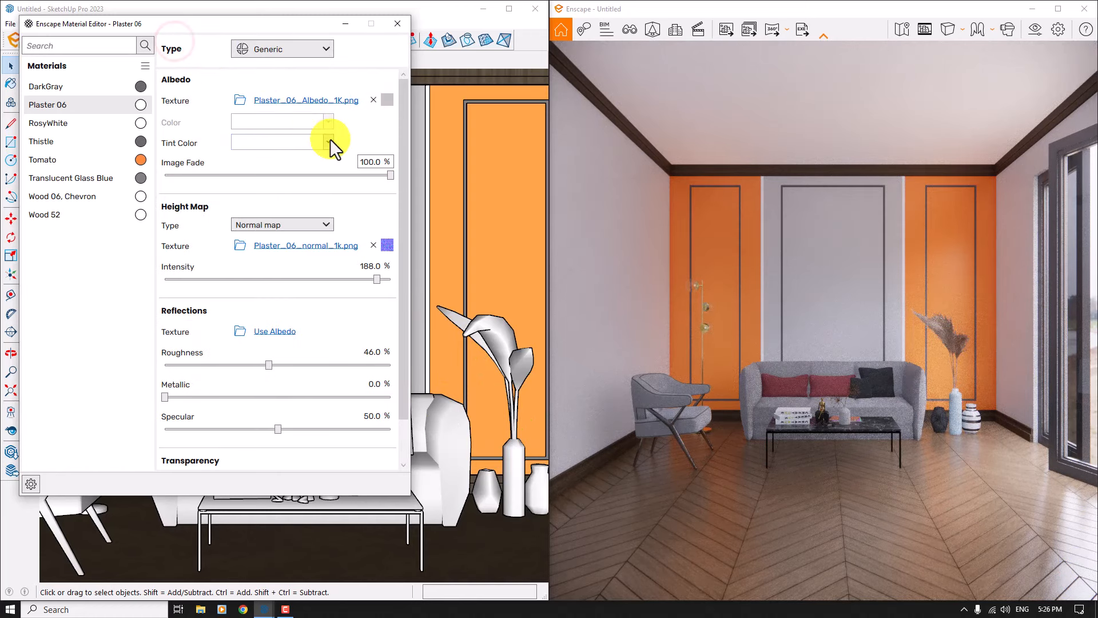
# Step: Set the Plaster 06 image fade to 92% and its tint color to light gray
pyautogui.click(365, 162)
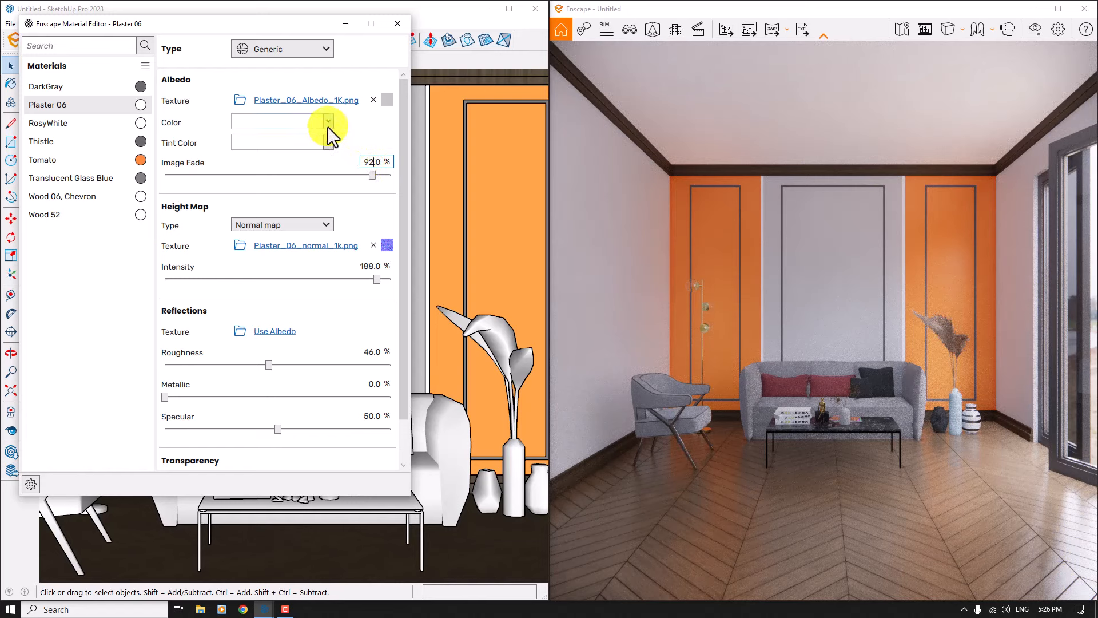
pyautogui.click(328, 121)
pyautogui.click(336, 174)
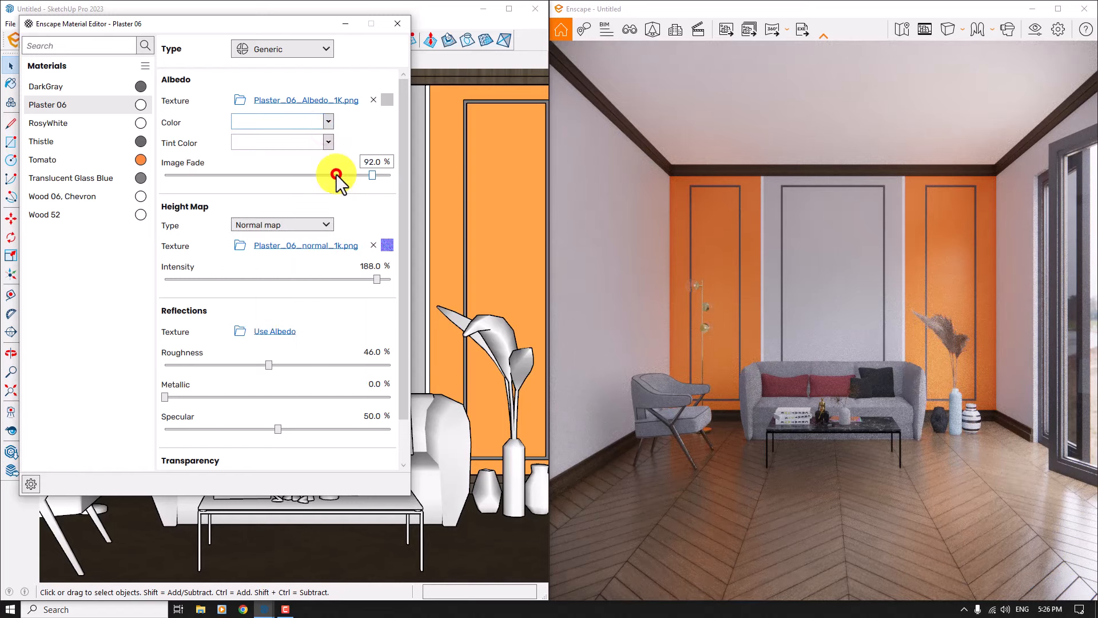
pyautogui.click(326, 144)
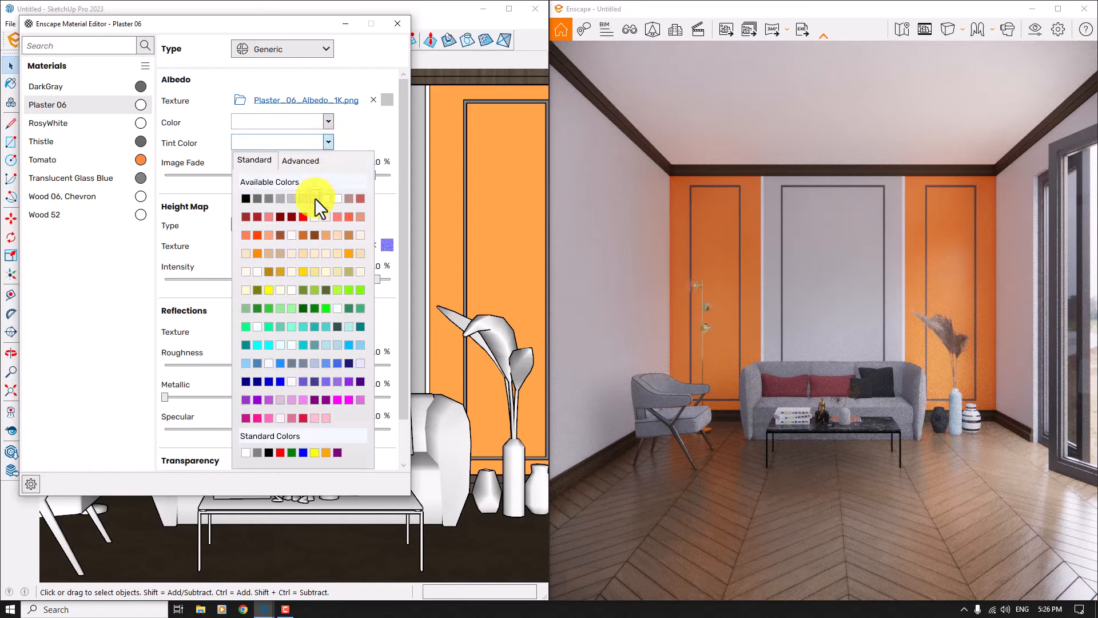
pyautogui.click(315, 198)
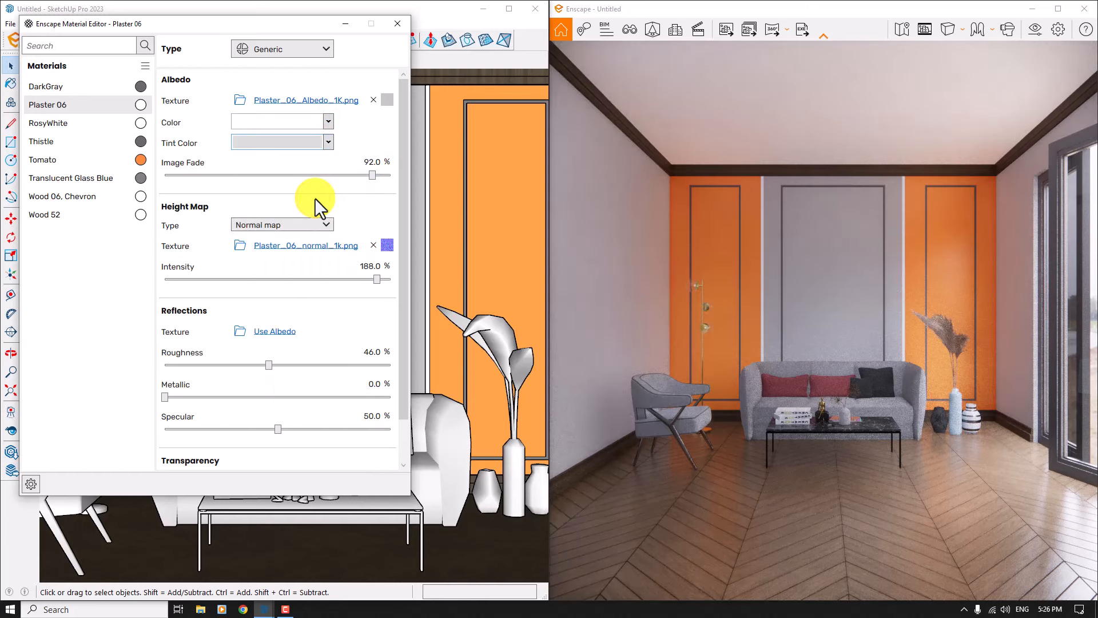
# Step: Lower the Plaster 06 roughness to about 28.5% and inspect the walls up close
pyautogui.click(269, 361)
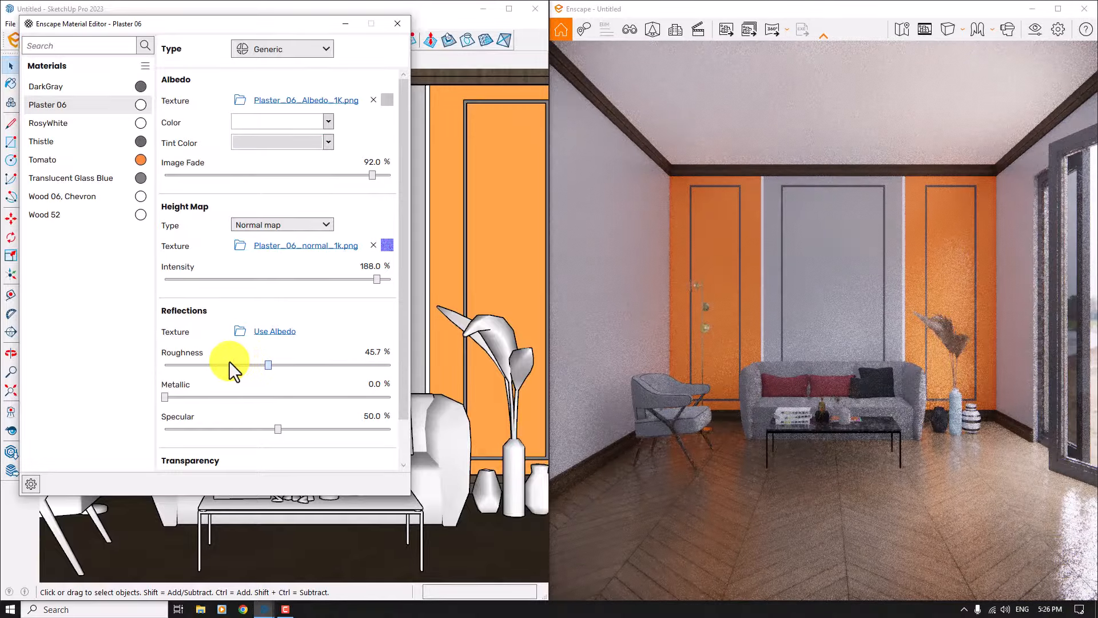
pyautogui.click(230, 363)
pyautogui.moveTo(809, 311); pyautogui.dragTo(807, 305)
pyautogui.press('w')
pyautogui.moveTo(808, 306); pyautogui.dragTo(813, 307, button='right')
pyautogui.moveTo(813, 305)
pyautogui.mouseDown()
pyautogui.moveTo(762, 304)
pyautogui.moveTo(785, 344)
pyautogui.mouseUp()
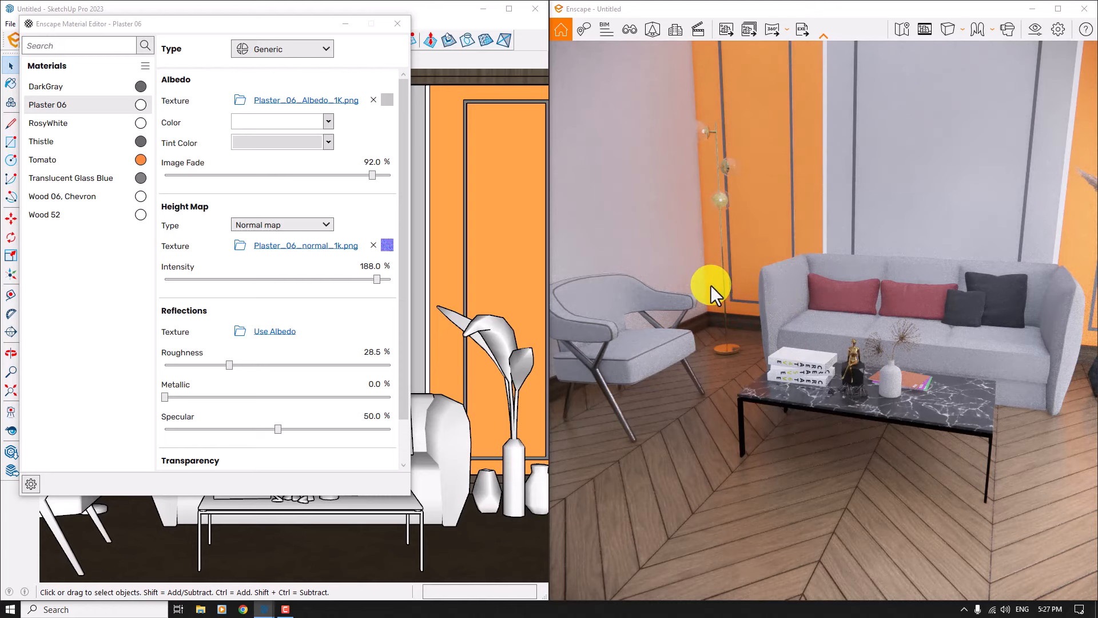
# Step: Set the roughness of the Plaster 06 wall material to 19%
pyautogui.moveTo(710, 284); pyautogui.dragTo(711, 281)
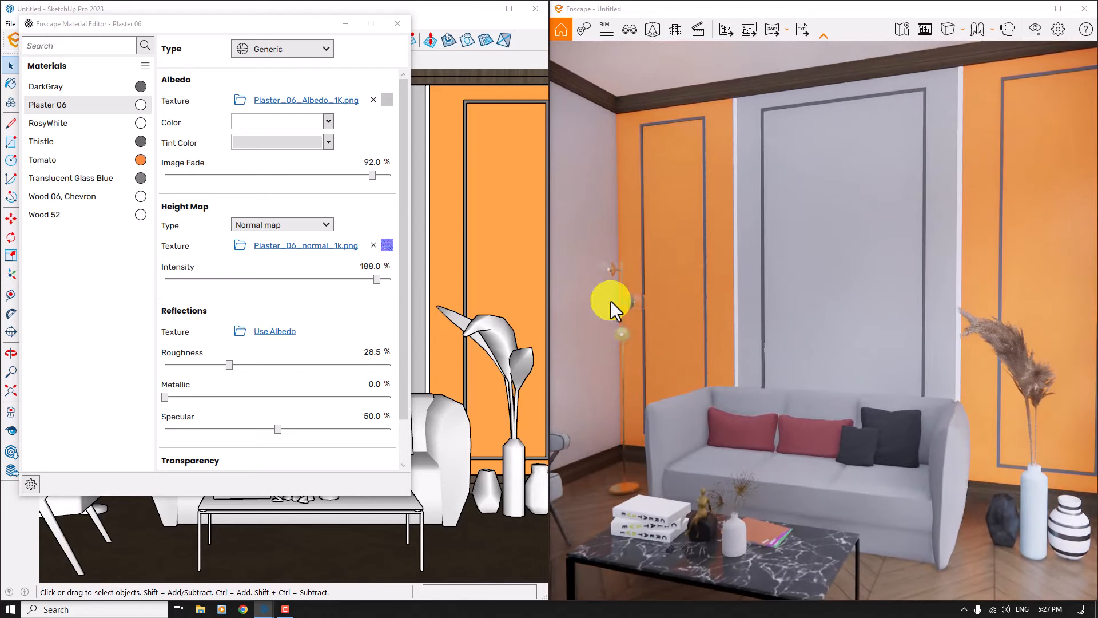
pyautogui.click(368, 350)
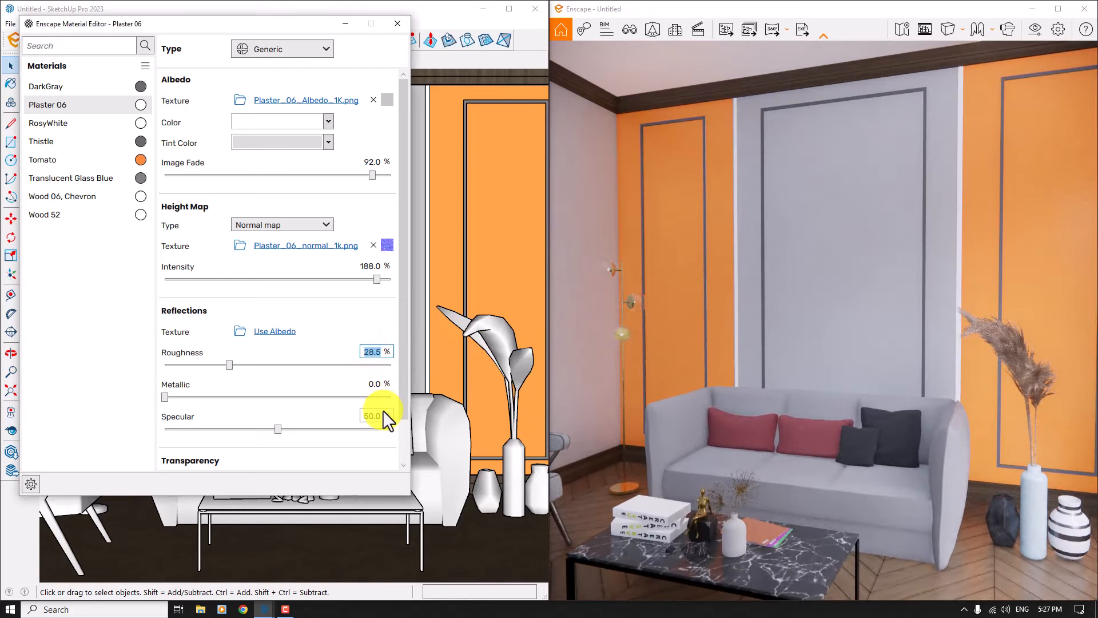
pyautogui.write('19')
pyautogui.press('Return')
# Step: Inspect the walls in the render window, restore the saved Camera 1 view and close View Management
pyautogui.click(760, 309)
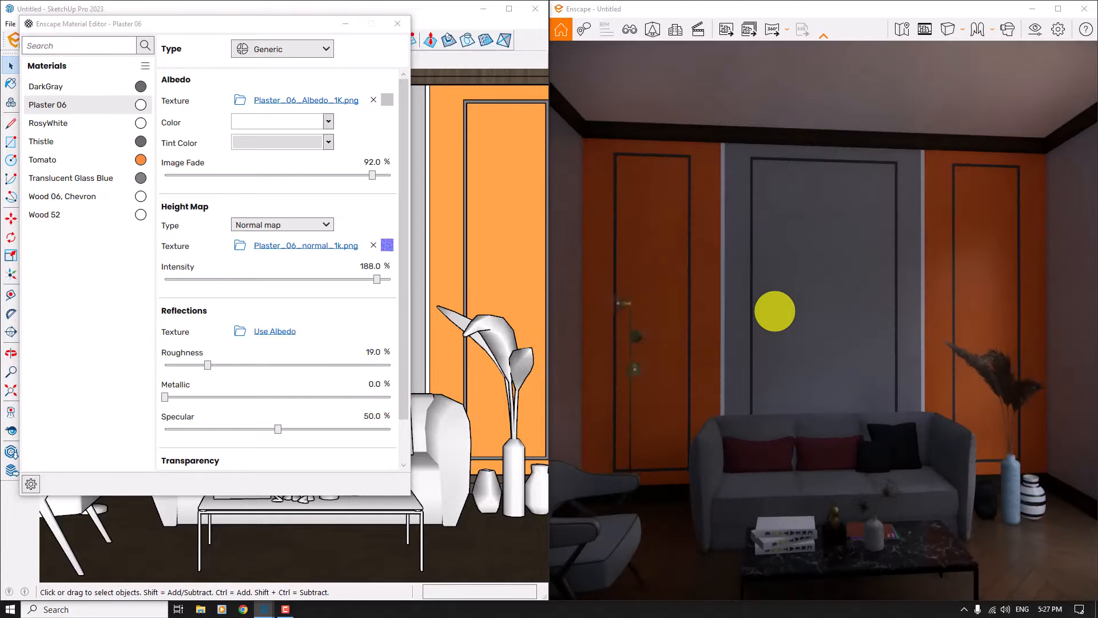
pyautogui.click(774, 311)
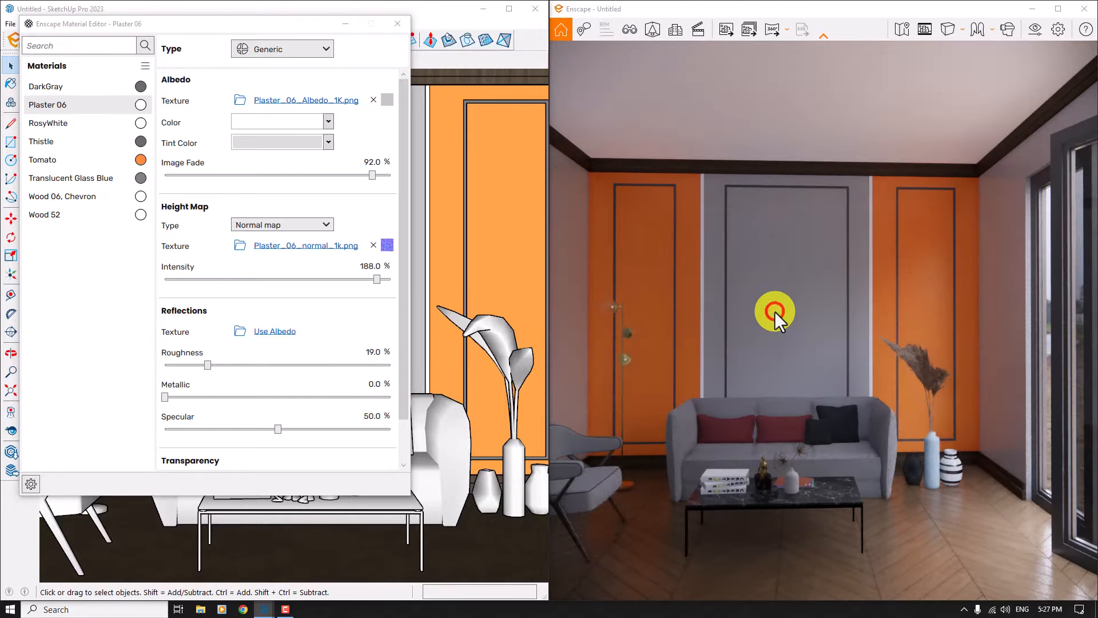
pyautogui.press('v')
pyautogui.click(614, 191)
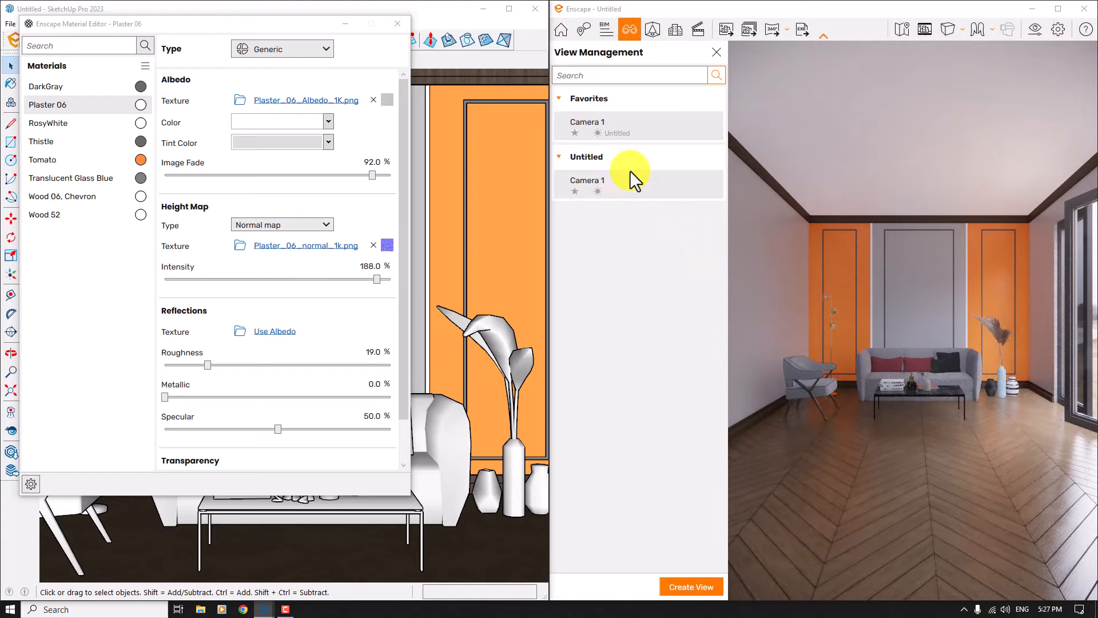
pyautogui.click(714, 53)
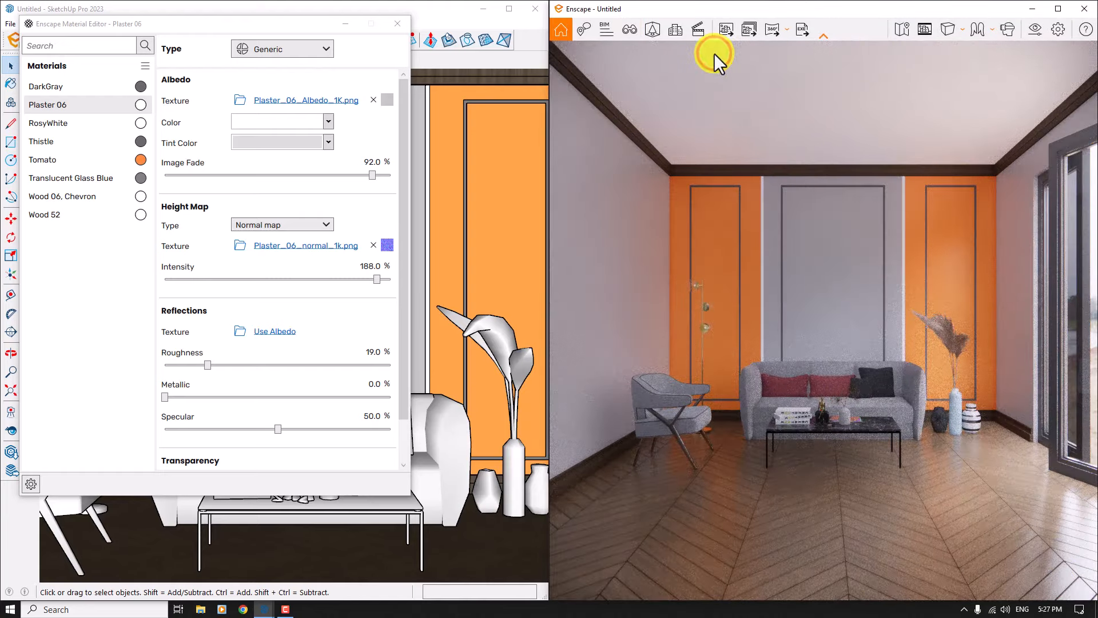
# Step: Try dark gray, salmon, red-orange and yellow-orange as the albedo color of the Tomato wall material
pyautogui.click(46, 160)
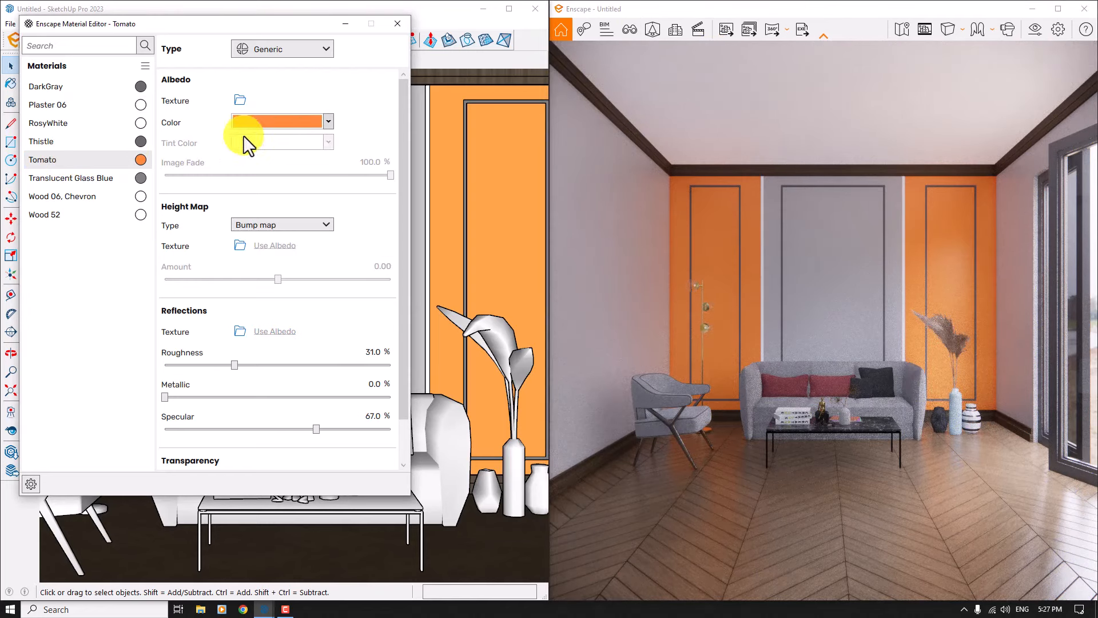
pyautogui.click(328, 122)
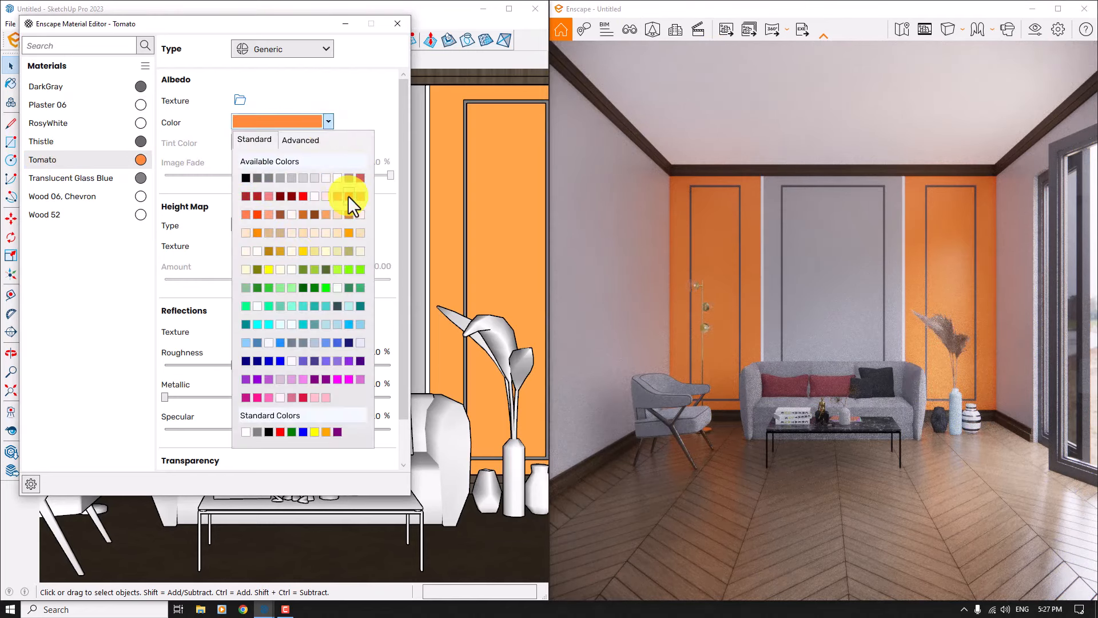
pyautogui.click(253, 176)
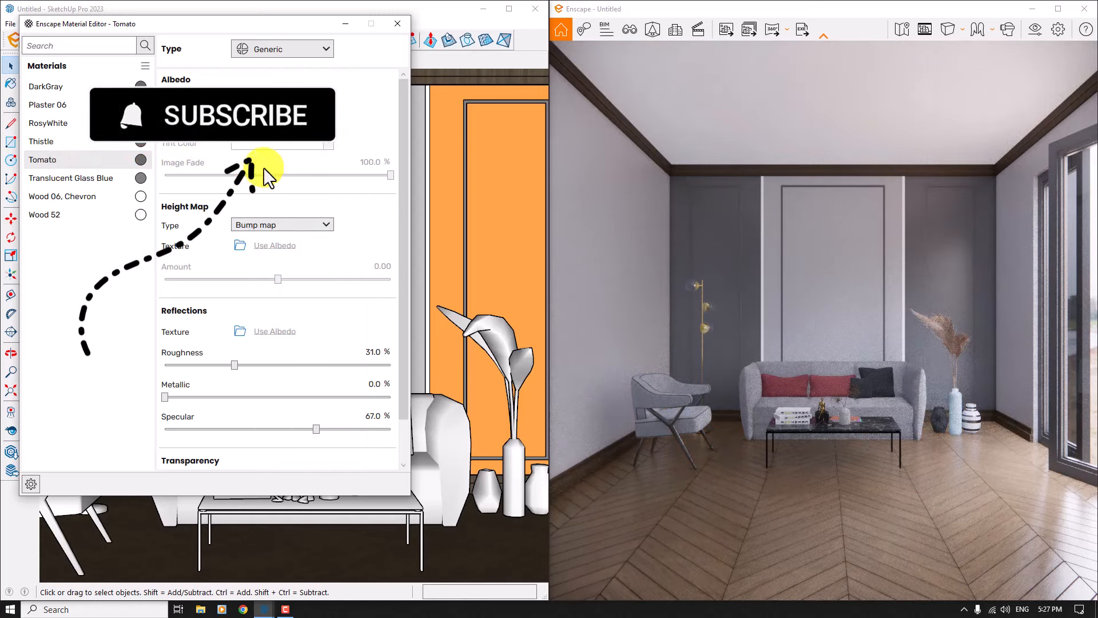
pyautogui.click(328, 121)
pyautogui.click(357, 197)
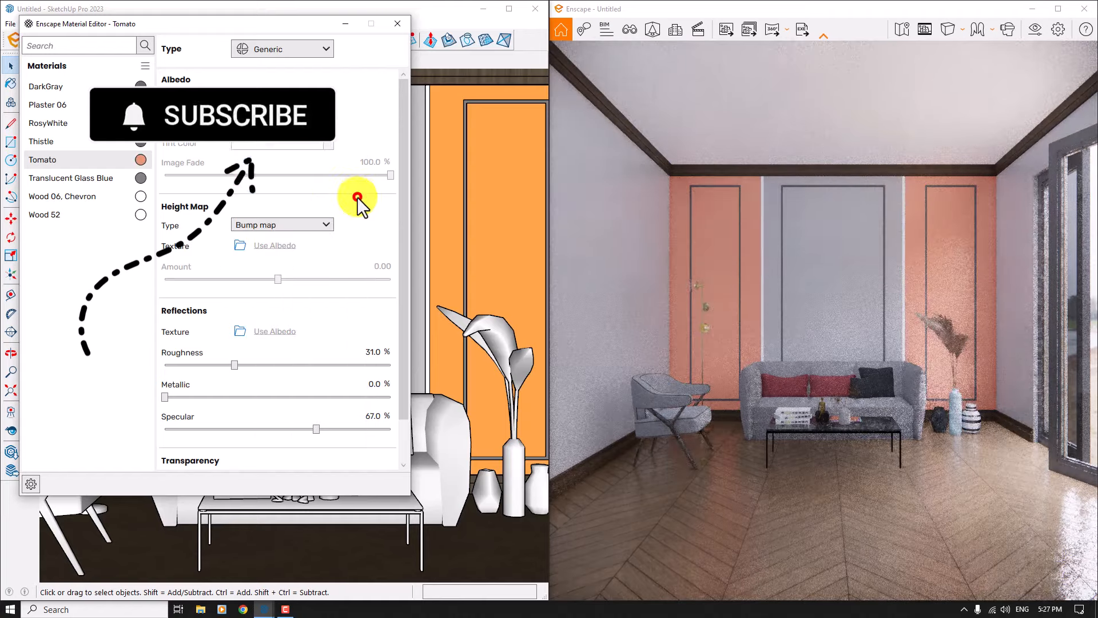
pyautogui.click(328, 121)
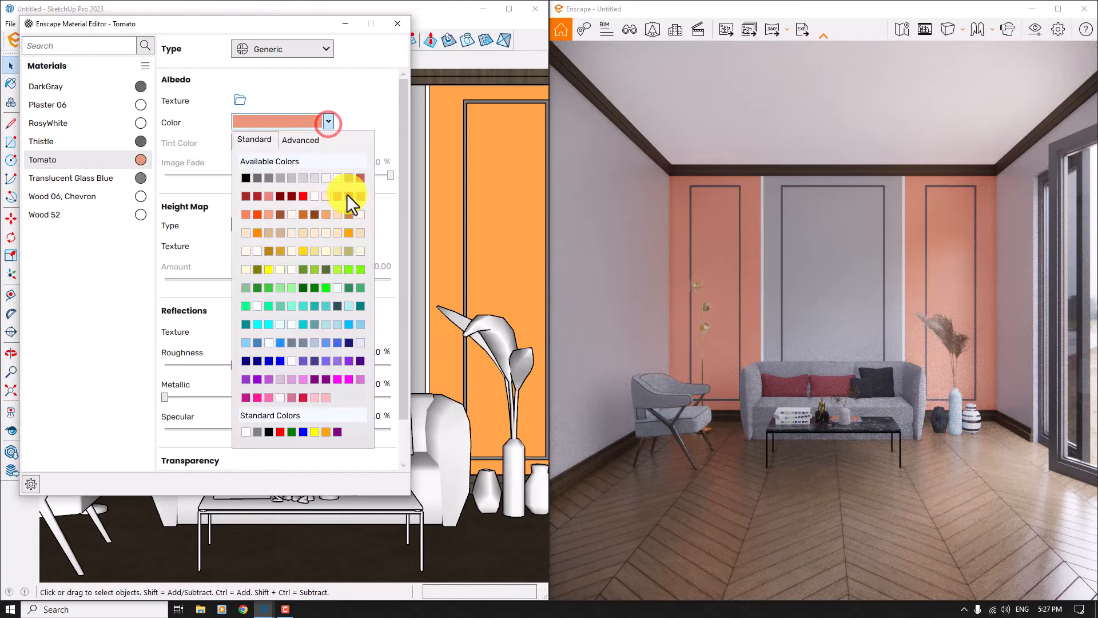
pyautogui.click(348, 196)
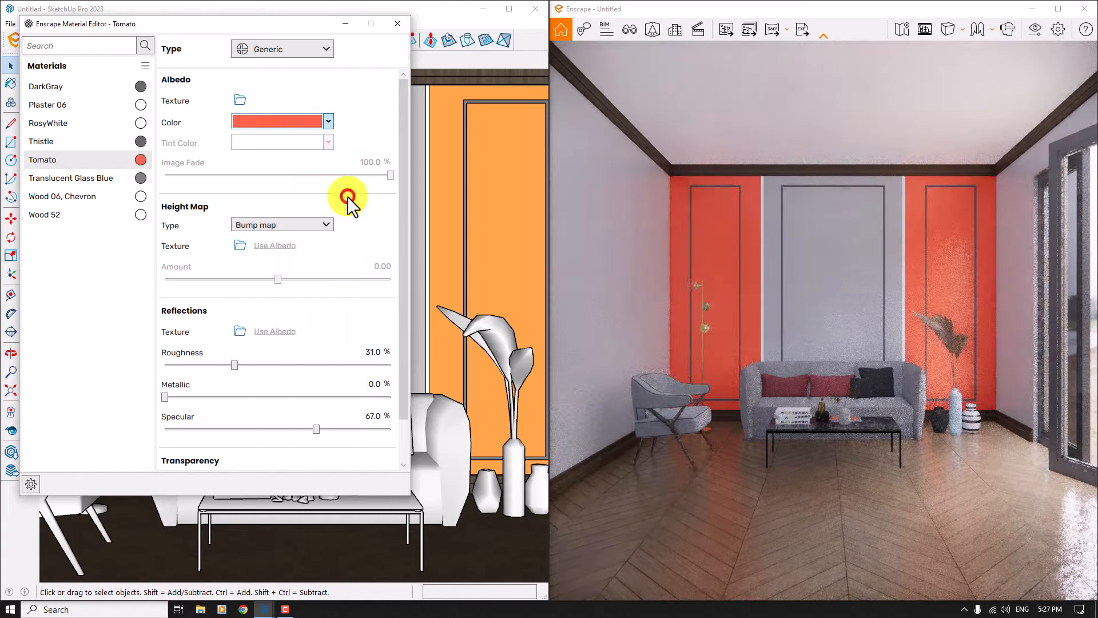
pyautogui.click(329, 121)
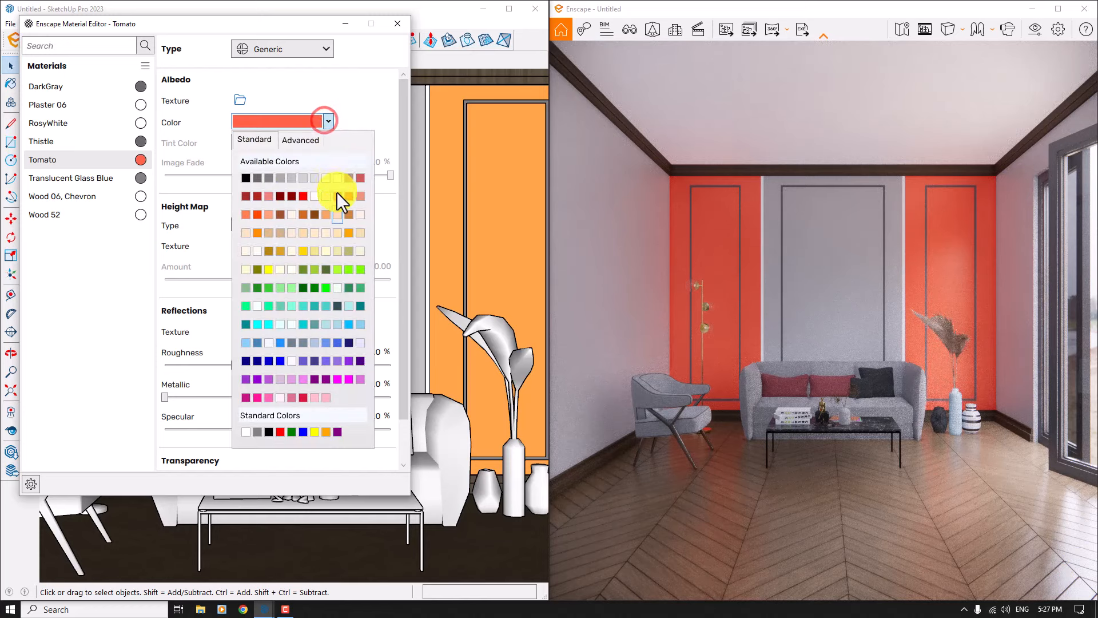
pyautogui.click(343, 230)
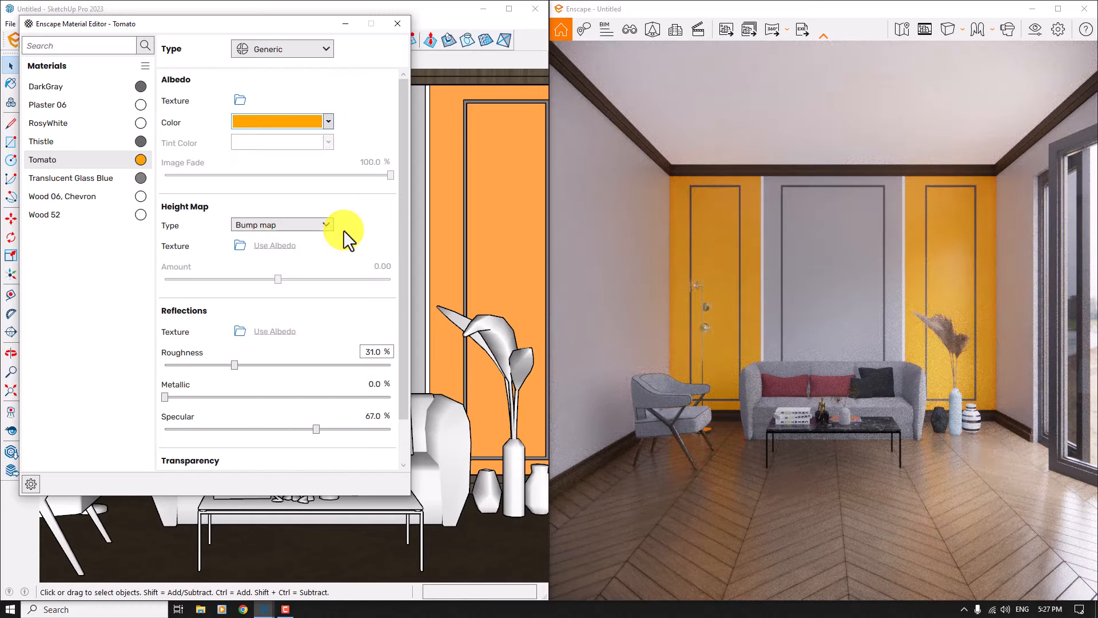
# Step: Fine-tune the Tomato material's albedo color to RGB 254, 164, 0 and leave the color picker
pyautogui.click(324, 120)
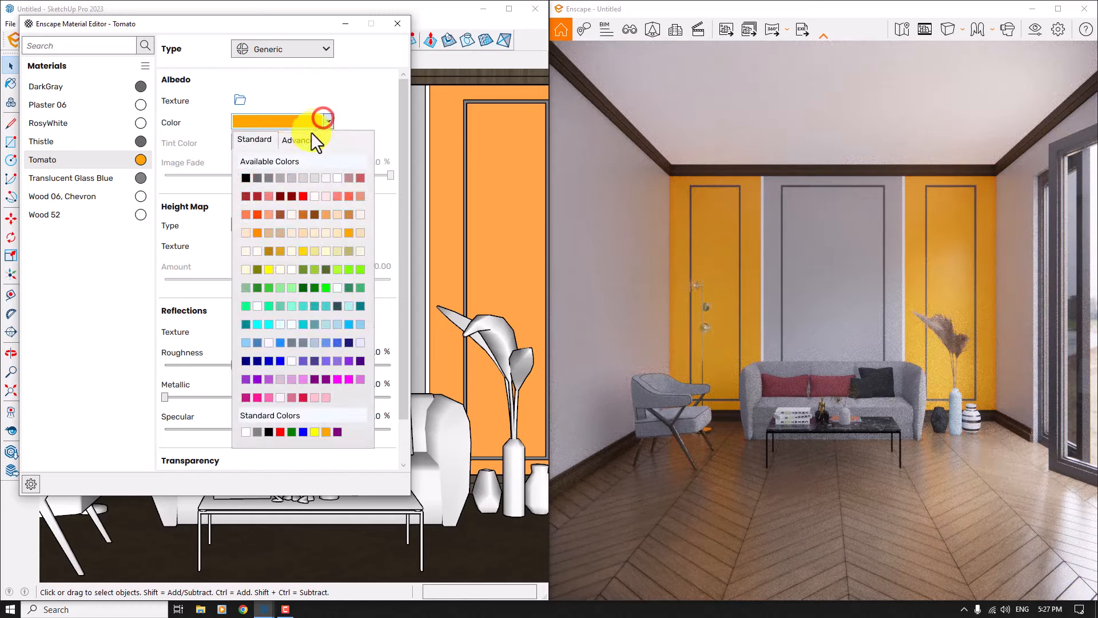
pyautogui.click(299, 143)
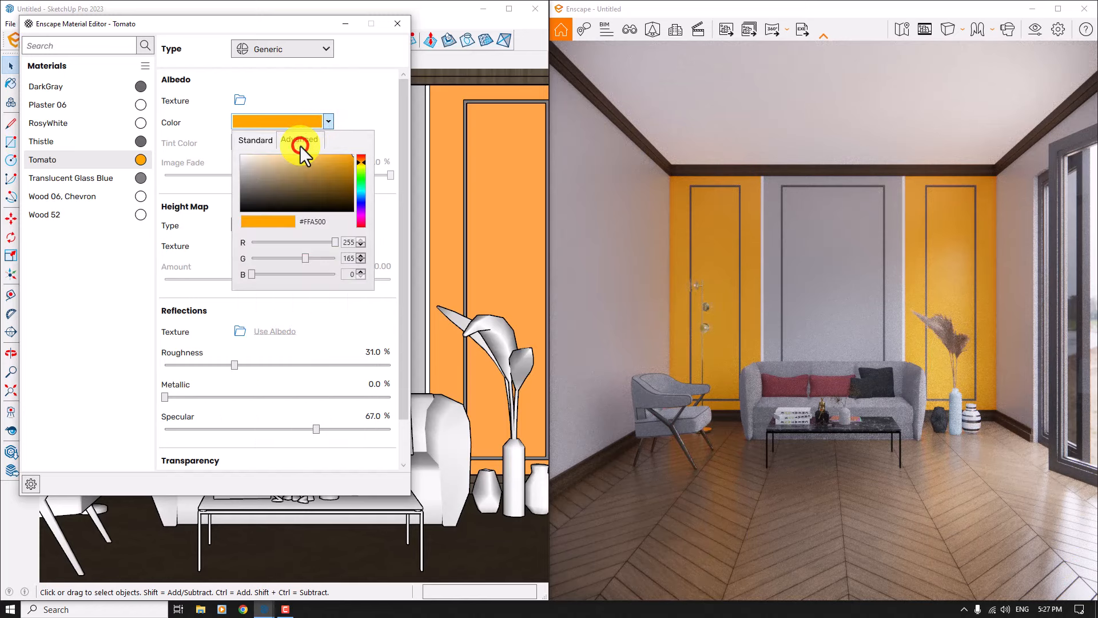
pyautogui.click(360, 245)
pyautogui.click(360, 261)
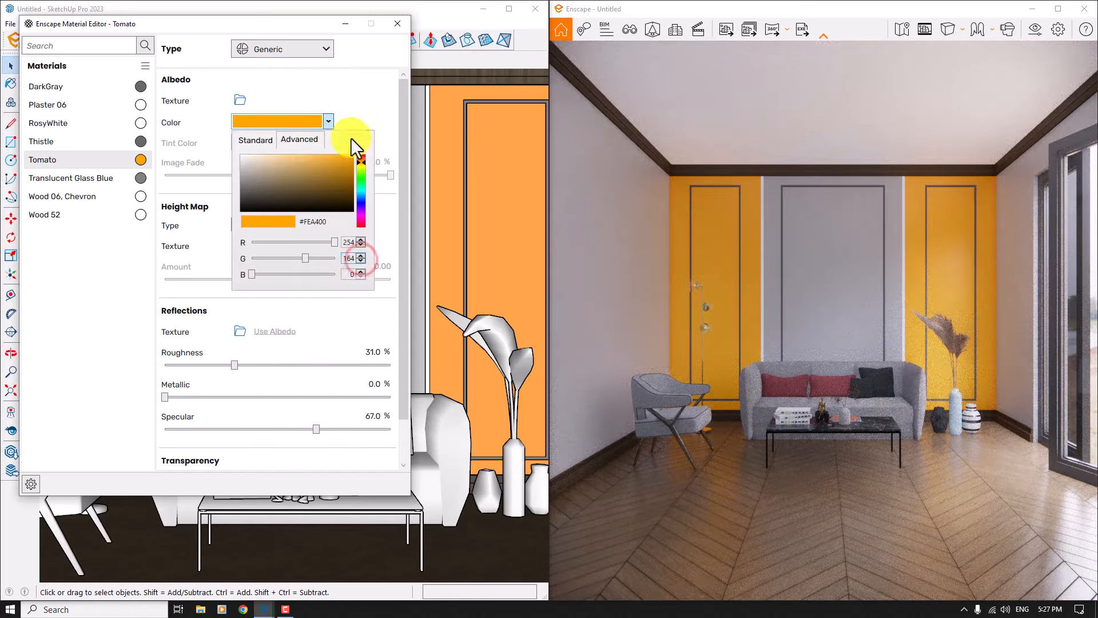
pyautogui.click(348, 111)
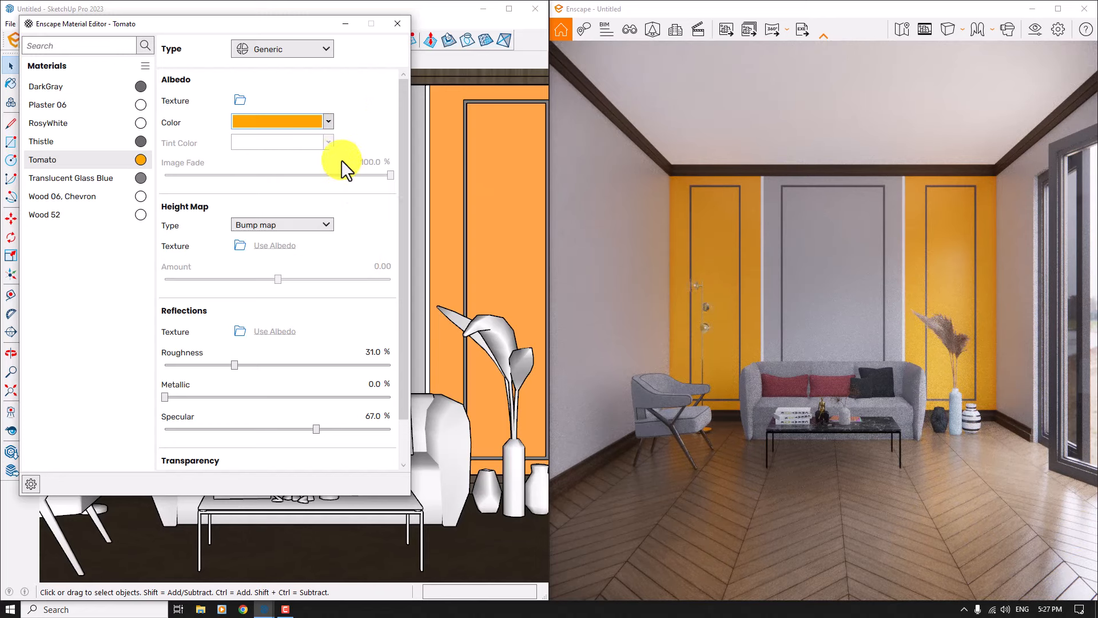
pyautogui.click(330, 123)
pyautogui.click(264, 137)
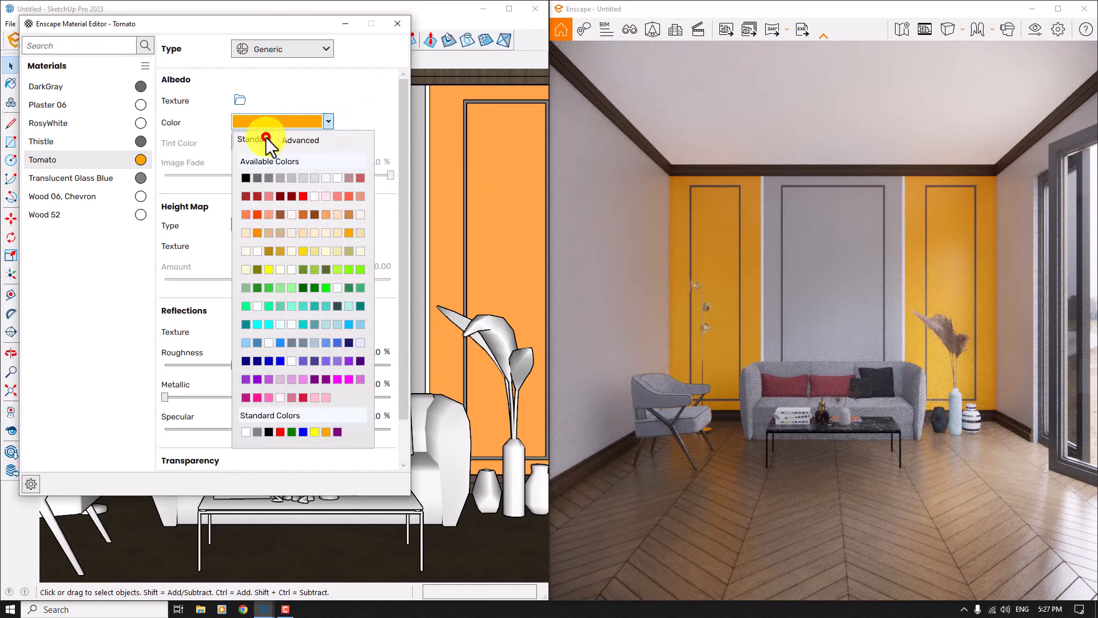
pyautogui.click(373, 92)
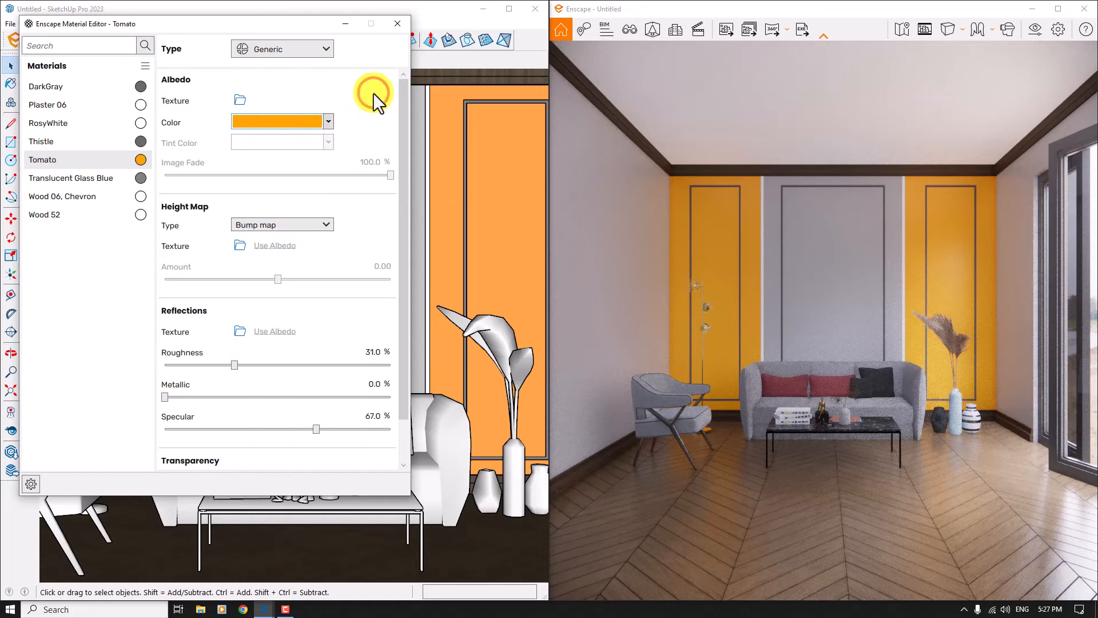
# Step: Close the Enscape Material Editor and undo the Tomato color change in the SketchUp model
pyautogui.click(398, 23)
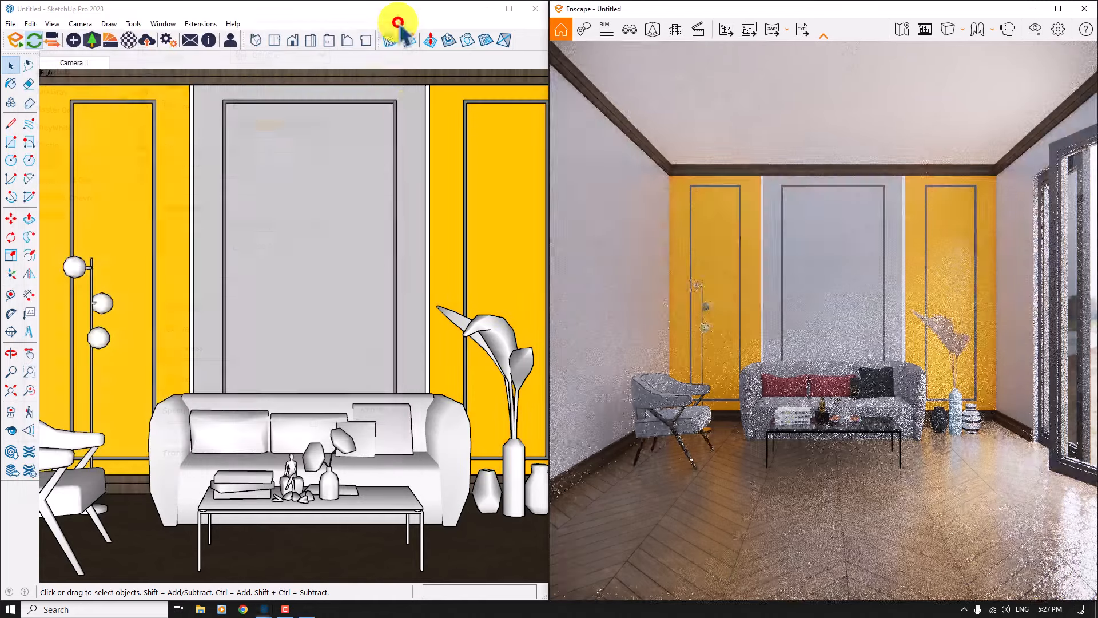
pyautogui.click(410, 160)
pyautogui.hotkey('ctrl', 'z')
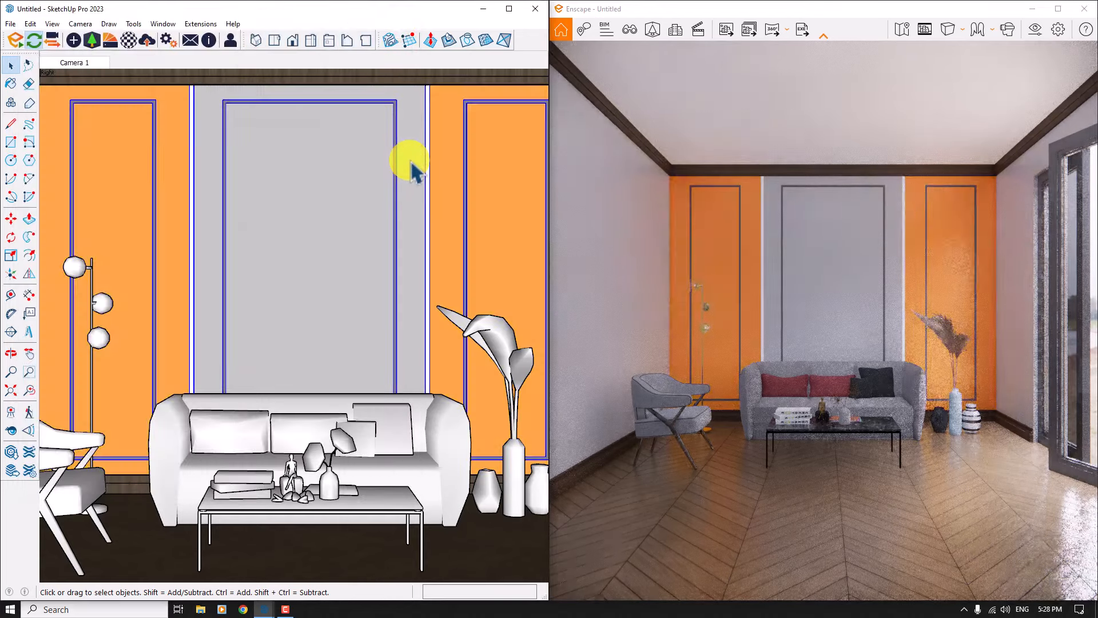
pyautogui.click(374, 190)
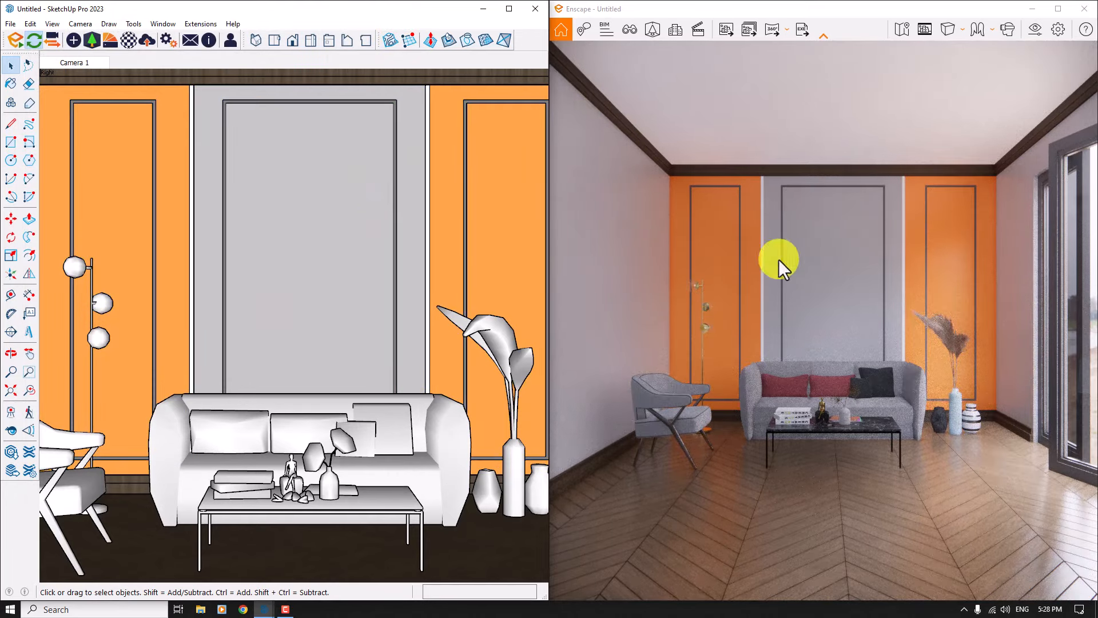
# Step: Return to the saved Camera 1 view and show it in a maximized Enscape render window with Safe Frame on
pyautogui.click(873, 248)
pyautogui.press('f')
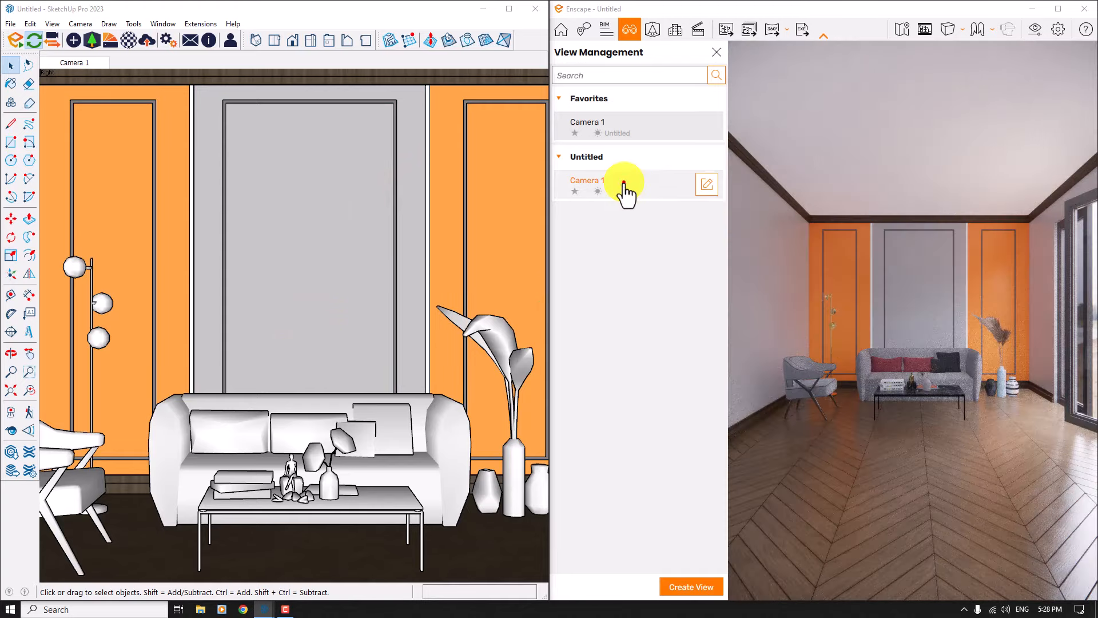
pyautogui.click(624, 182)
pyautogui.click(715, 55)
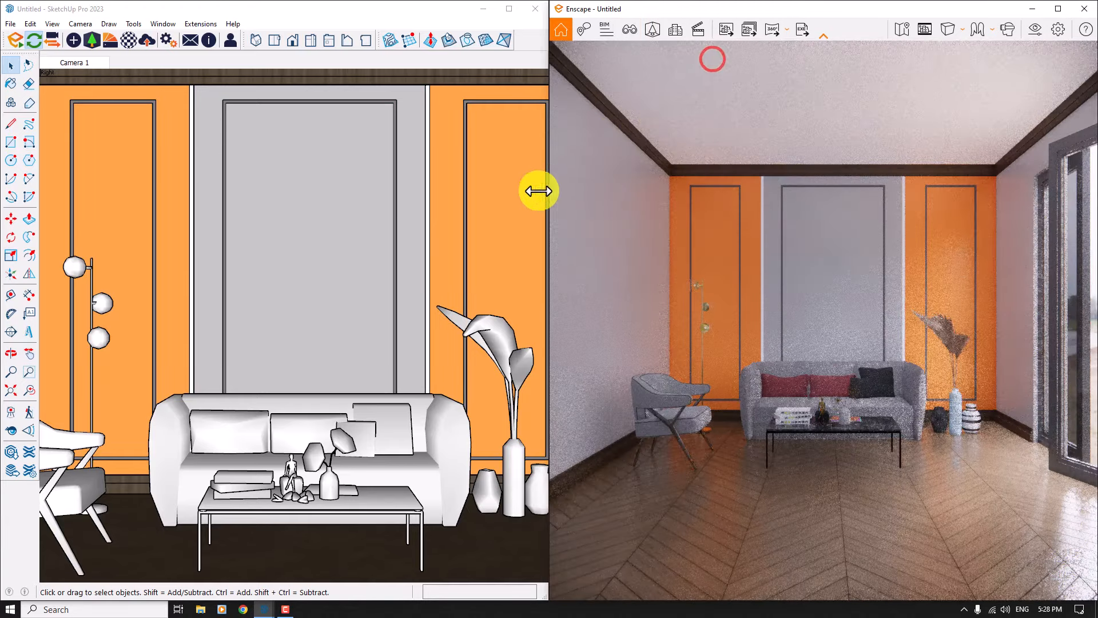
pyautogui.click(1058, 9)
pyautogui.click(931, 25)
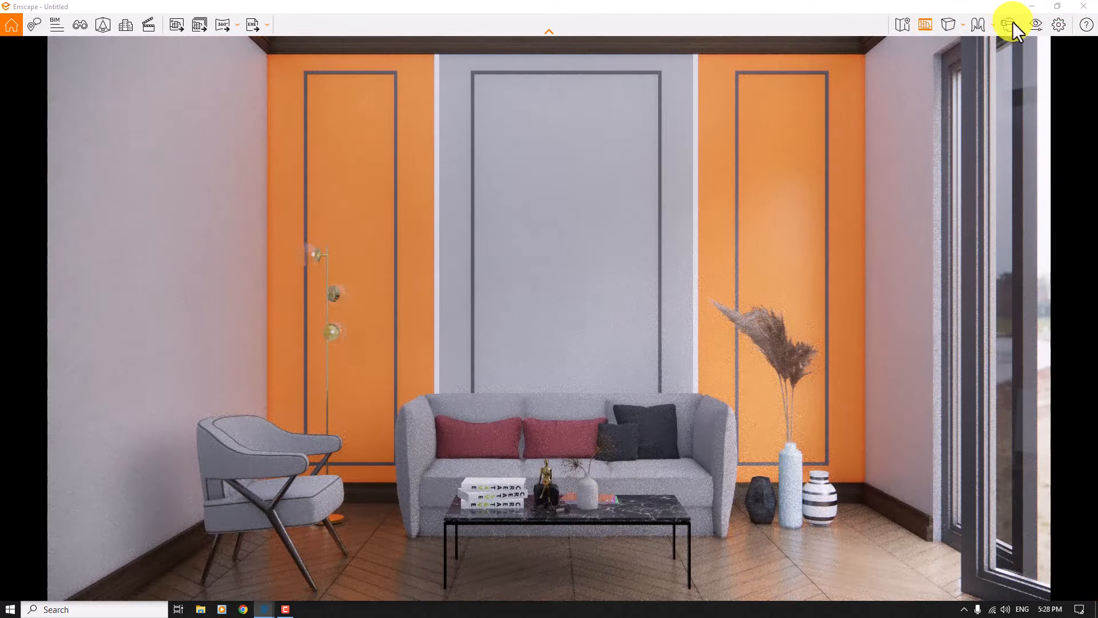
# Step: Set the render output in Visual Settings to a custom resolution of 1920 × 1280 and choose the image file format
pyautogui.click(1042, 21)
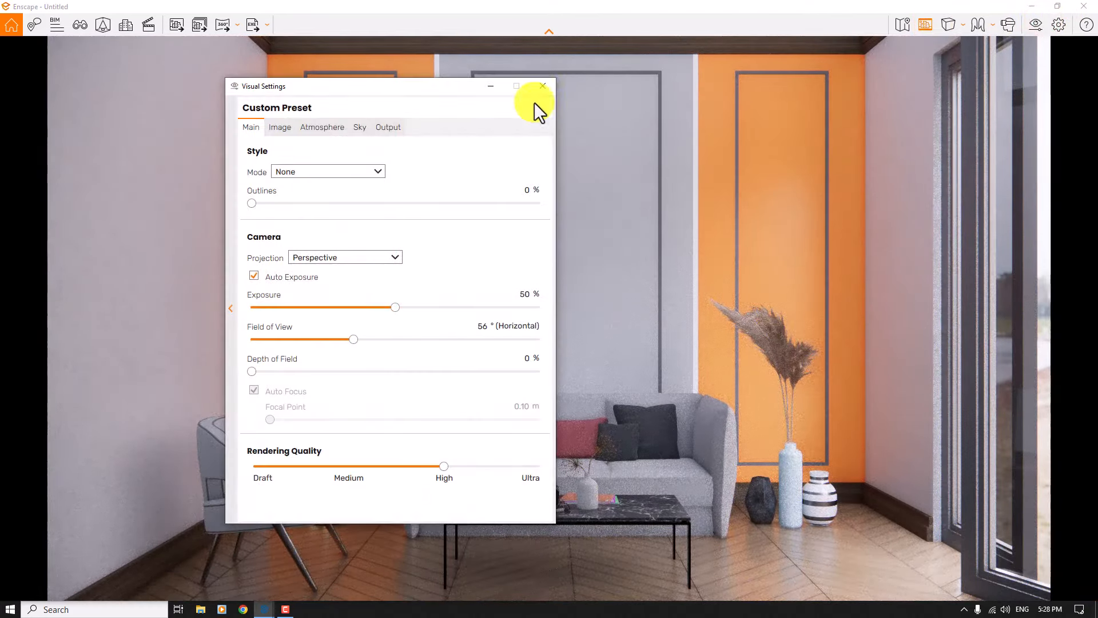
pyautogui.click(393, 126)
pyautogui.click(360, 171)
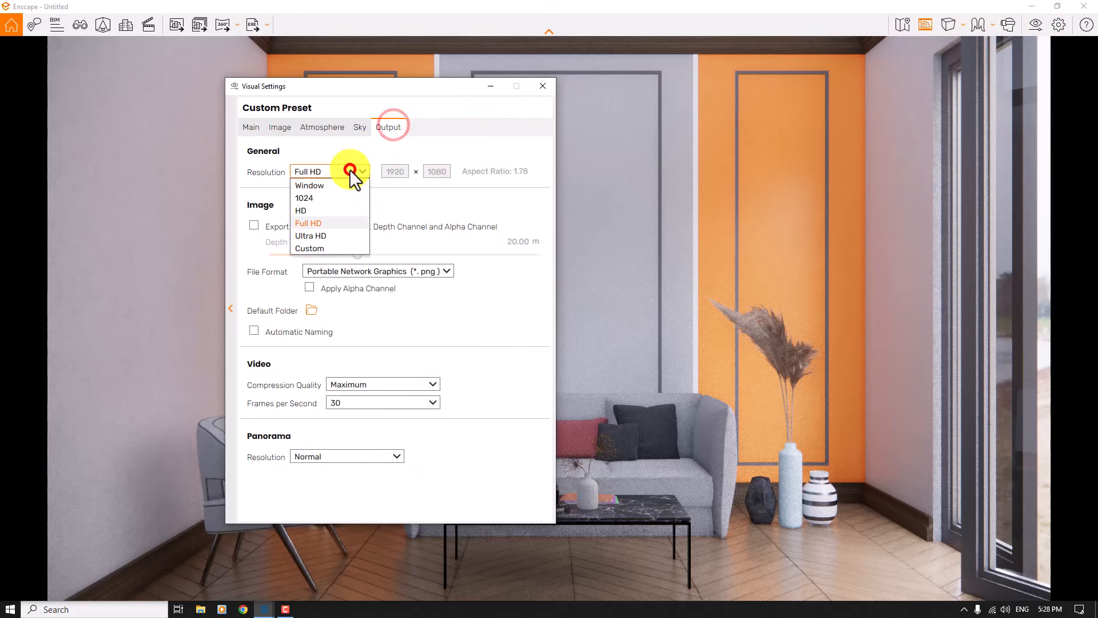
pyautogui.click(316, 247)
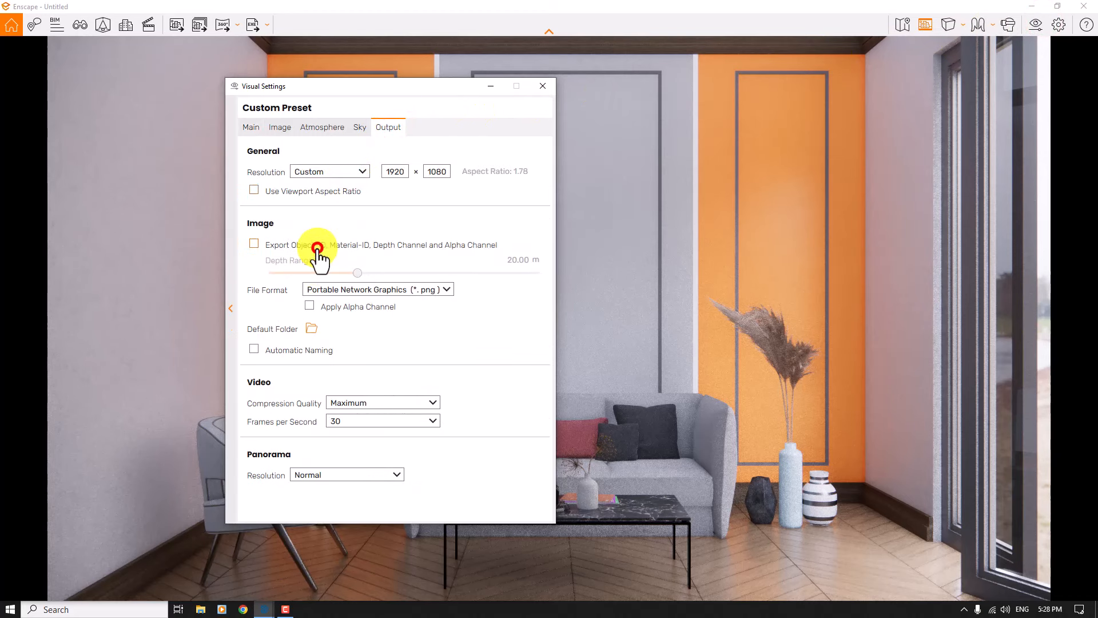
pyautogui.doubleClick(432, 171)
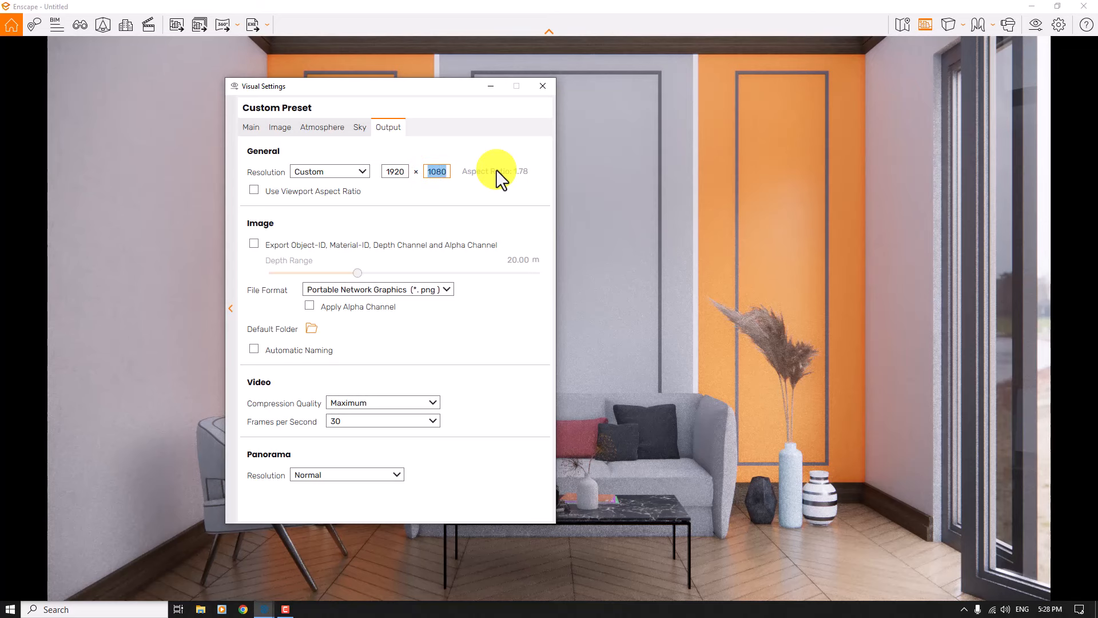
pyautogui.write('12')
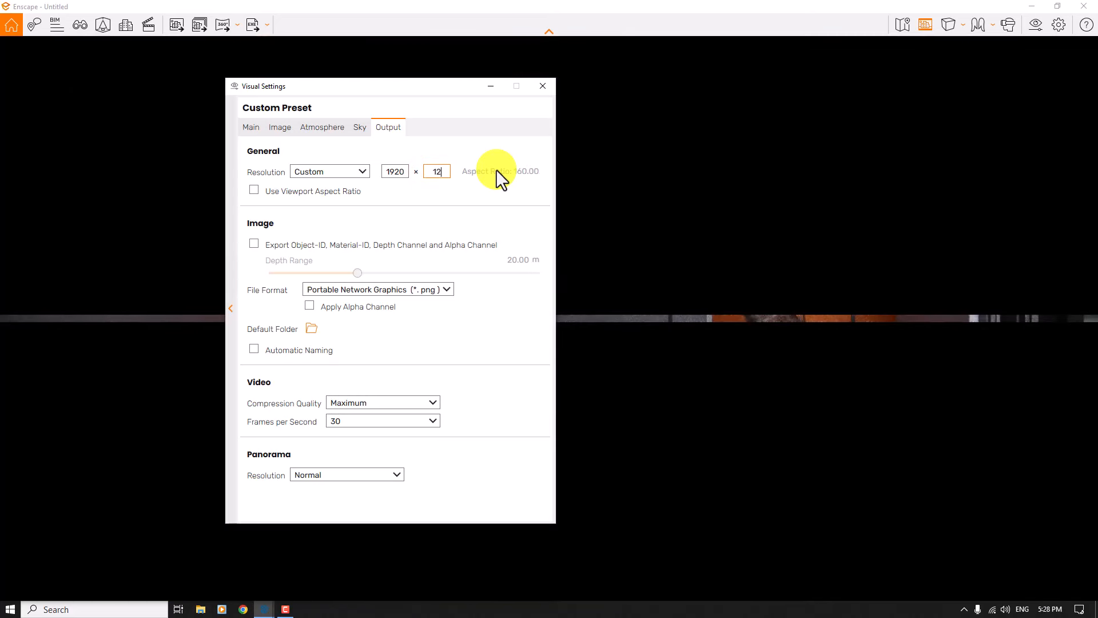
pyautogui.write('80')
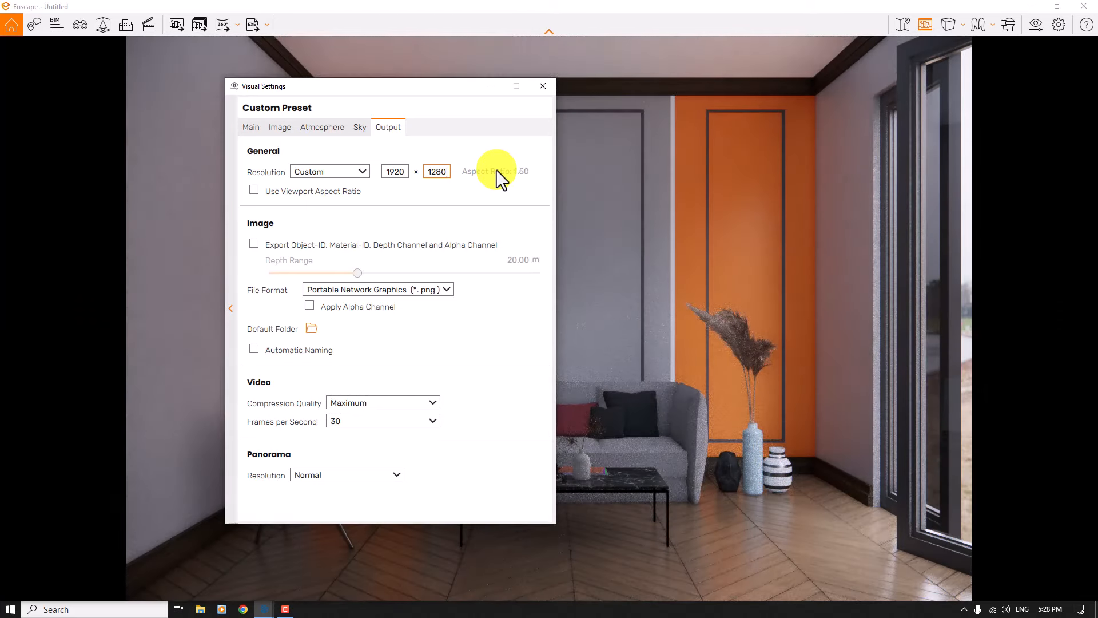
pyautogui.click(355, 289)
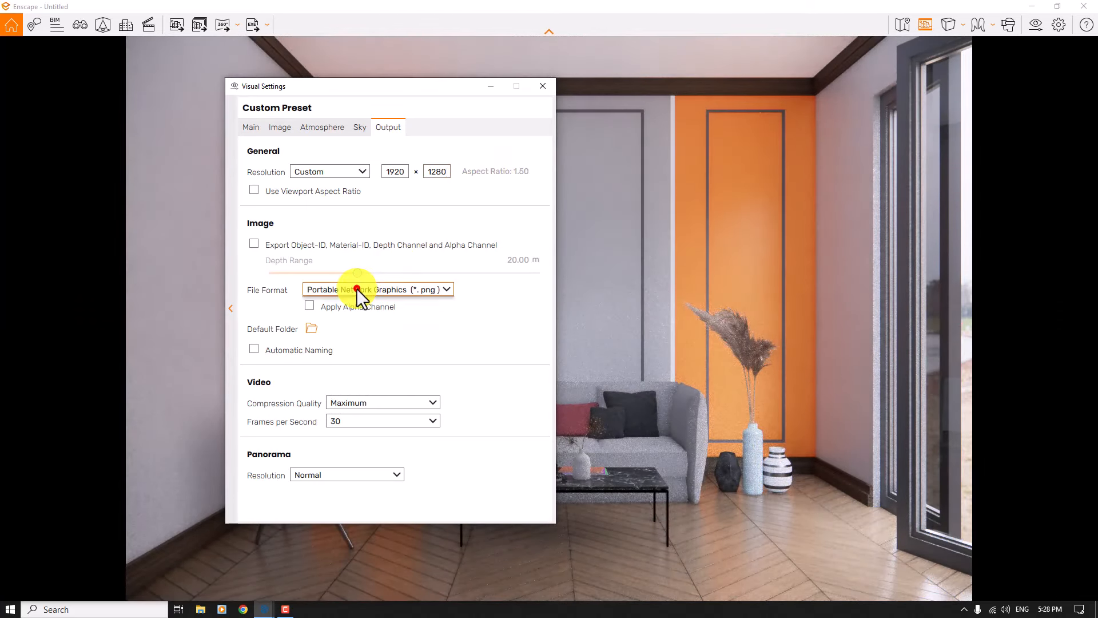
pyautogui.click(354, 312)
# Step: Narrow the camera's horizontal field of view to 49°
pyautogui.click(244, 125)
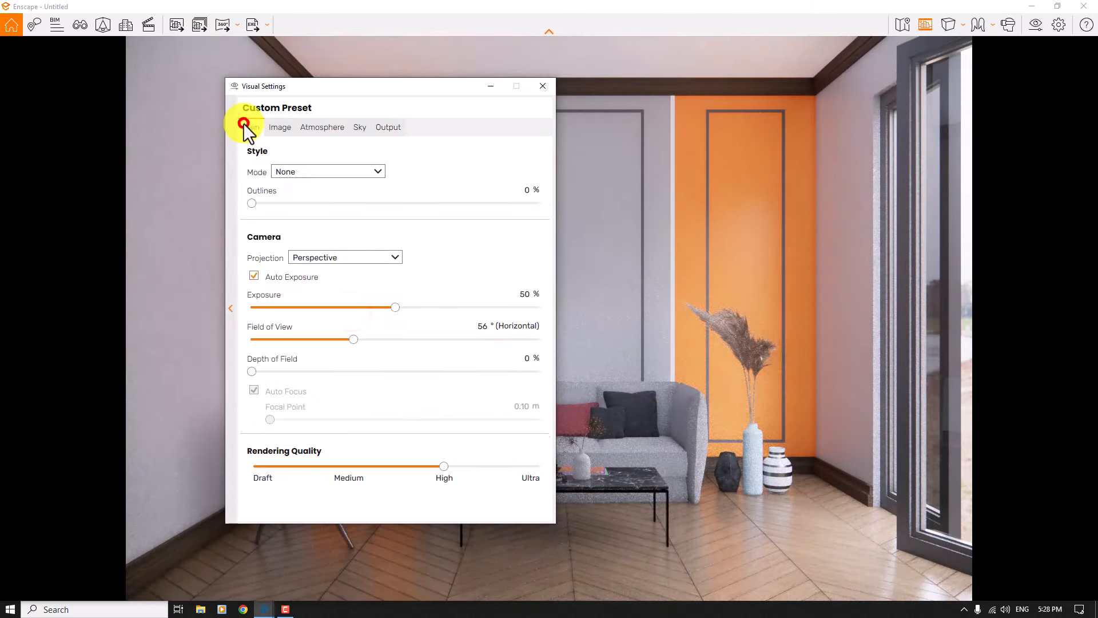
pyautogui.moveTo(351, 340); pyautogui.dragTo(331, 339)
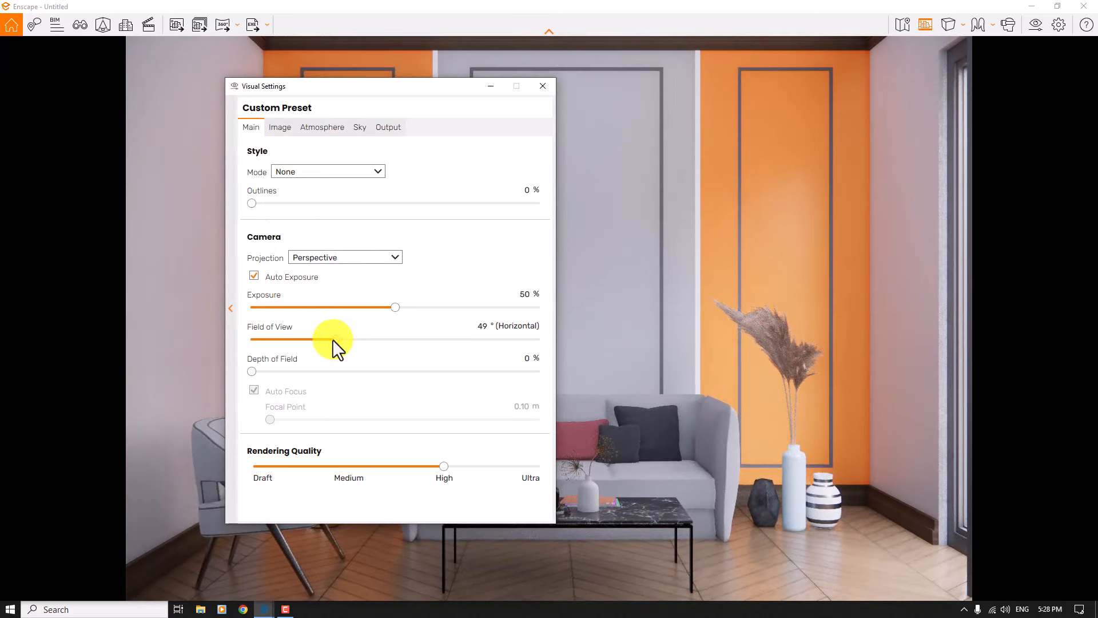
# Step: Try a higher Sun Brightness in the scene's illumination settings and return it to 0%
pyautogui.click(482, 326)
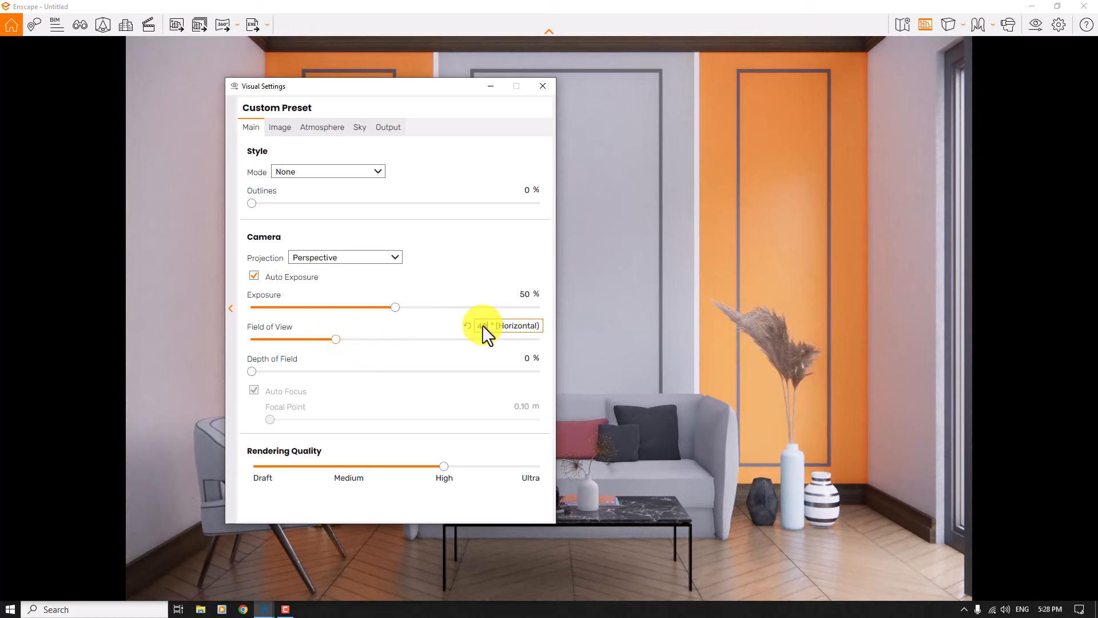
pyautogui.click(333, 133)
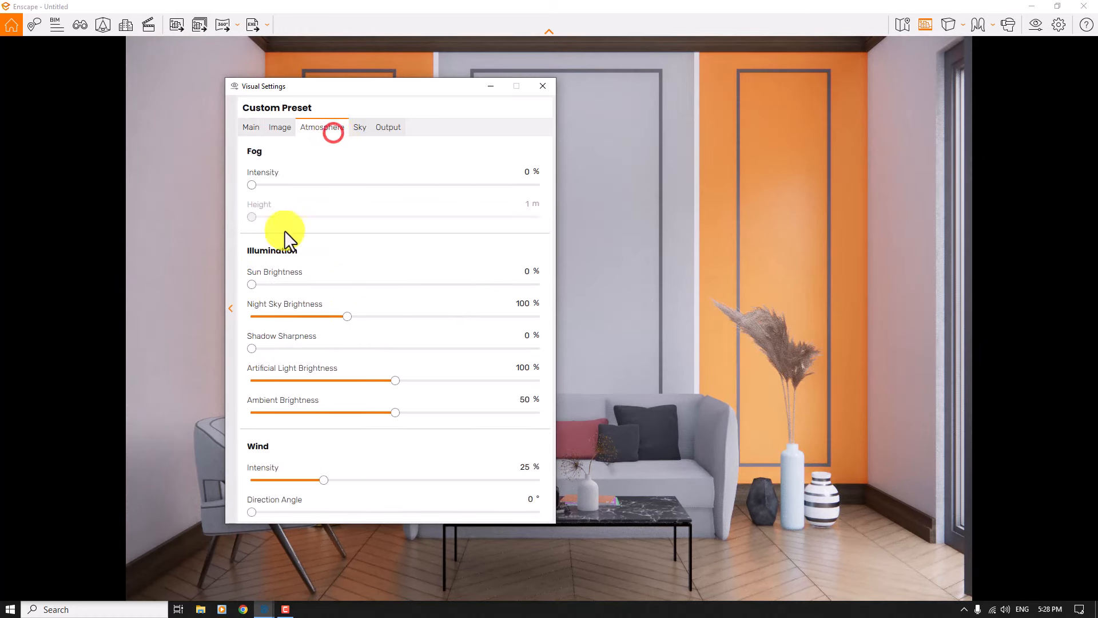
pyautogui.click(255, 284)
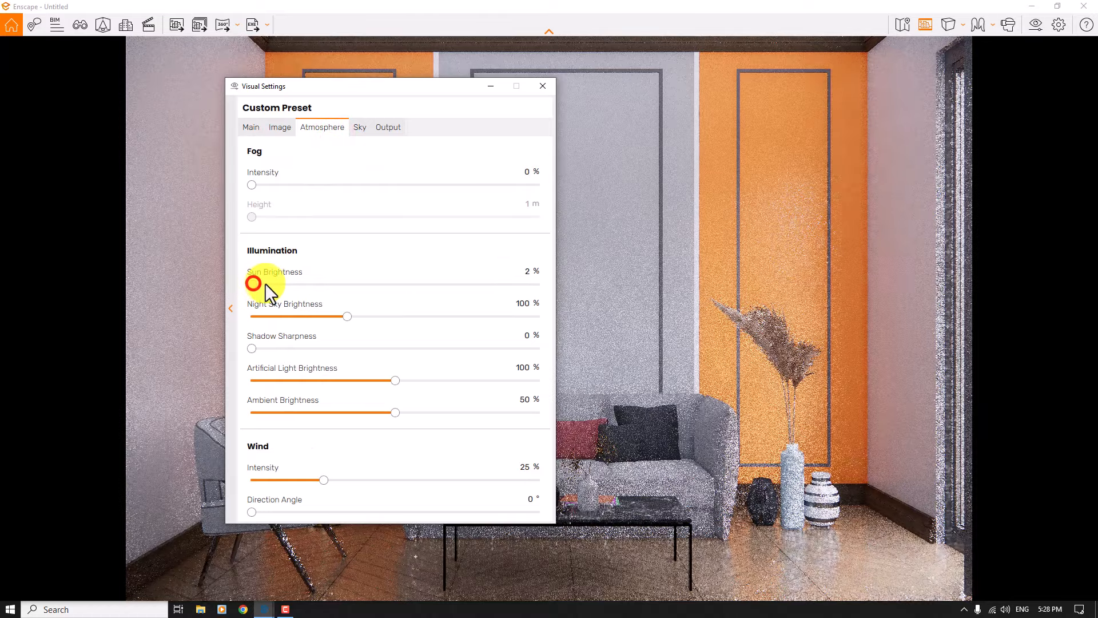
pyautogui.click(300, 284)
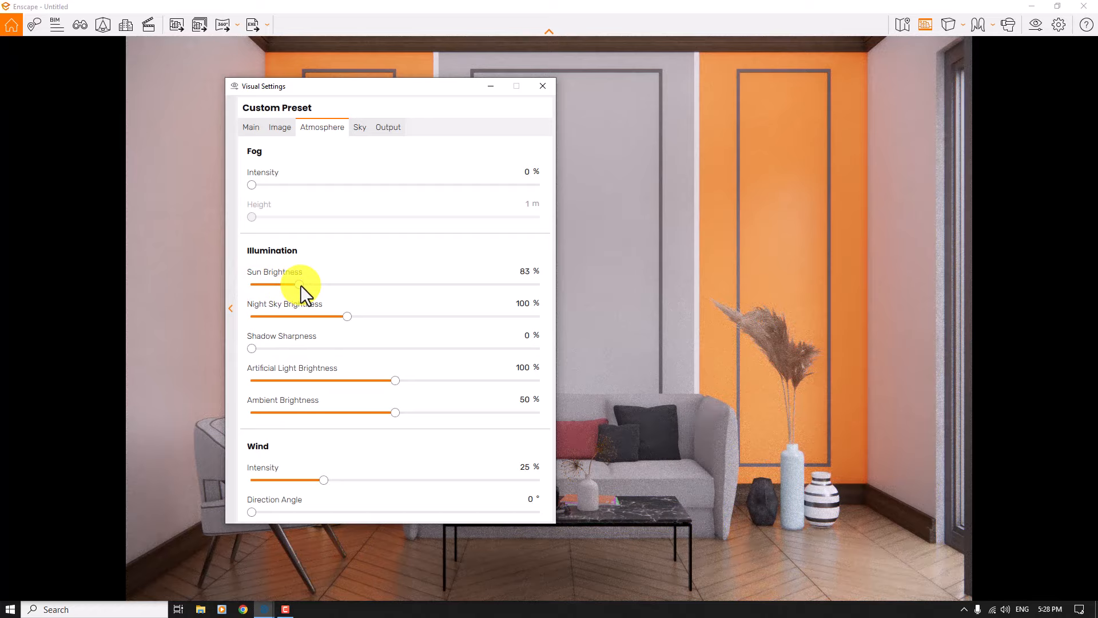
pyautogui.click(501, 274)
pyautogui.doubleClick(525, 274)
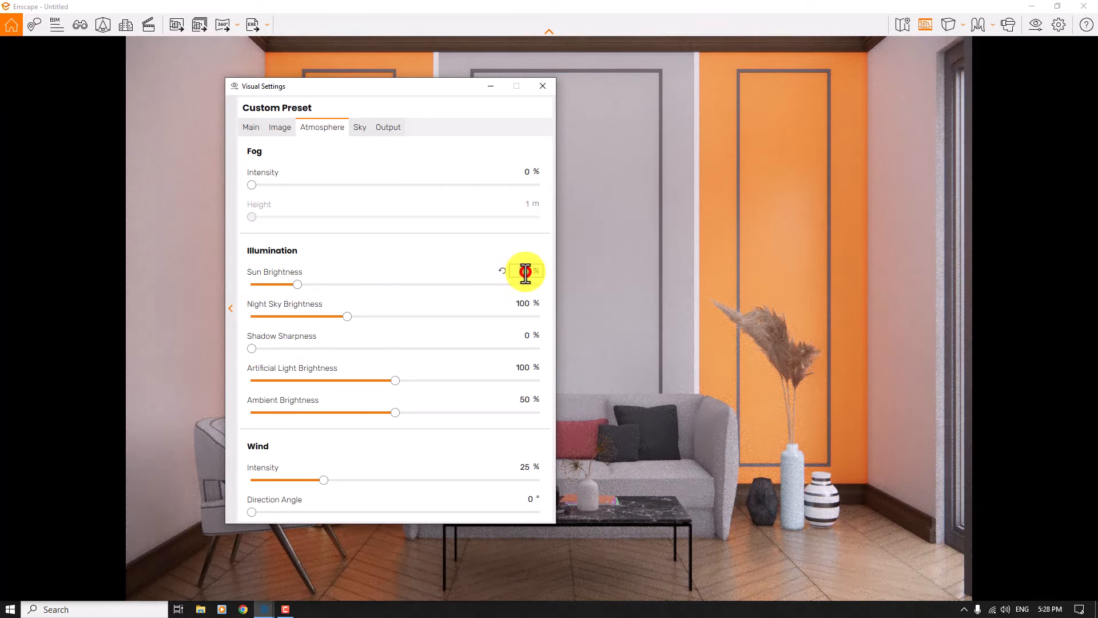
pyautogui.write('0')
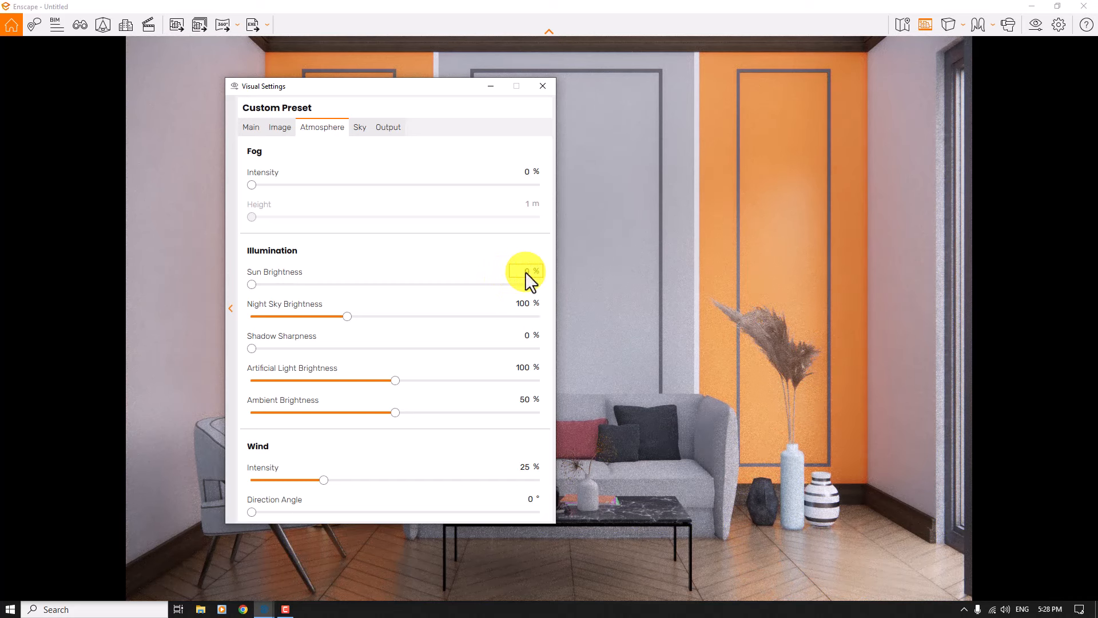
# Step: Set the skybox's normalized brightness to 10,000 lux and disable using its brightest point as sun direction
pyautogui.click(362, 127)
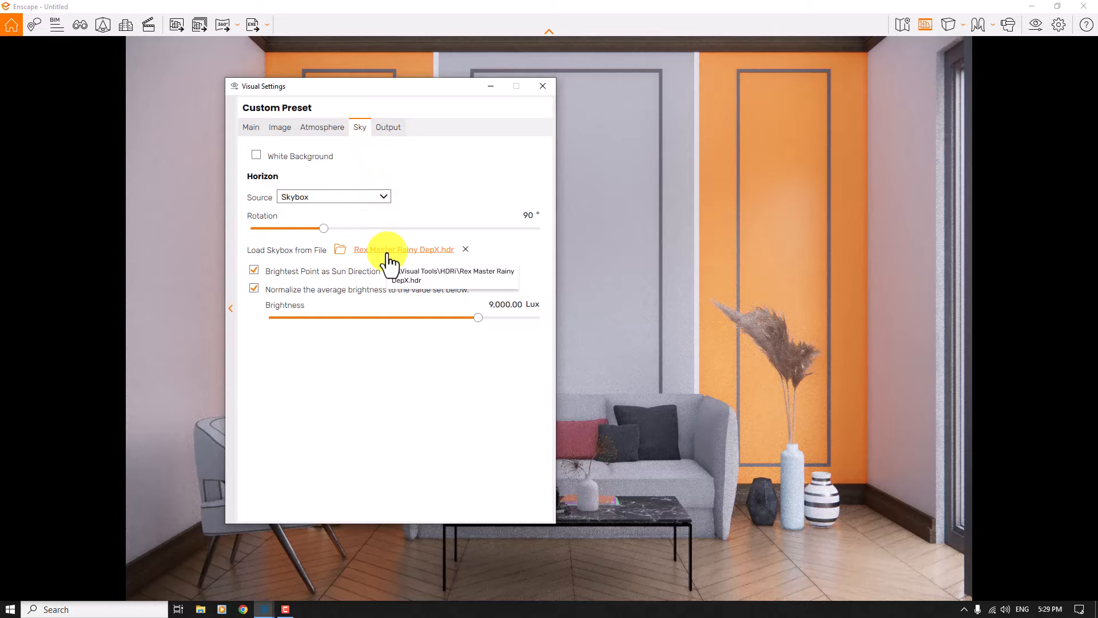
pyautogui.moveTo(703, 294); pyautogui.dragTo(720, 292)
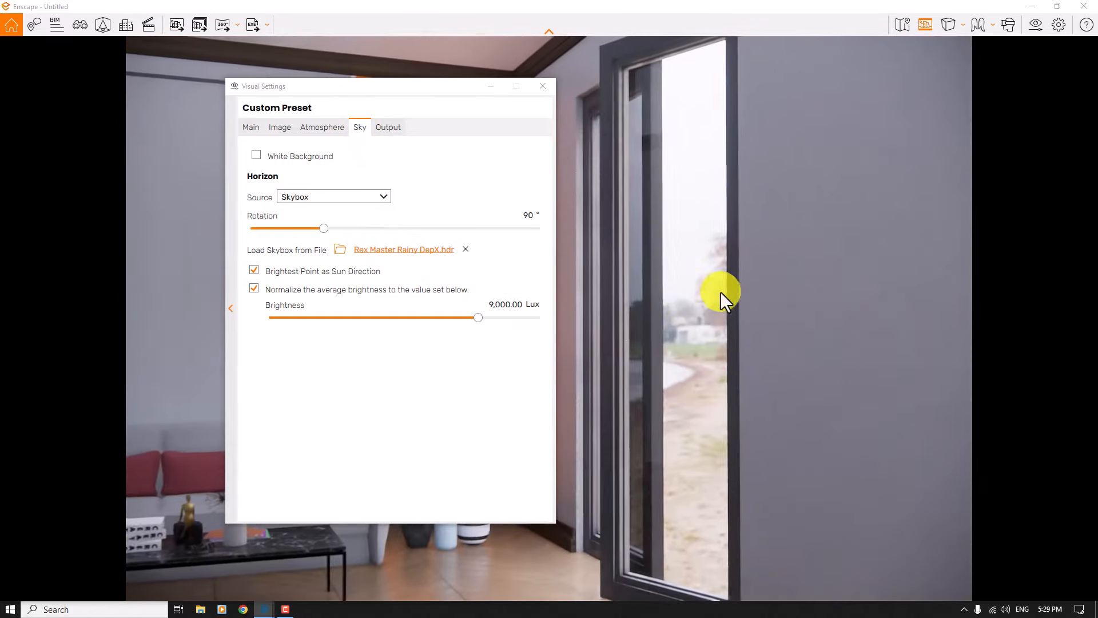
pyautogui.click(493, 308)
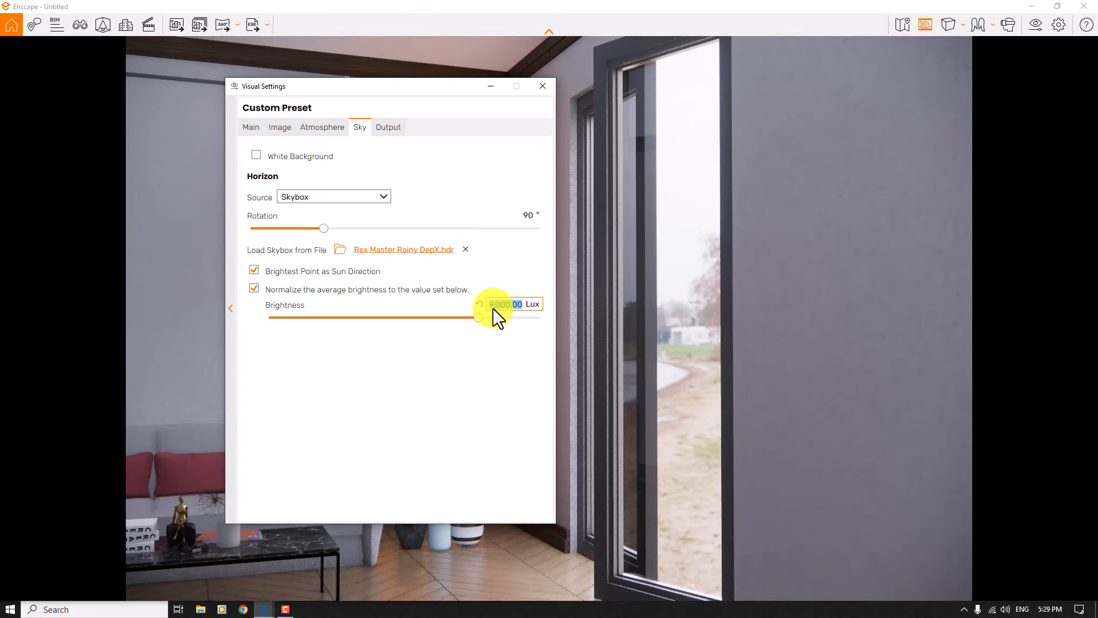
pyautogui.click(486, 307)
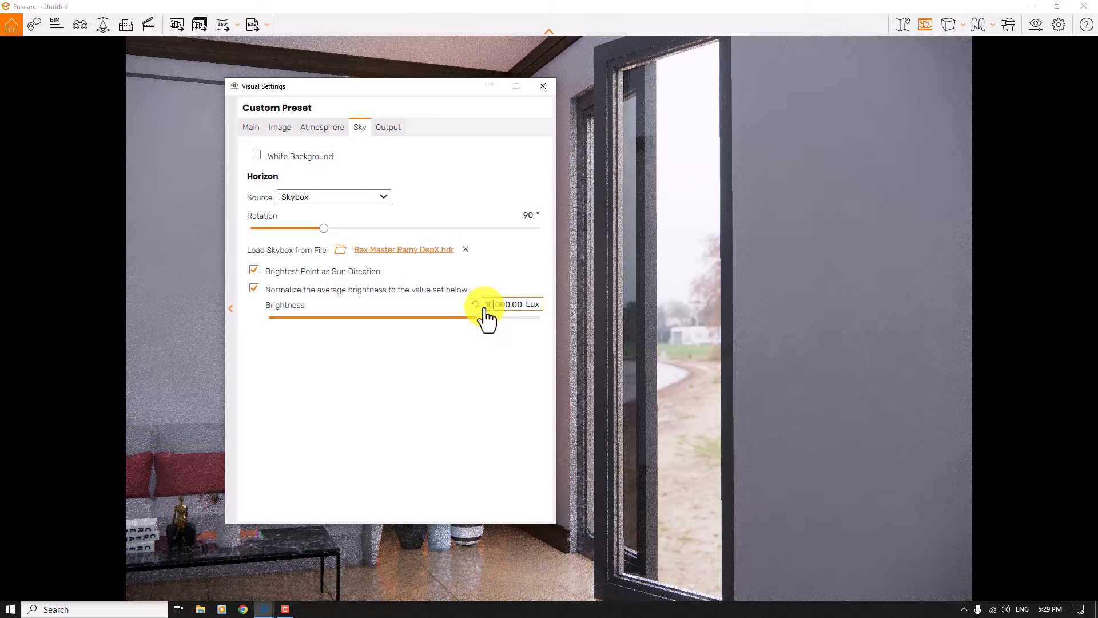
pyautogui.click(254, 272)
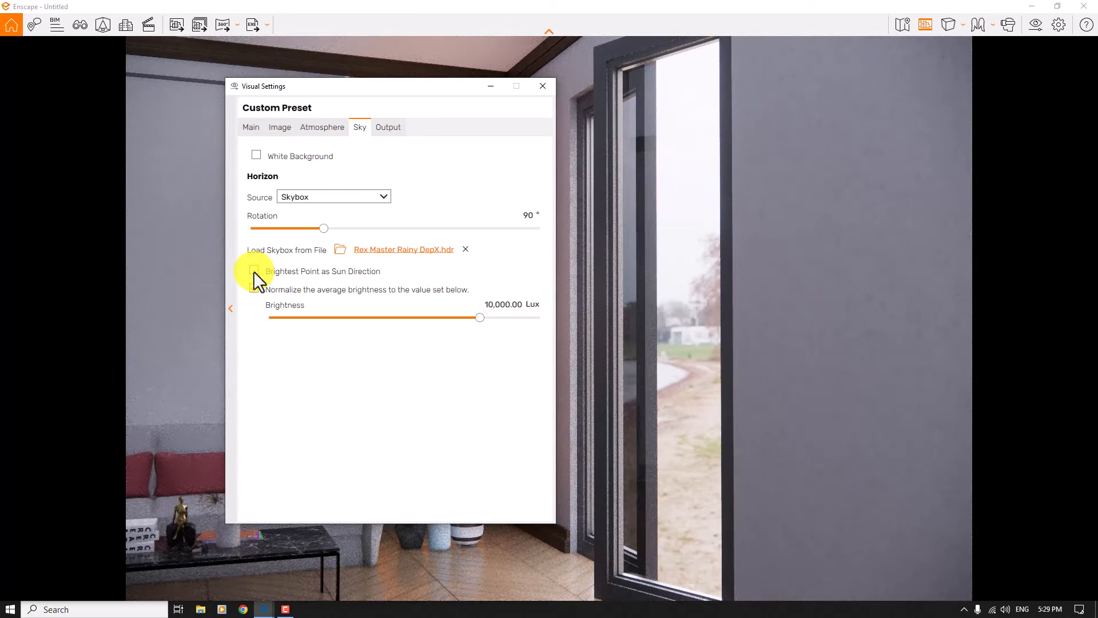
# Step: Rotate the skybox horizon to 130° while checking the background through the window
pyautogui.moveTo(324, 226); pyautogui.dragTo(356, 228)
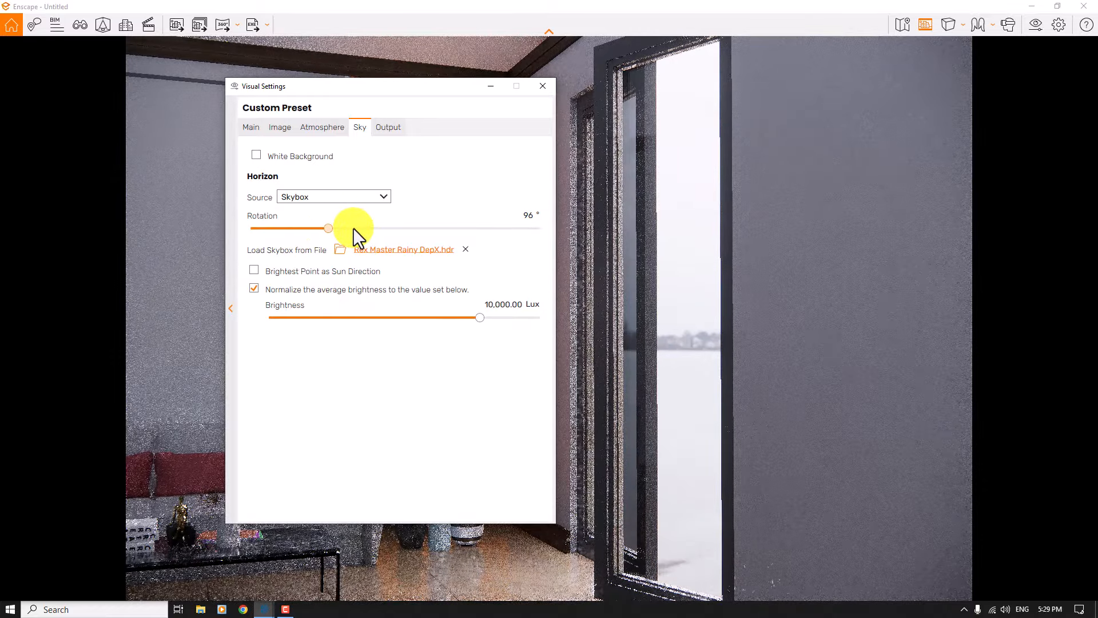
pyautogui.click(352, 227)
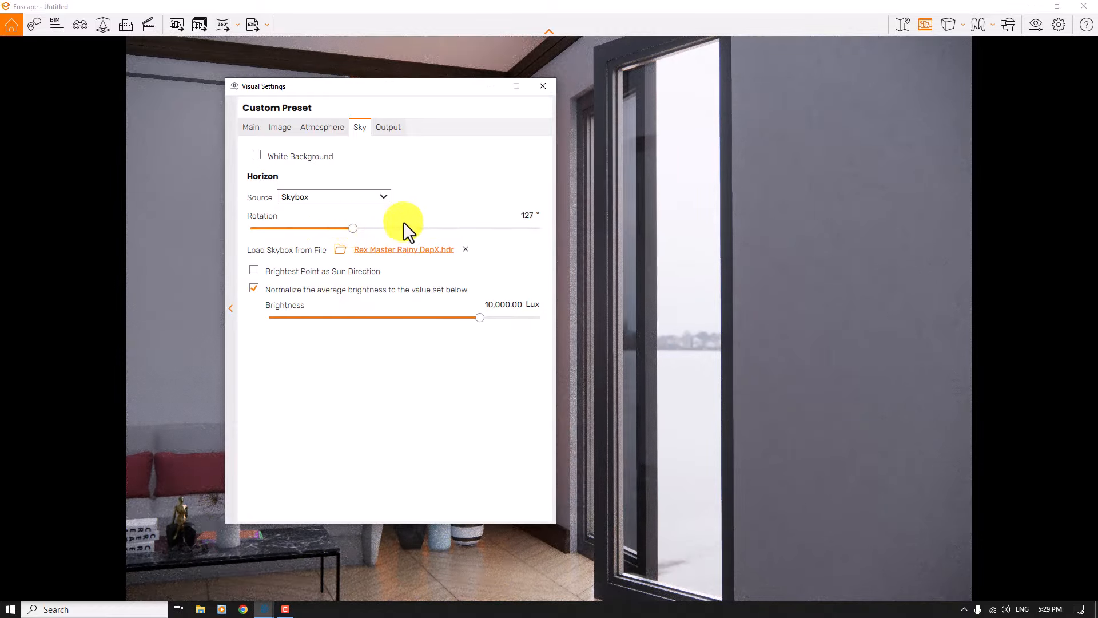
pyautogui.click(525, 210)
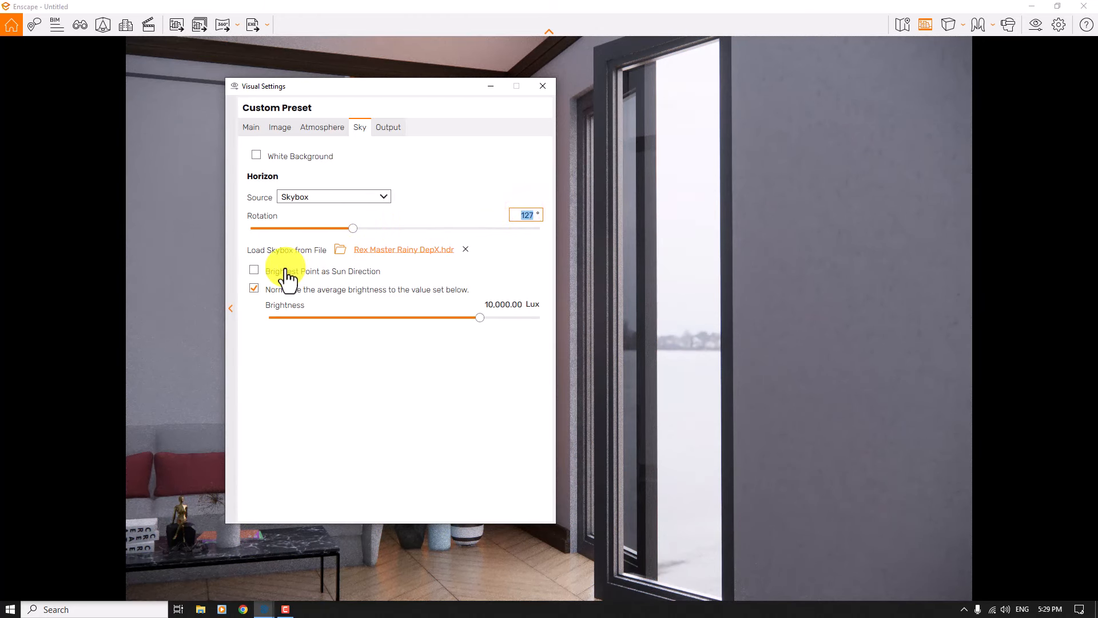
pyautogui.moveTo(286, 278)
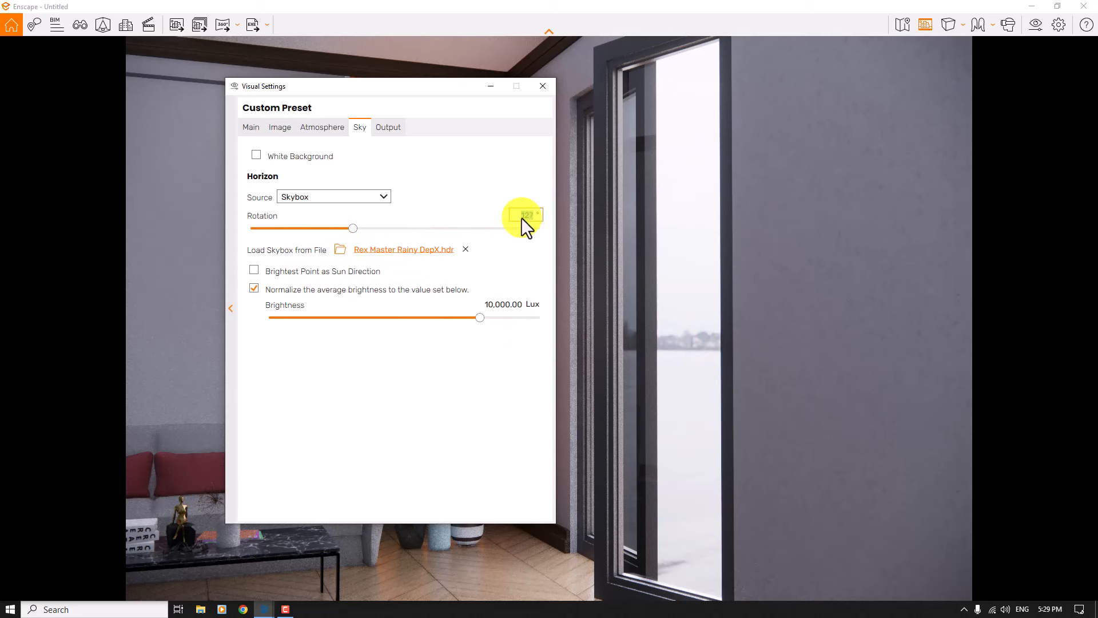
pyautogui.press('BackSpace')
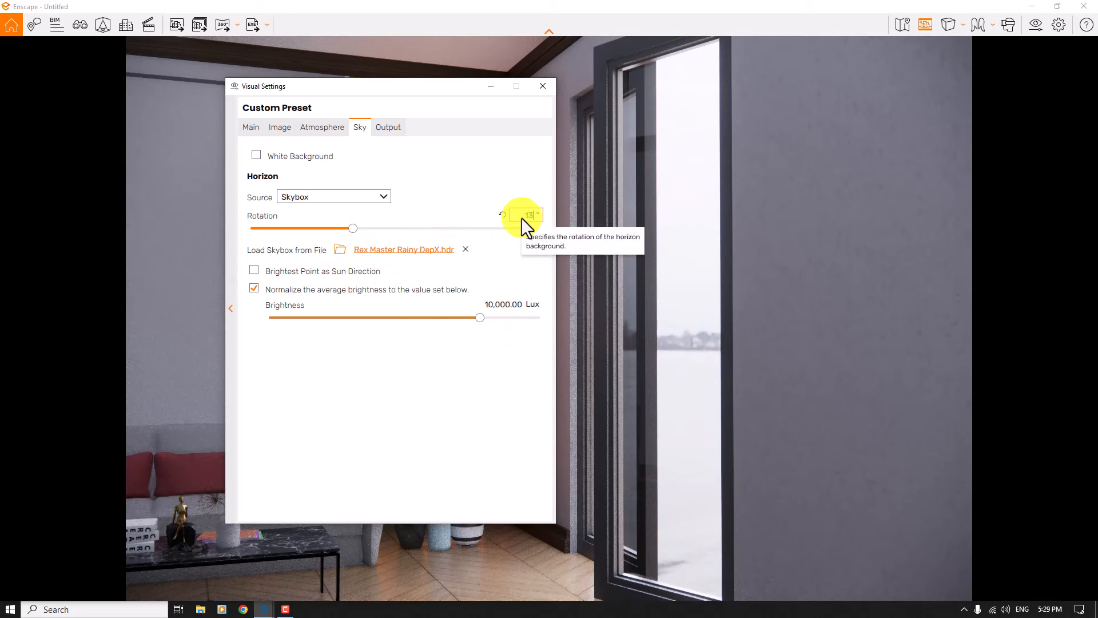
pyautogui.write('130')
pyautogui.press('Return')
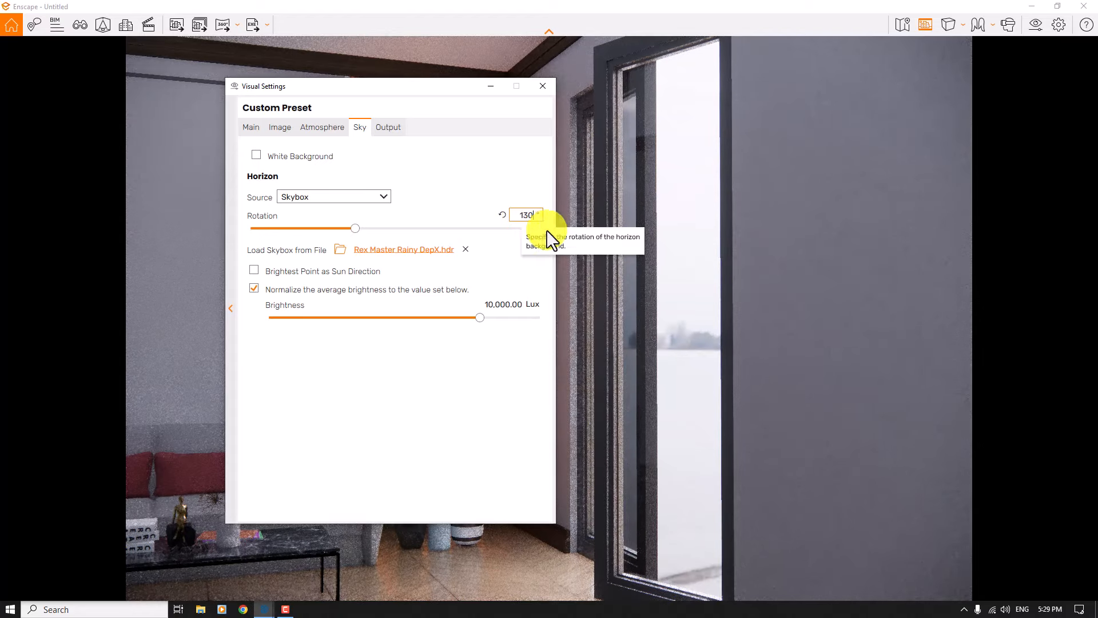
pyautogui.moveTo(664, 287); pyautogui.dragTo(652, 289)
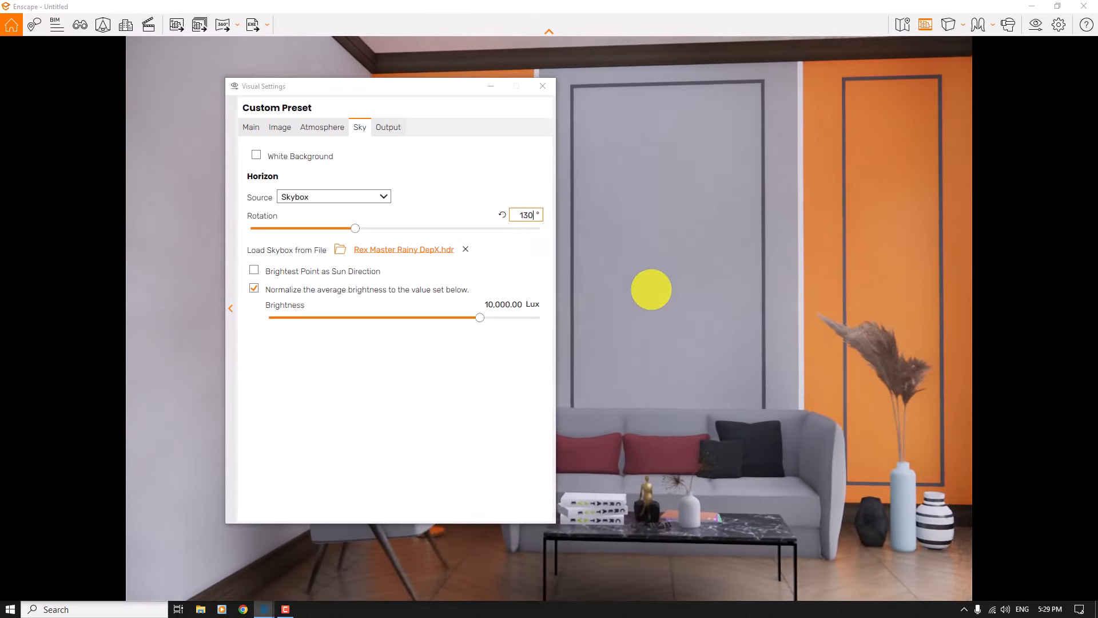
# Step: Close Visual Settings and place the Enscape render window side by side with the SketchUp model
pyautogui.click(322, 126)
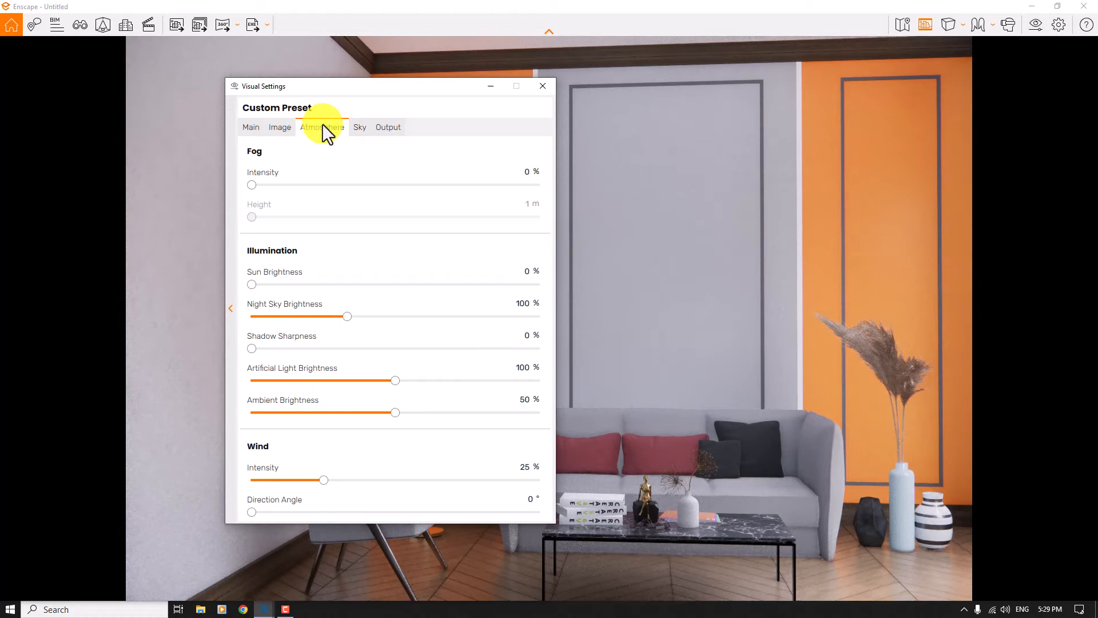
pyautogui.click(541, 86)
pyautogui.moveTo(606, 6)
pyautogui.mouseDown()
pyautogui.moveTo(608, 17)
pyautogui.moveTo(1089, 197)
pyautogui.mouseUp()
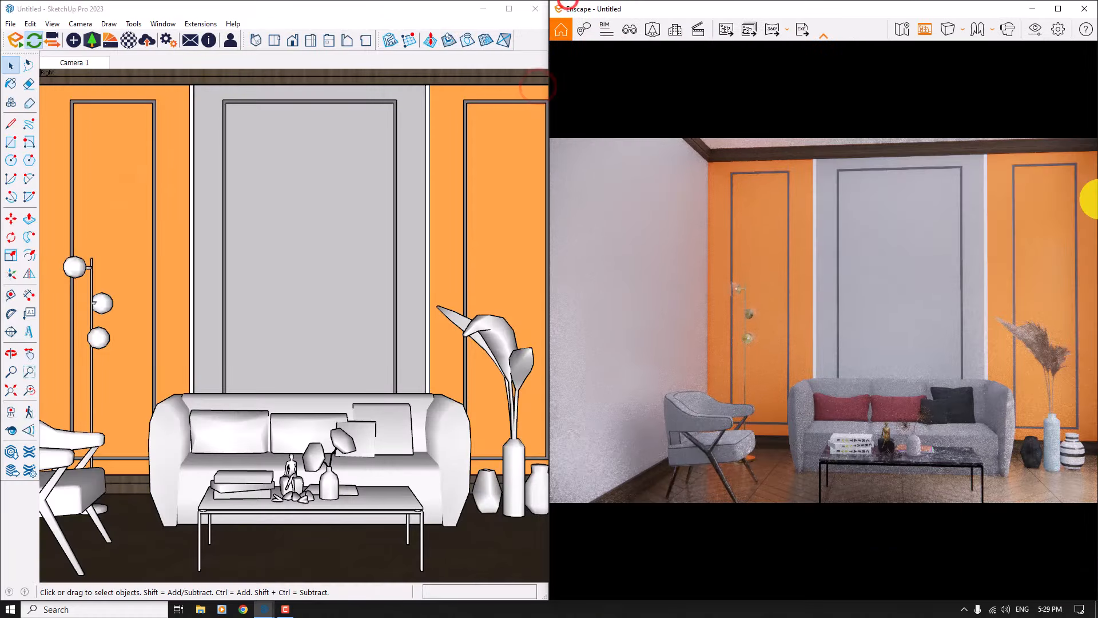
# Step: Open the RosyWhite material of the thin wall strips in the Enscape Material Editor and make it self-illuminated
pyautogui.click(126, 48)
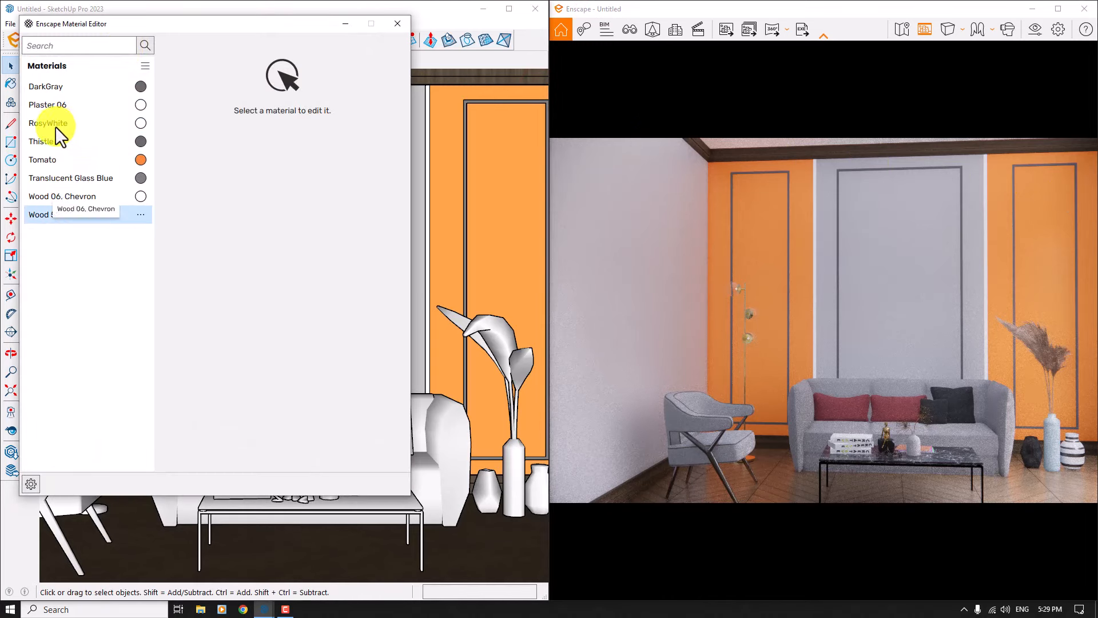
pyautogui.click(47, 126)
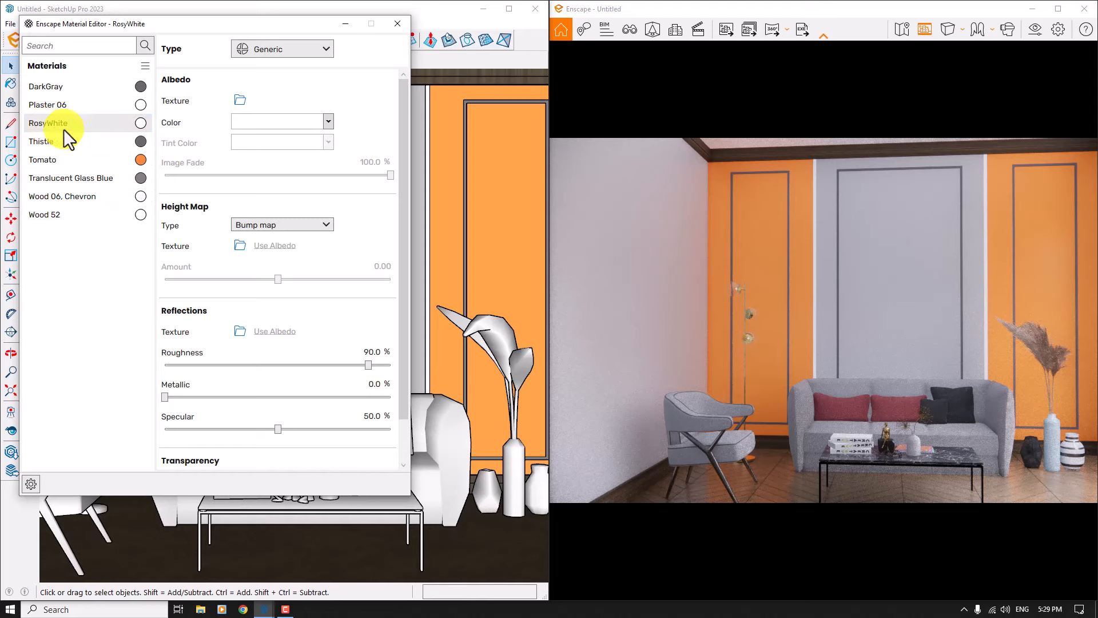
pyautogui.doubleClick(886, 281)
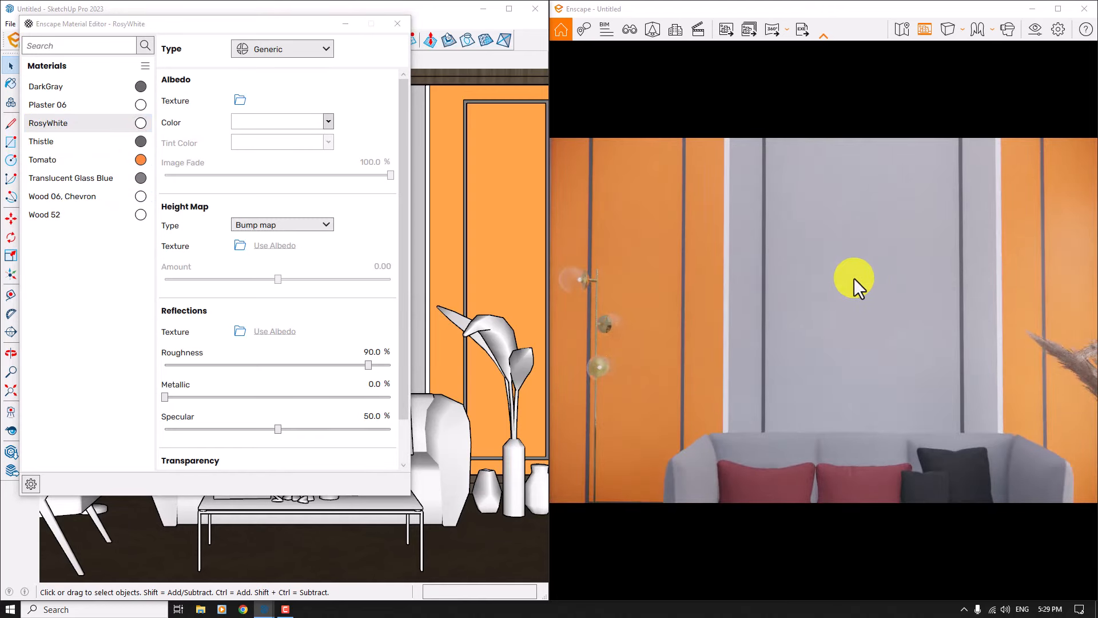
pyautogui.doubleClick(725, 270)
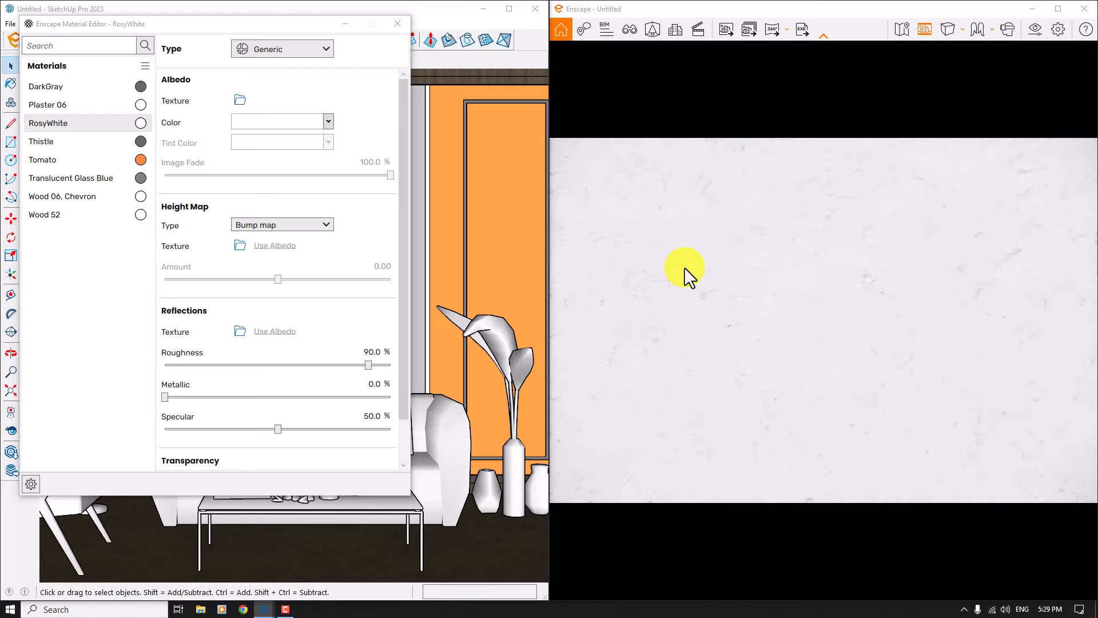
pyautogui.scroll(-3, 684, 267)
pyautogui.scroll(-1, 684, 266)
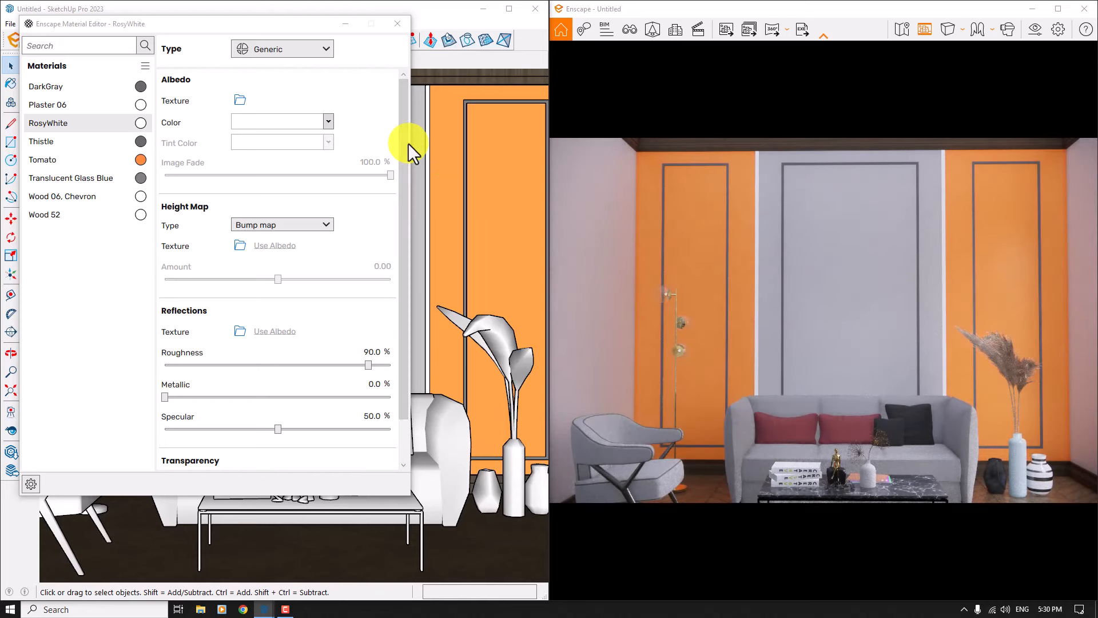
pyautogui.click(295, 53)
pyautogui.click(286, 167)
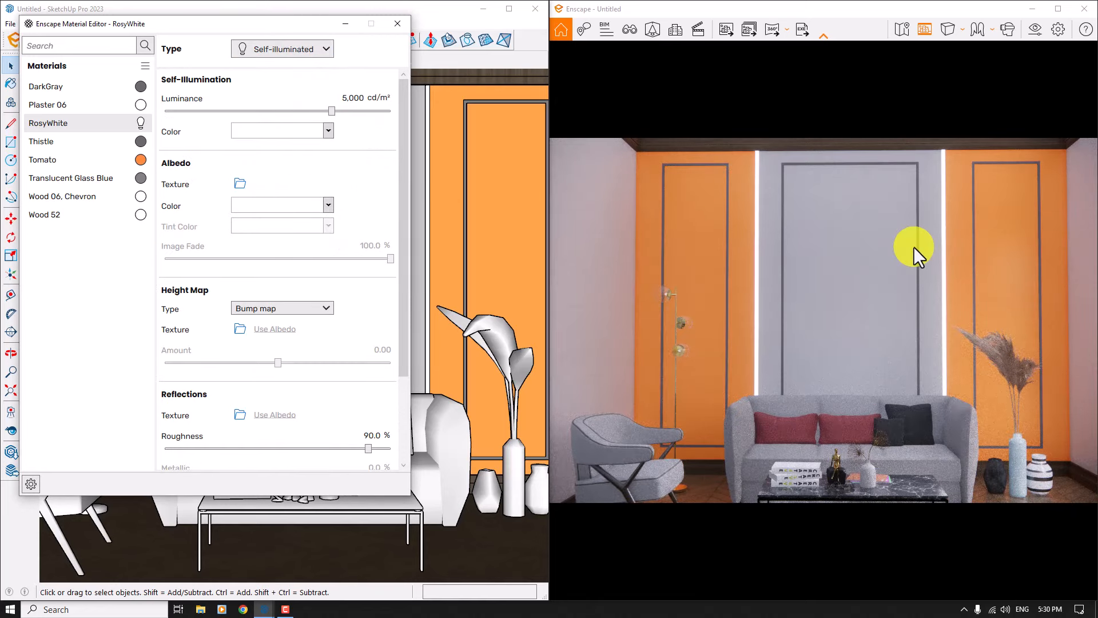
# Step: Try a light beige color for both the self-illumination and the albedo of RosyWhite
pyautogui.click(313, 132)
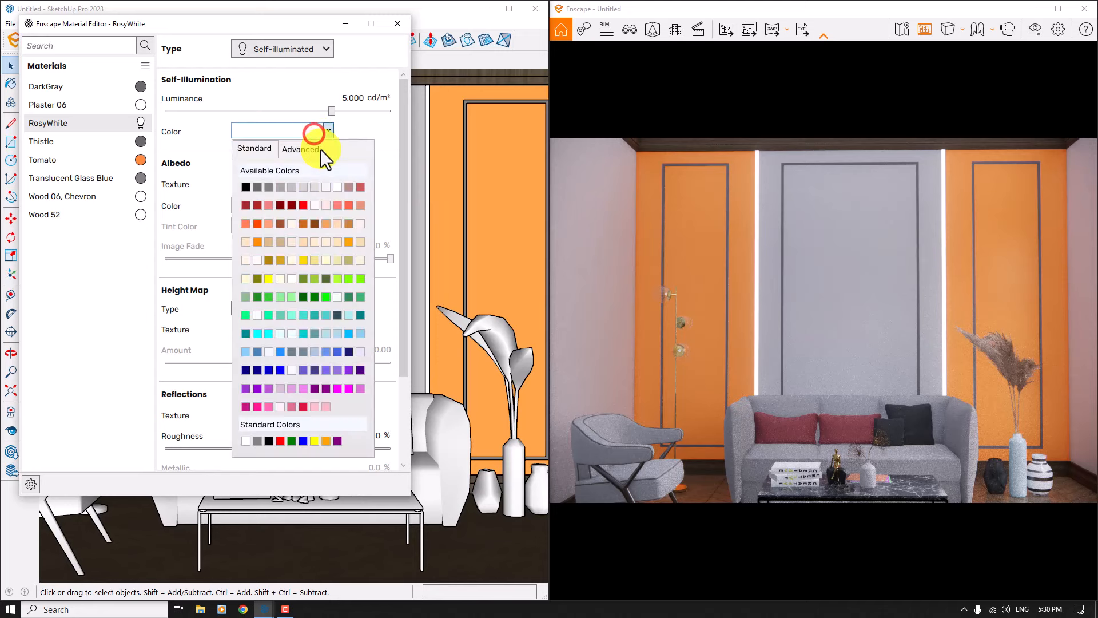
pyautogui.click(362, 239)
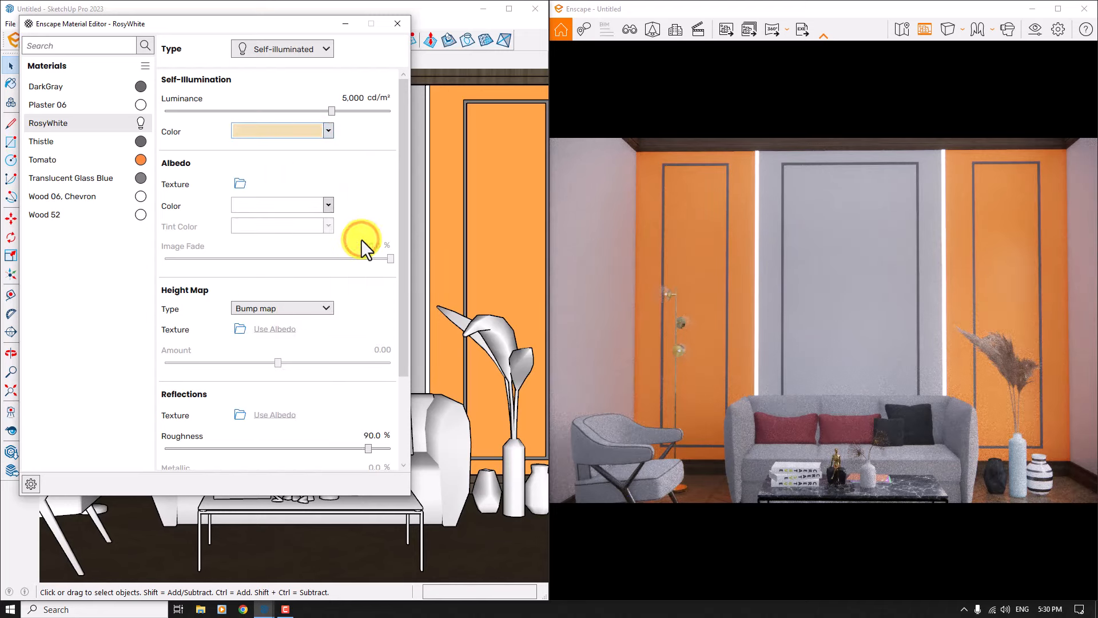
pyautogui.click(330, 207)
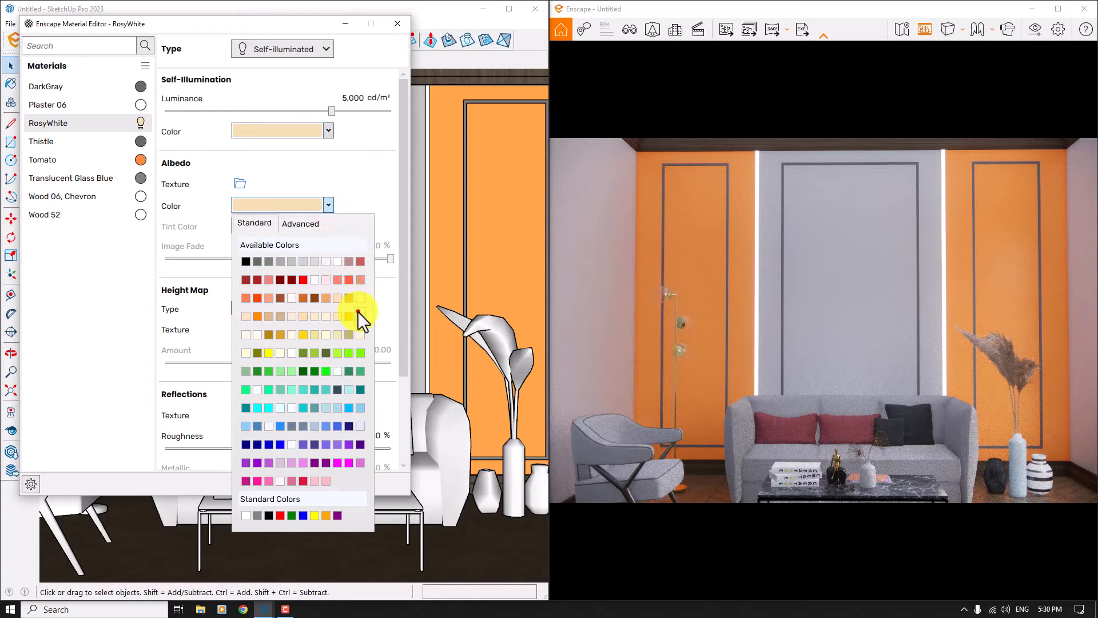
pyautogui.click(358, 311)
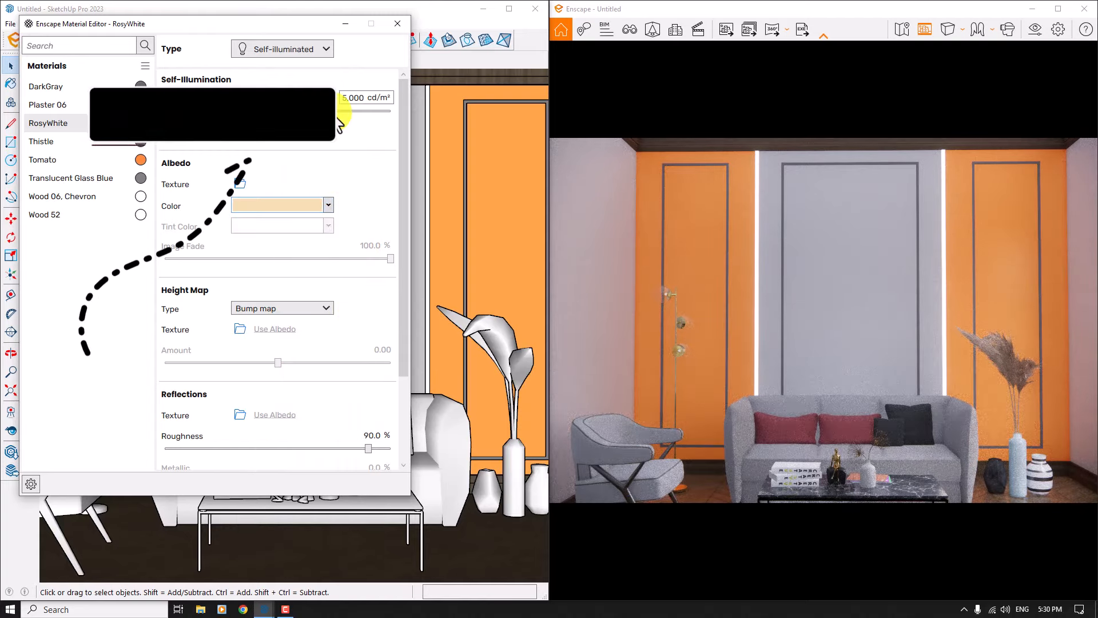
# Step: Set the self-illumination luminance of RosyWhite to 3,600 cd/m²
pyautogui.moveTo(331, 111); pyautogui.dragTo(269, 111)
pyautogui.click(369, 98)
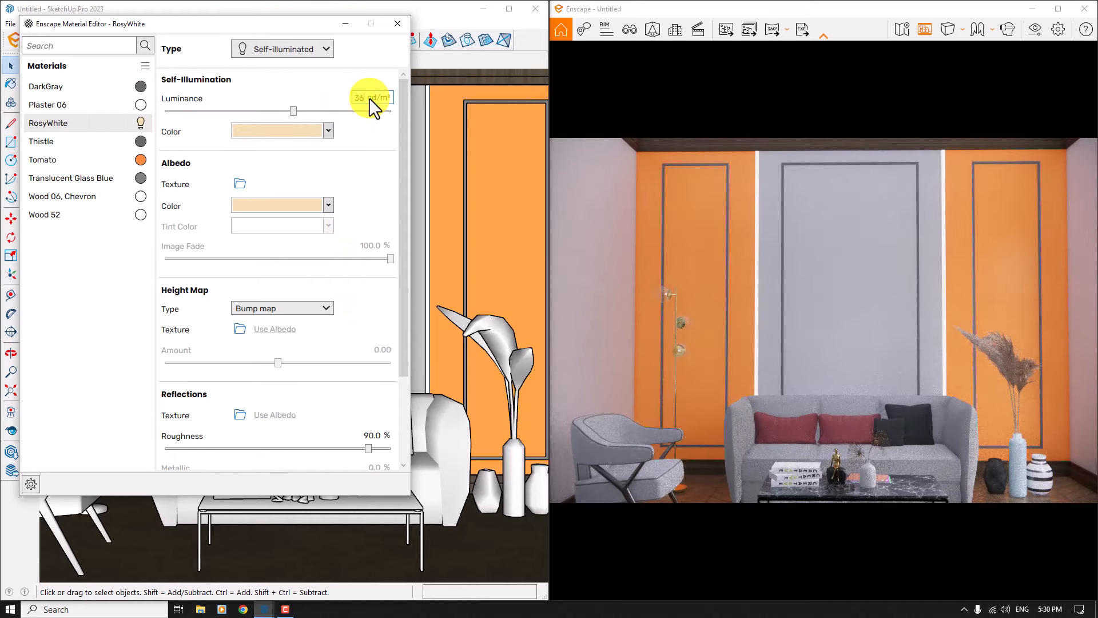
pyautogui.press('Return')
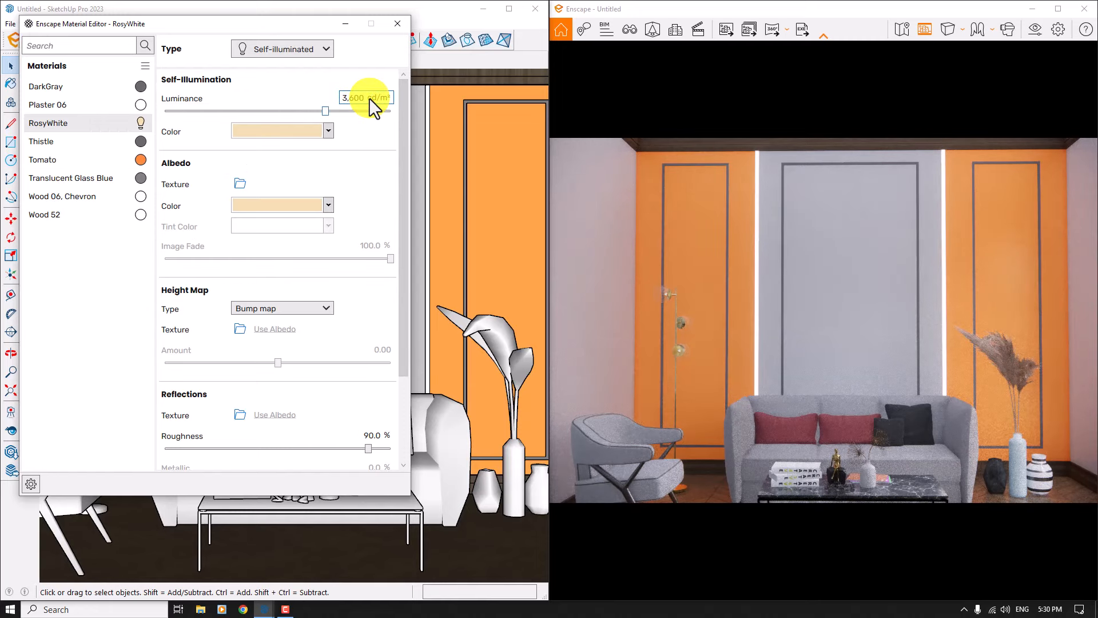
# Step: Set the self-illumination and albedo colors of RosyWhite to near-white and close the Material Editor
pyautogui.click(328, 130)
pyautogui.click(342, 182)
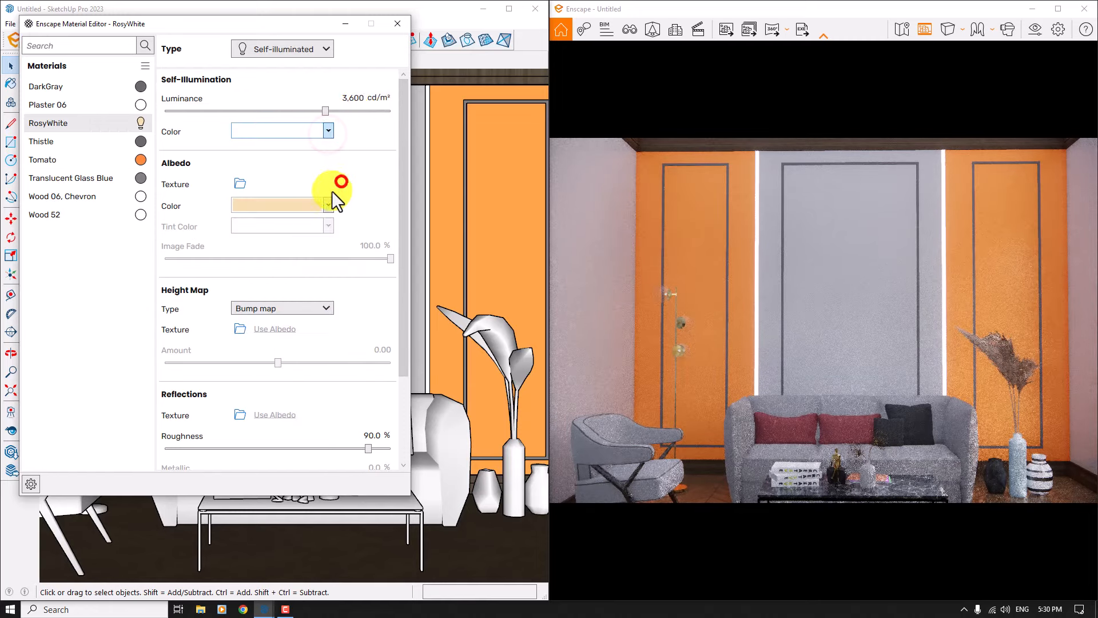
pyautogui.click(318, 205)
pyautogui.click(334, 264)
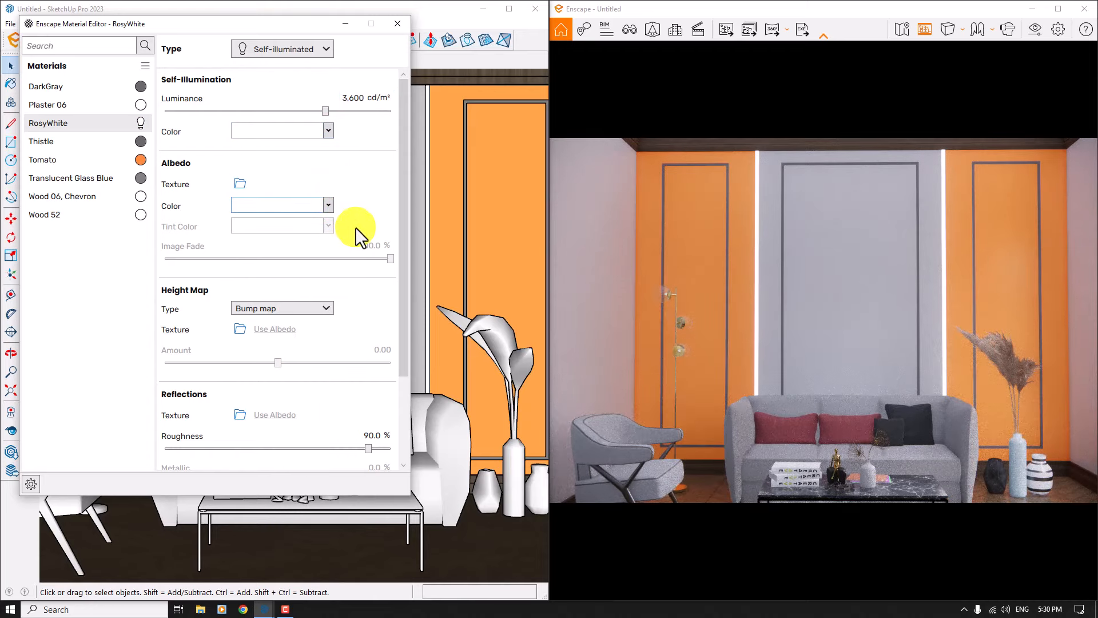
pyautogui.click(397, 23)
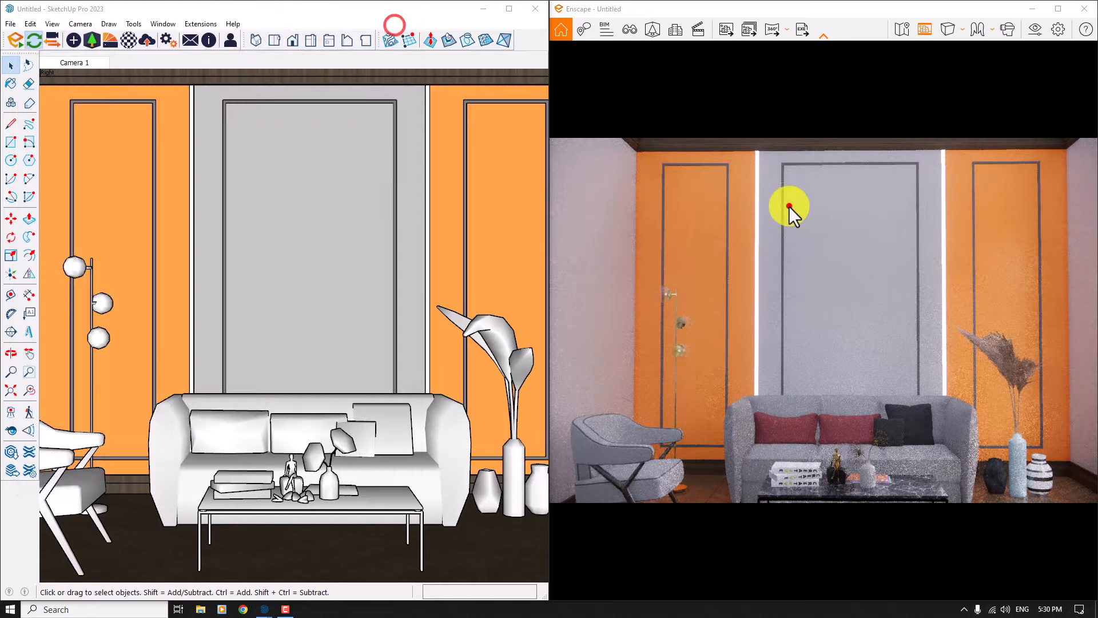
# Step: Maximize the Enscape render window and restore the saved Camera 1 view of the living room
pyautogui.click(789, 206)
pyautogui.click(1052, 11)
pyautogui.click(646, 268)
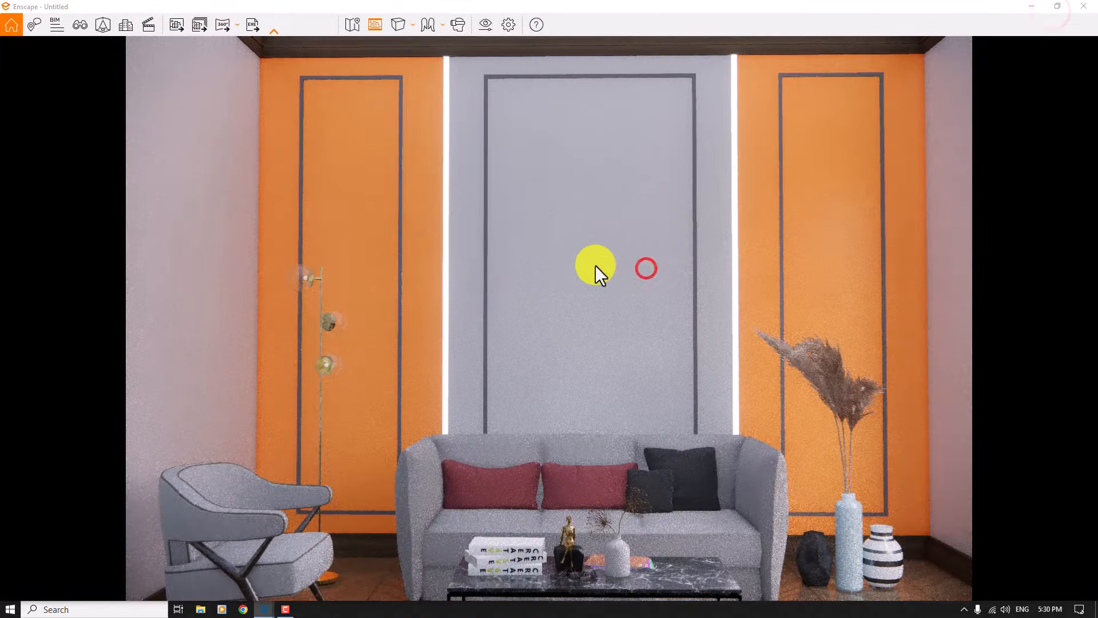
pyautogui.press('v')
pyautogui.press('v')
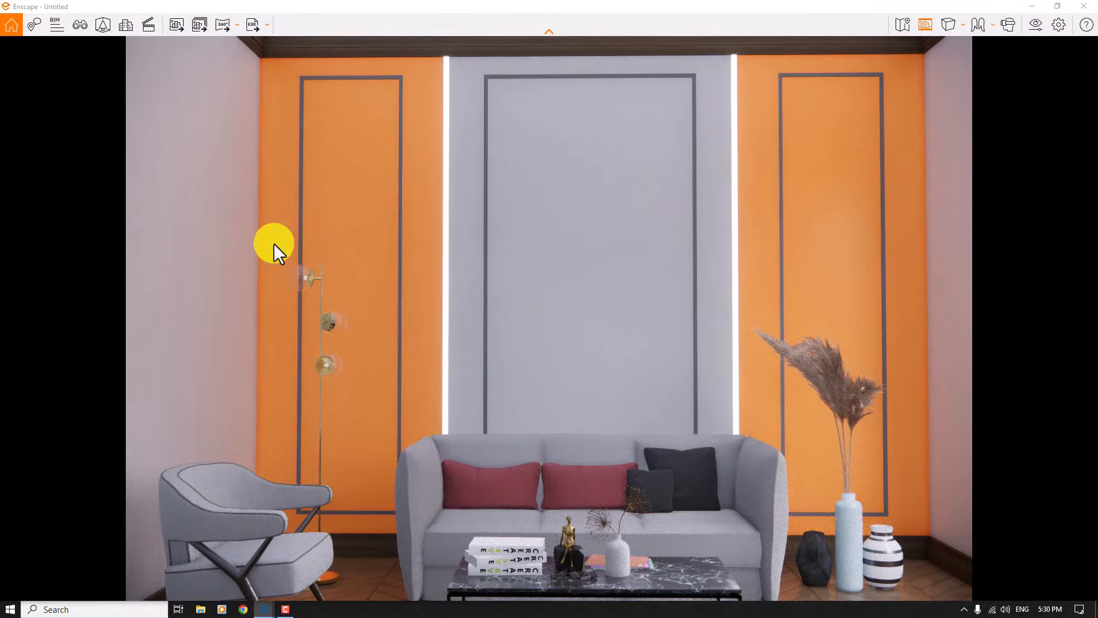
pyautogui.click(80, 24)
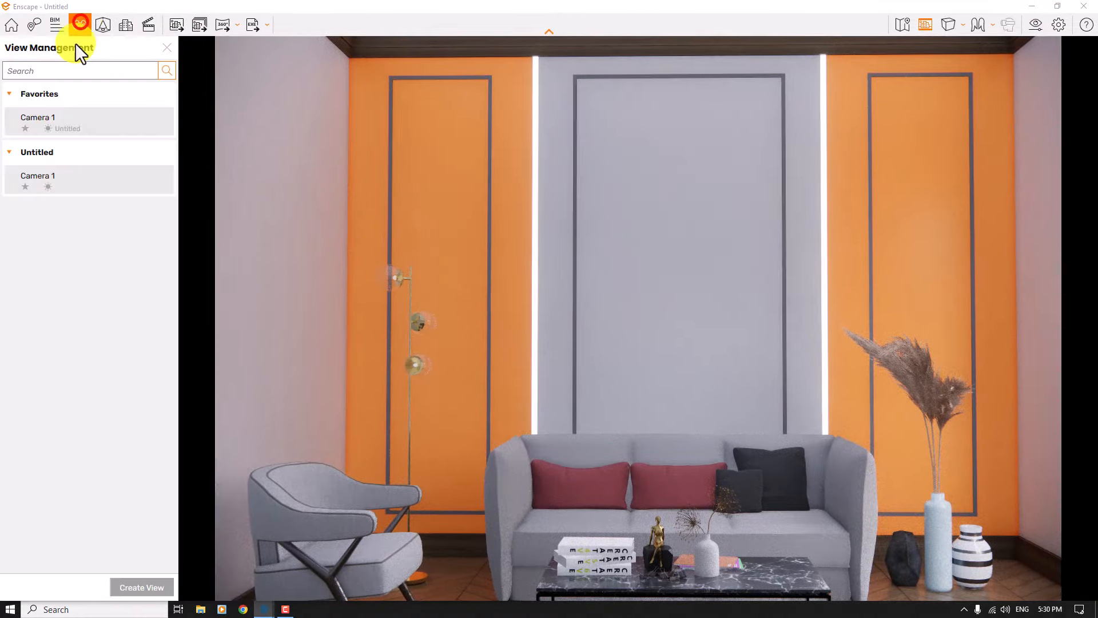
pyautogui.click(44, 177)
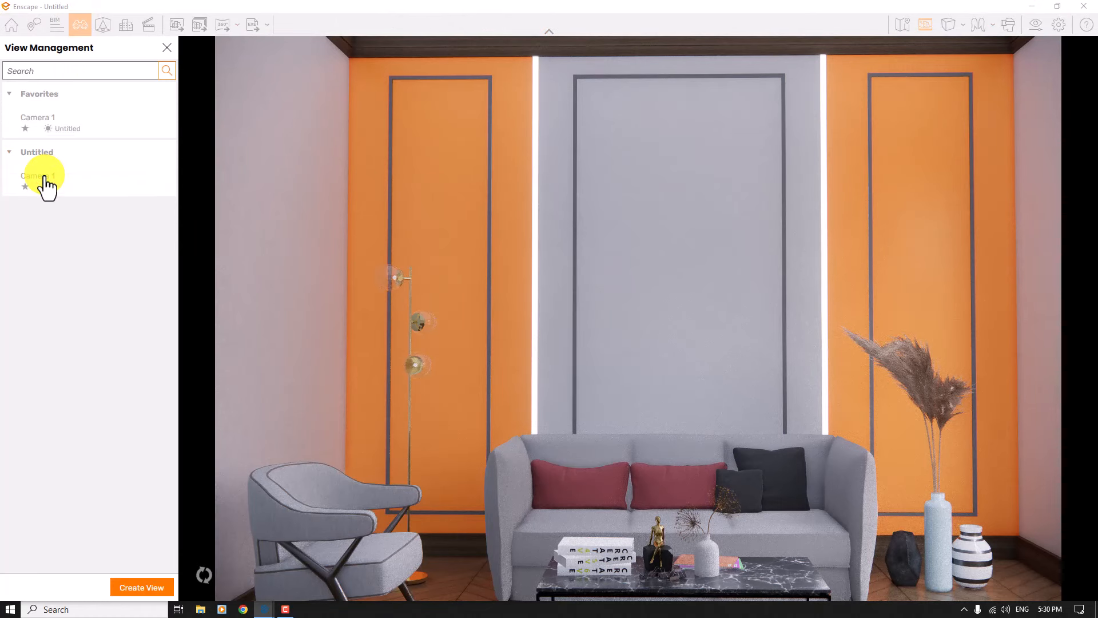
pyautogui.click(170, 49)
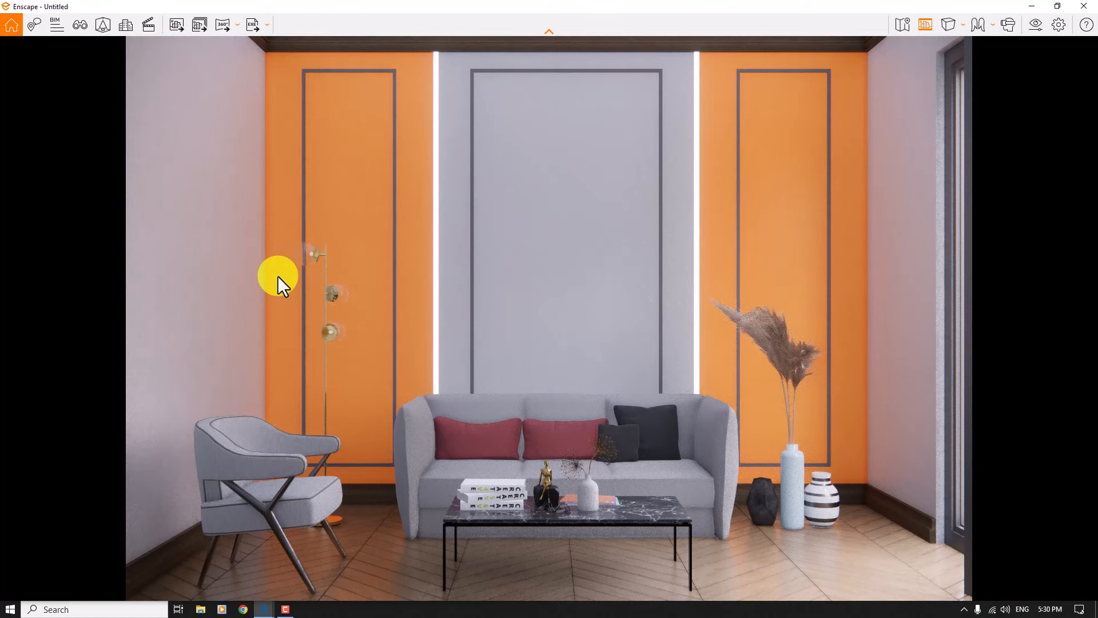
# Step: Turn off auto exposure in the Visual Settings and set the camera exposure to 59%
pyautogui.click(1032, 26)
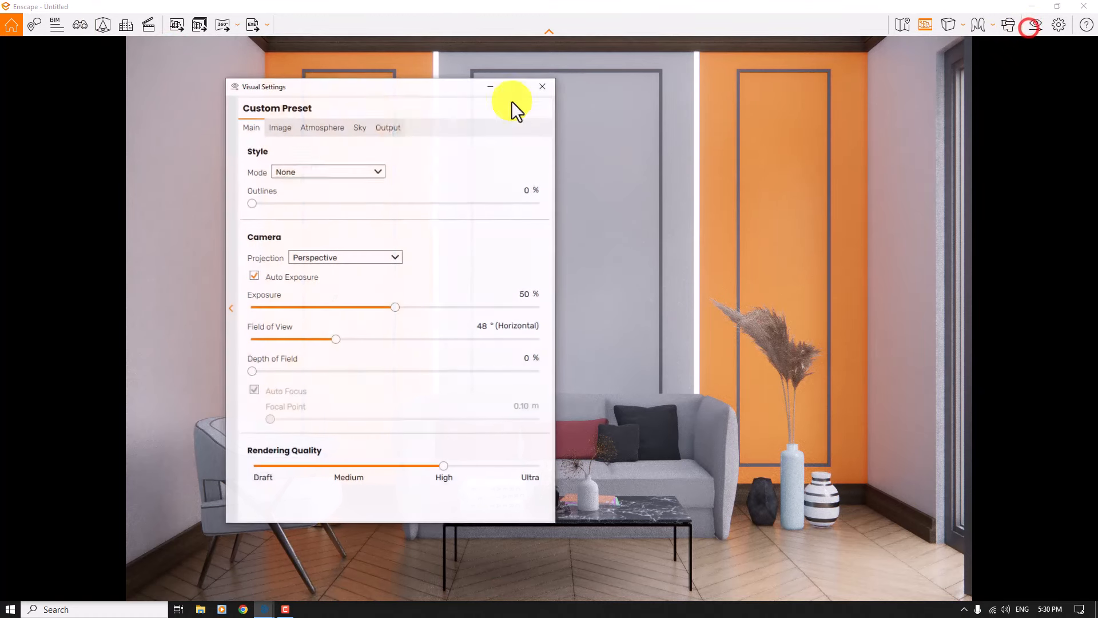
pyautogui.moveTo(373, 94); pyautogui.dragTo(150, 56)
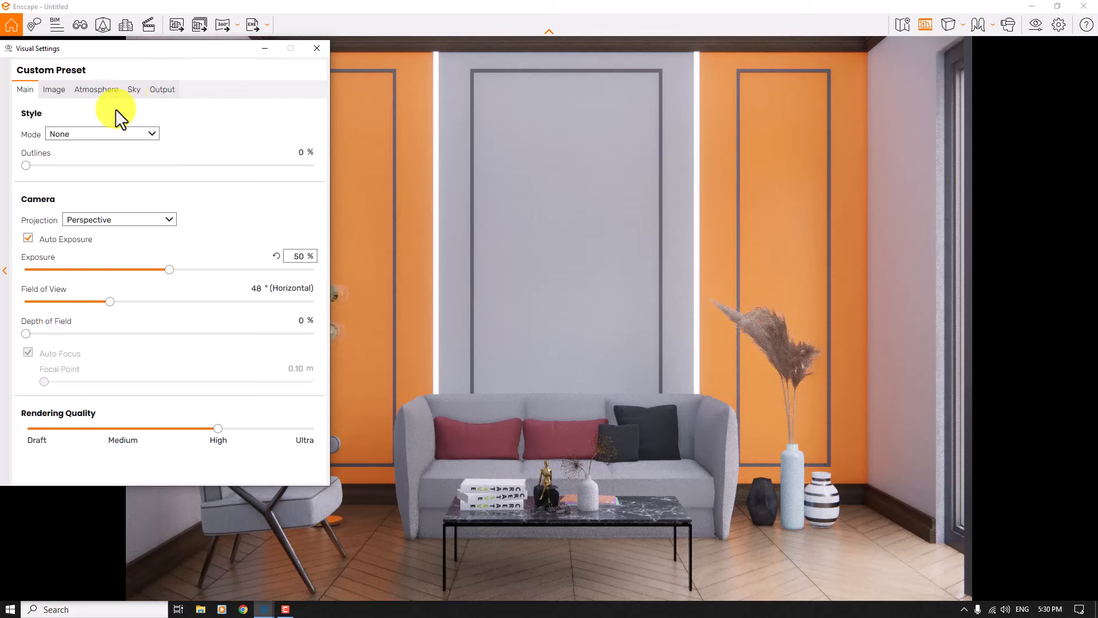
pyautogui.click(28, 238)
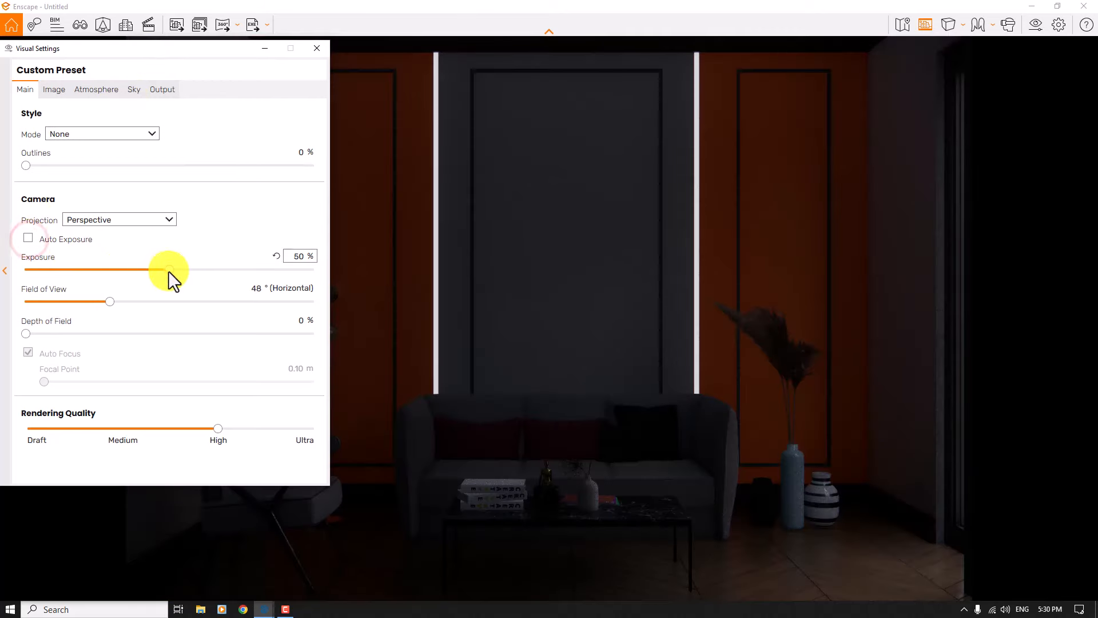
pyautogui.moveTo(169, 271); pyautogui.dragTo(197, 271)
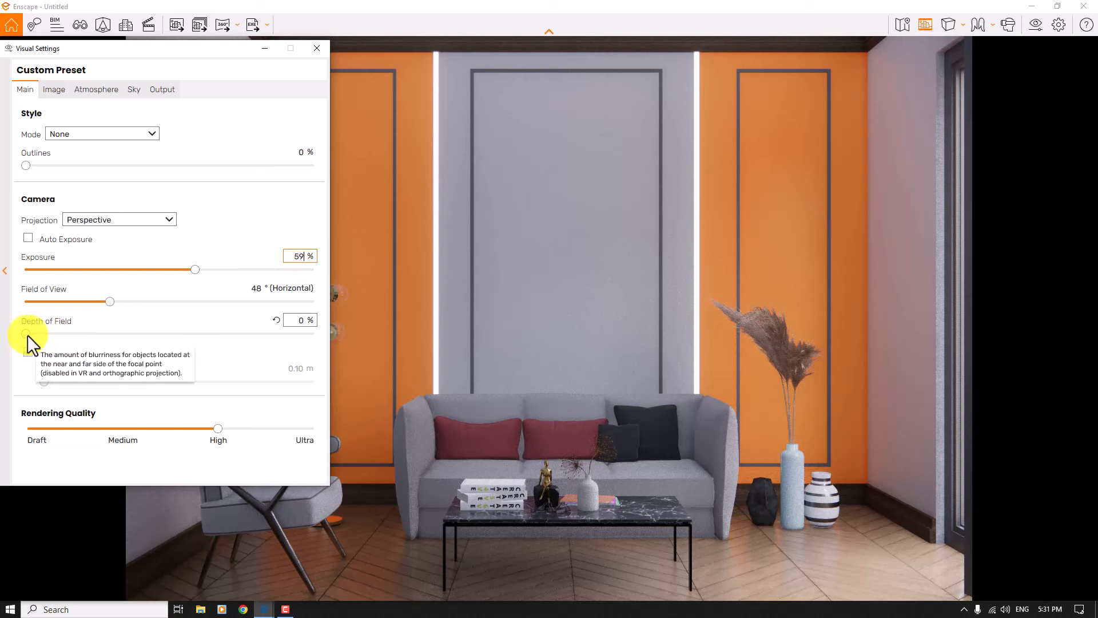
# Step: Apply a 29% depth of field, turn off auto focus and set the focal point to 5.68 m around the sofa
pyautogui.moveTo(27, 335); pyautogui.dragTo(111, 334)
pyautogui.click(29, 353)
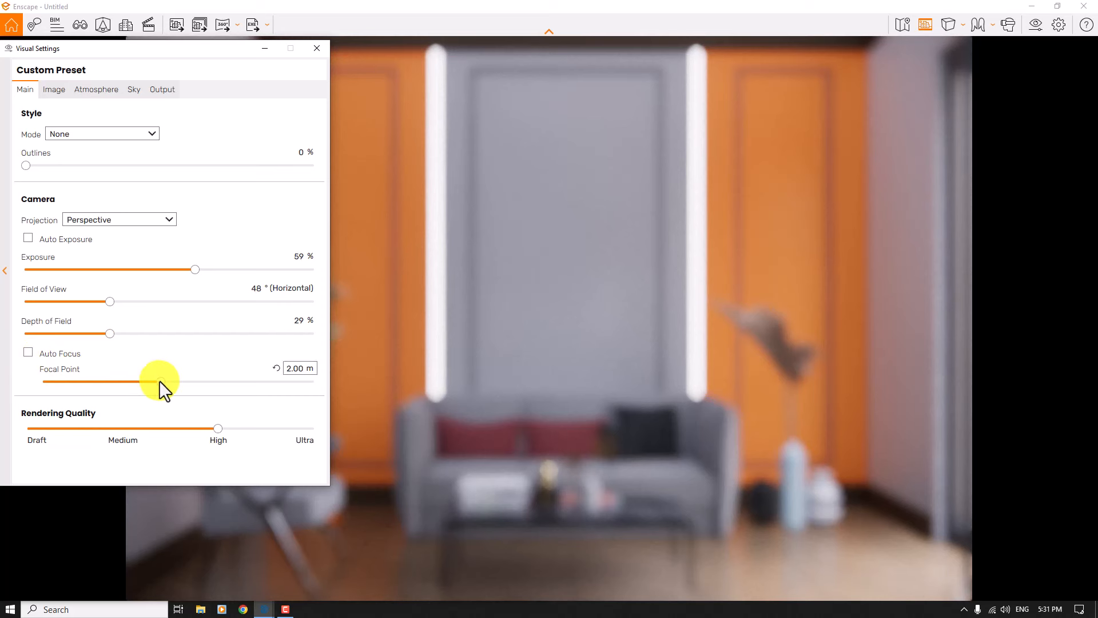
pyautogui.moveTo(159, 379); pyautogui.dragTo(122, 379)
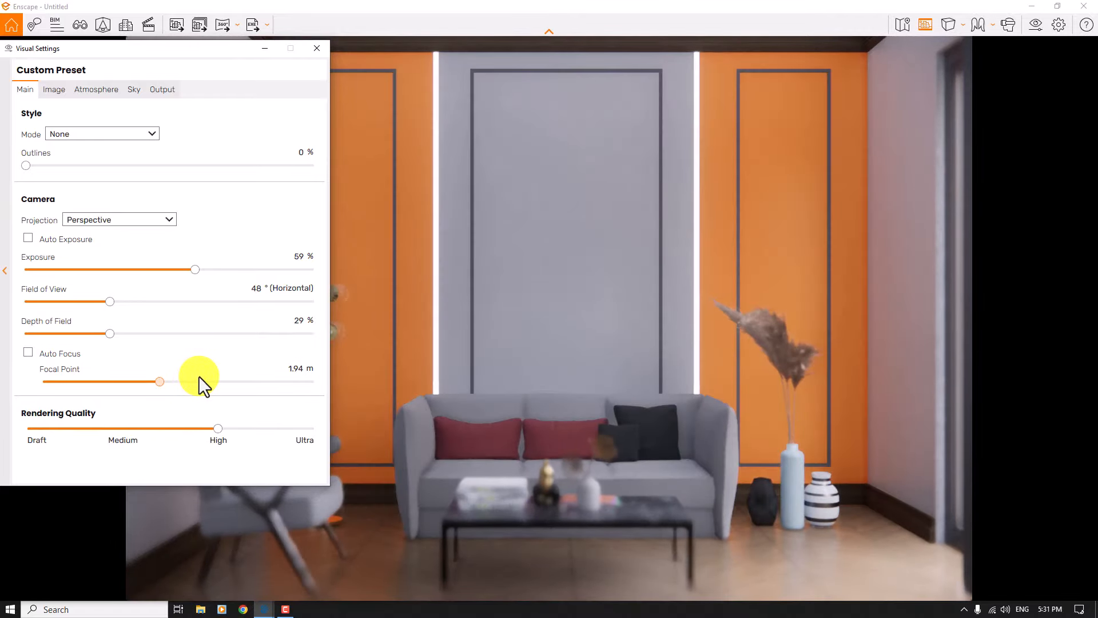
pyautogui.click(199, 379)
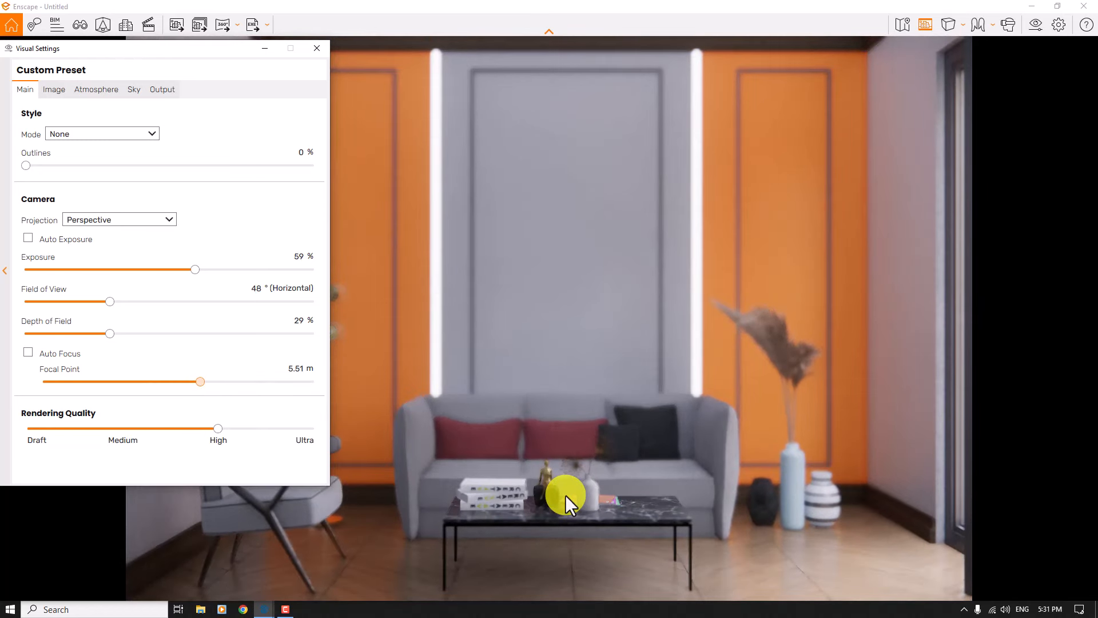
pyautogui.press('f')
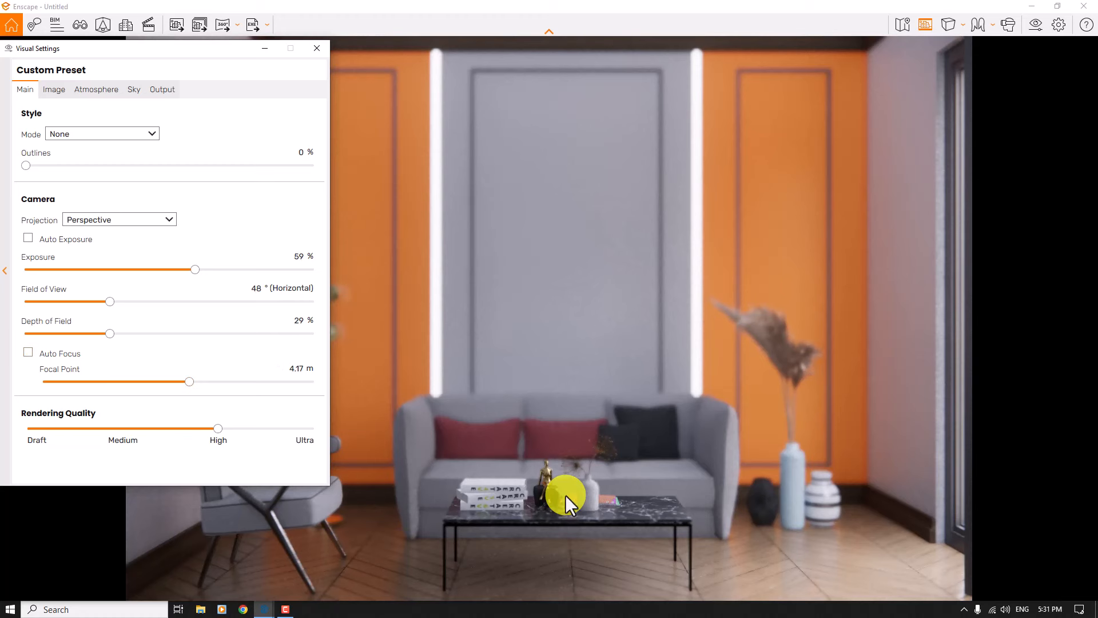
pyautogui.click(188, 381)
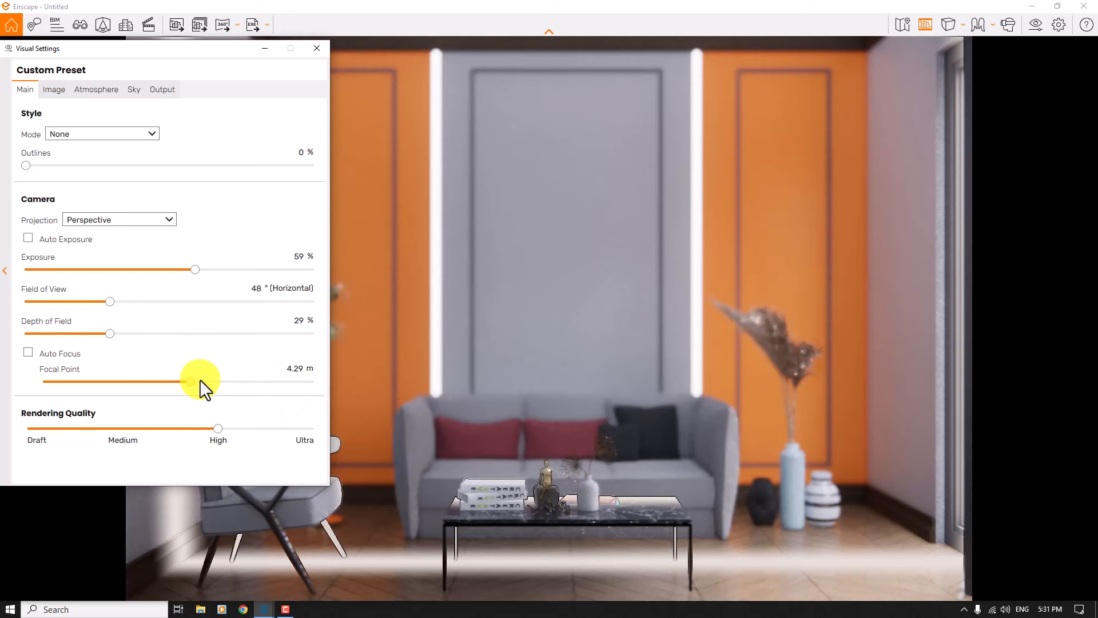
pyautogui.click(200, 380)
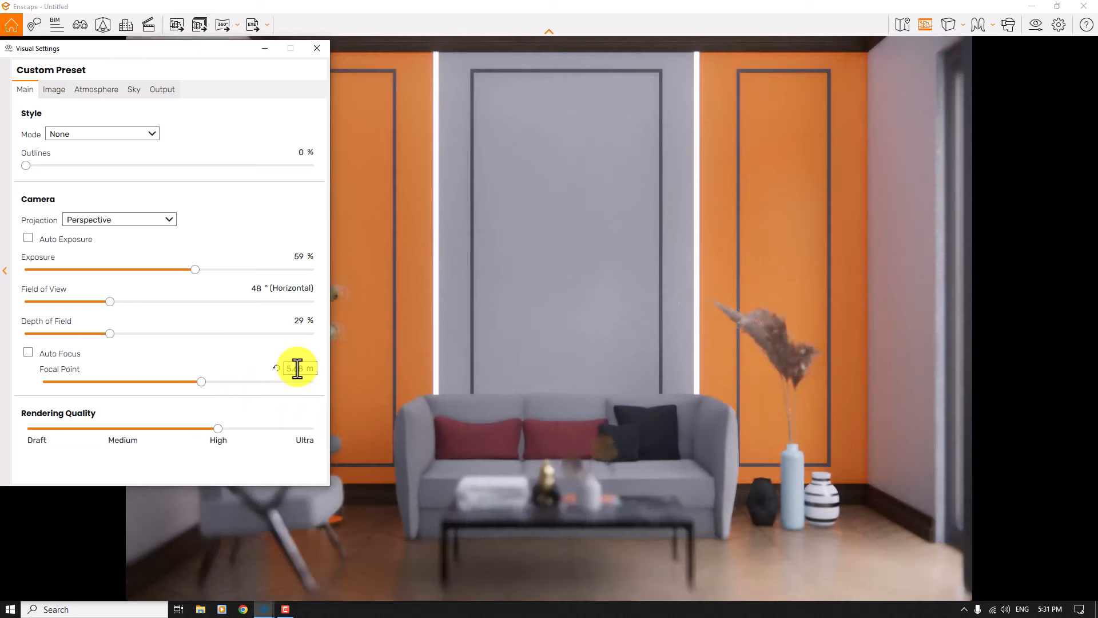
pyautogui.click(295, 368)
pyautogui.write('5.68')
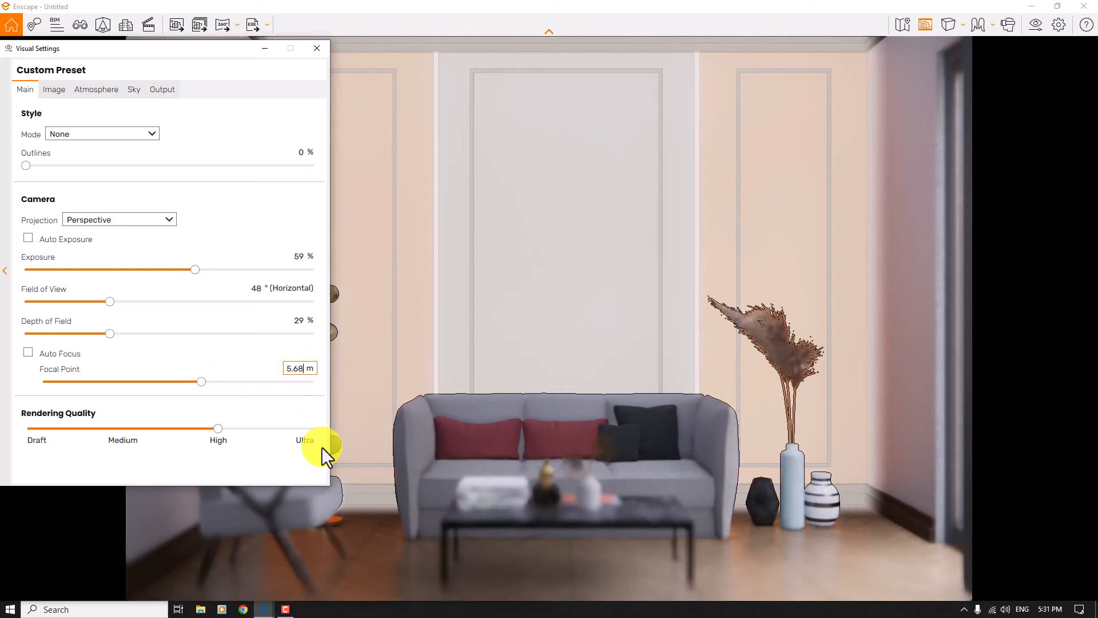
# Step: Reduce the camera's depth of field to 14%
pyautogui.click(298, 320)
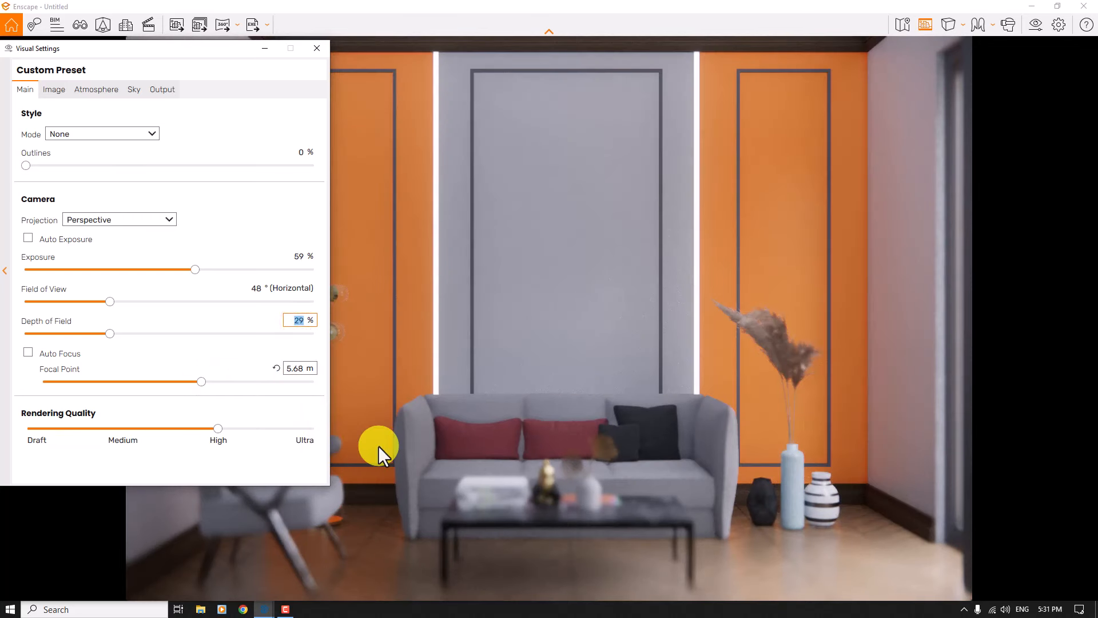
pyautogui.click(109, 333)
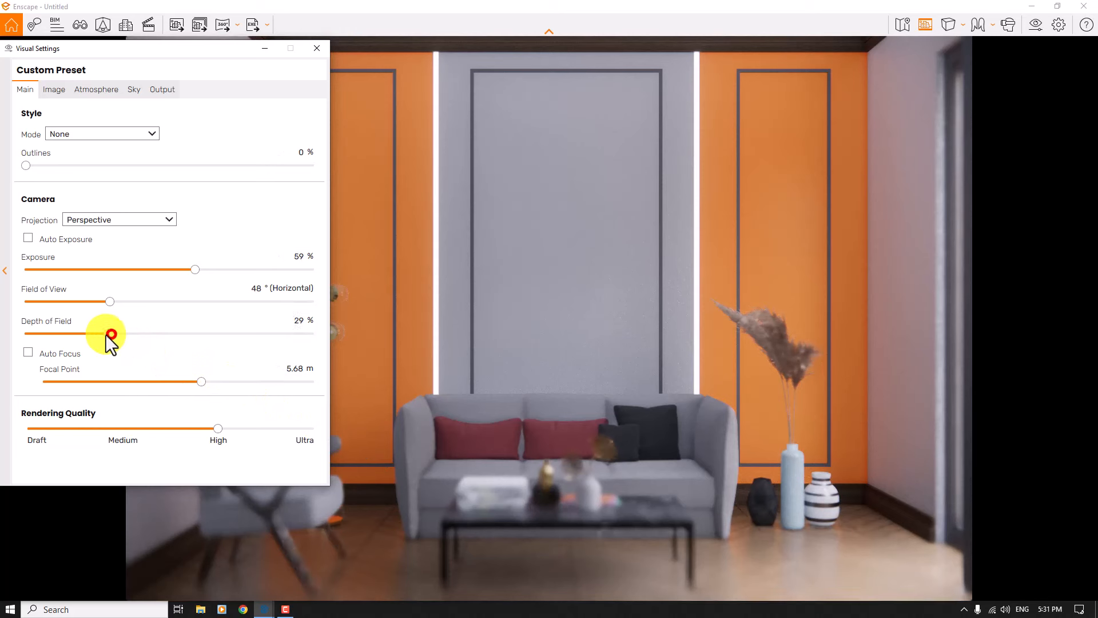
pyautogui.click(70, 334)
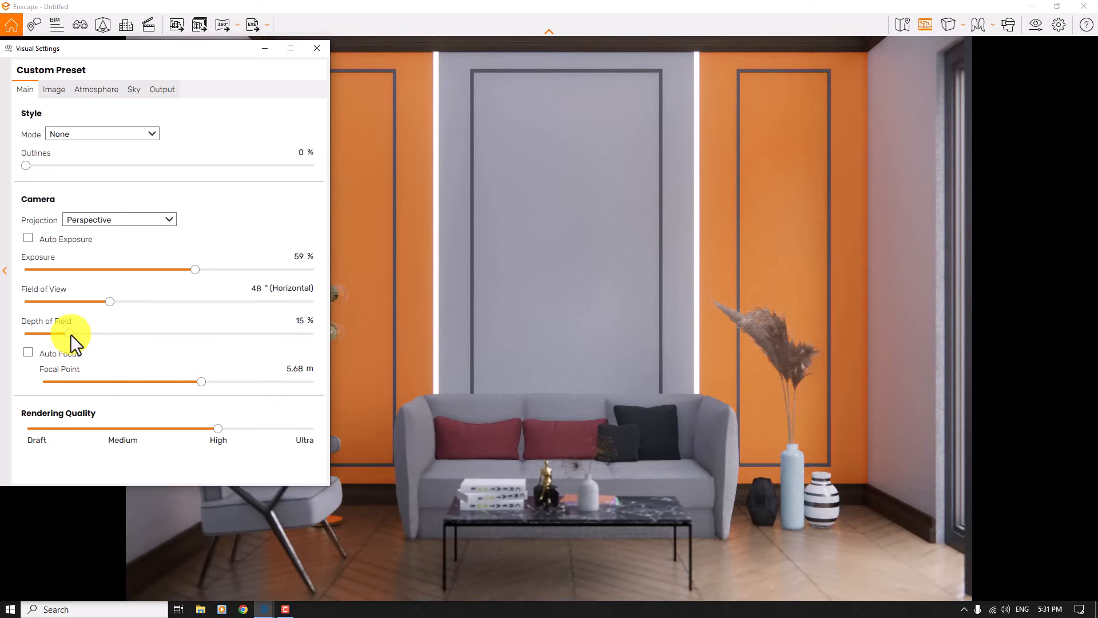
pyautogui.click(296, 326)
pyautogui.write('14')
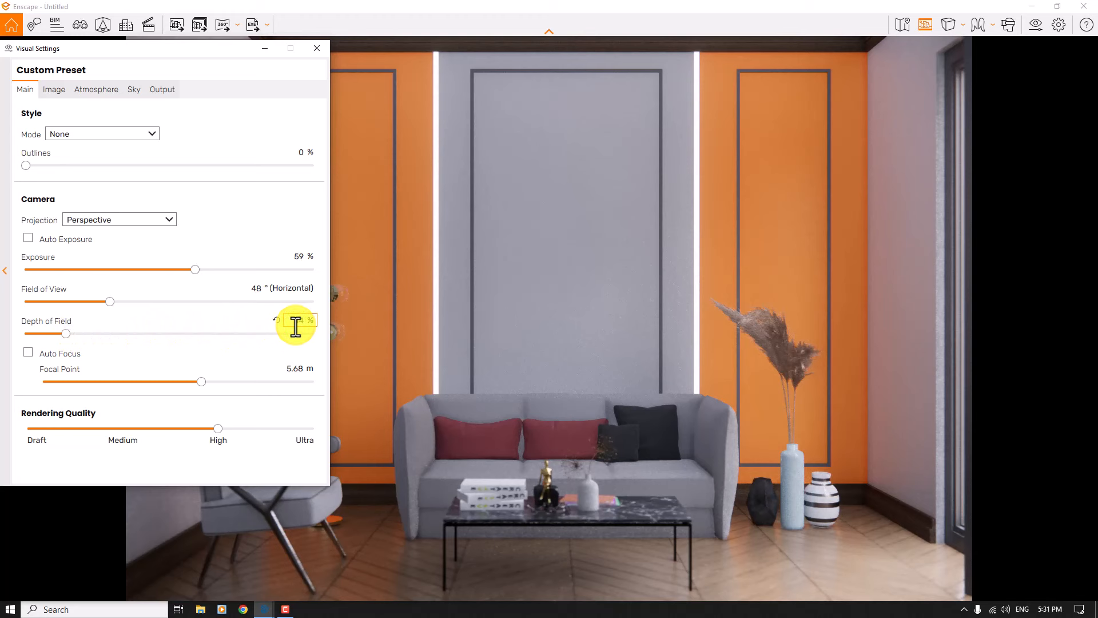
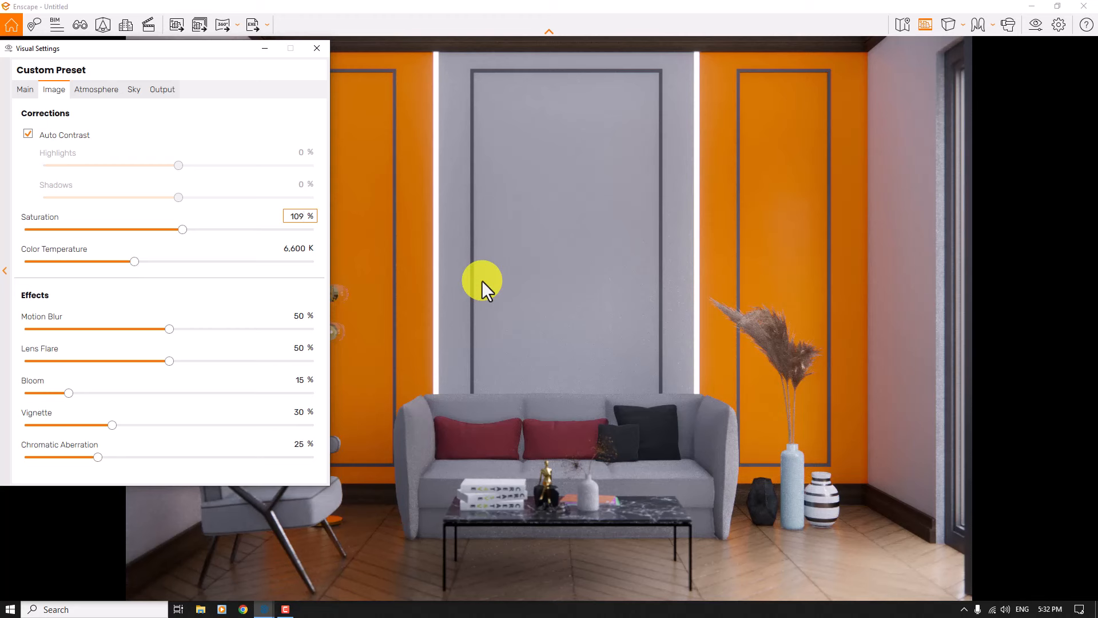
# Step: Set the image color temperature to 3,860 K and the saturation to 105%
pyautogui.moveTo(135, 262); pyautogui.dragTo(68, 260)
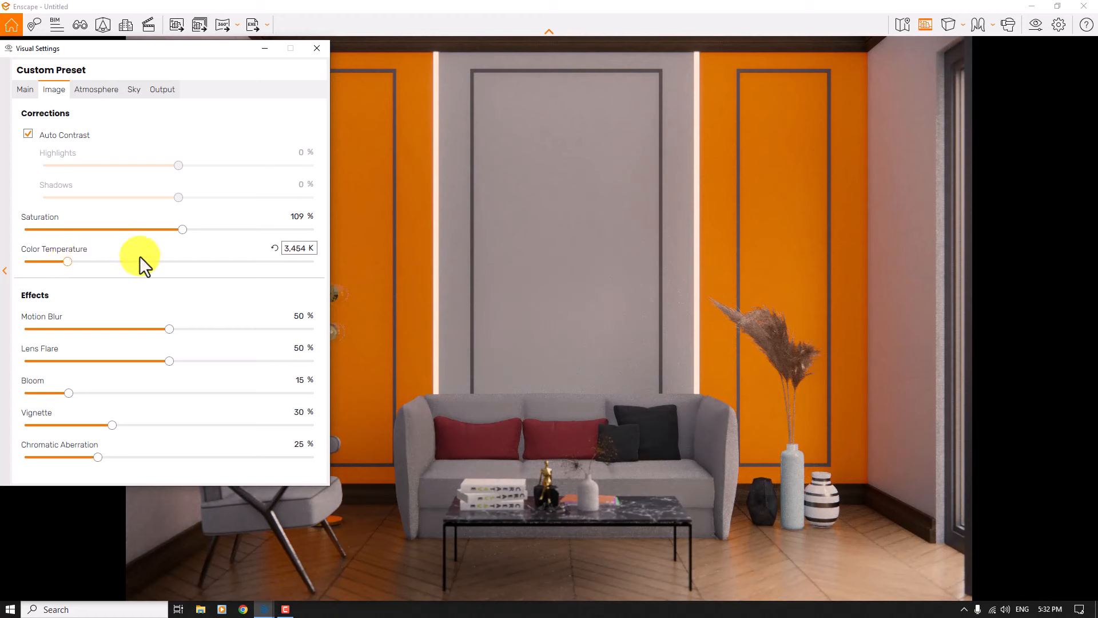
pyautogui.click(296, 247)
pyautogui.write('66')
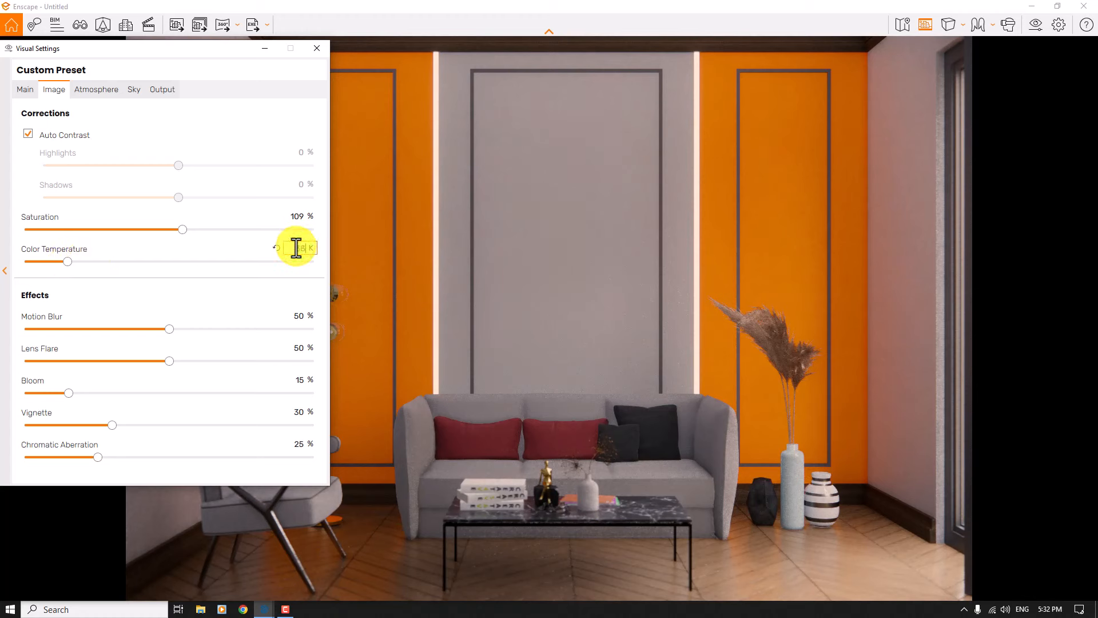
pyautogui.press('Return')
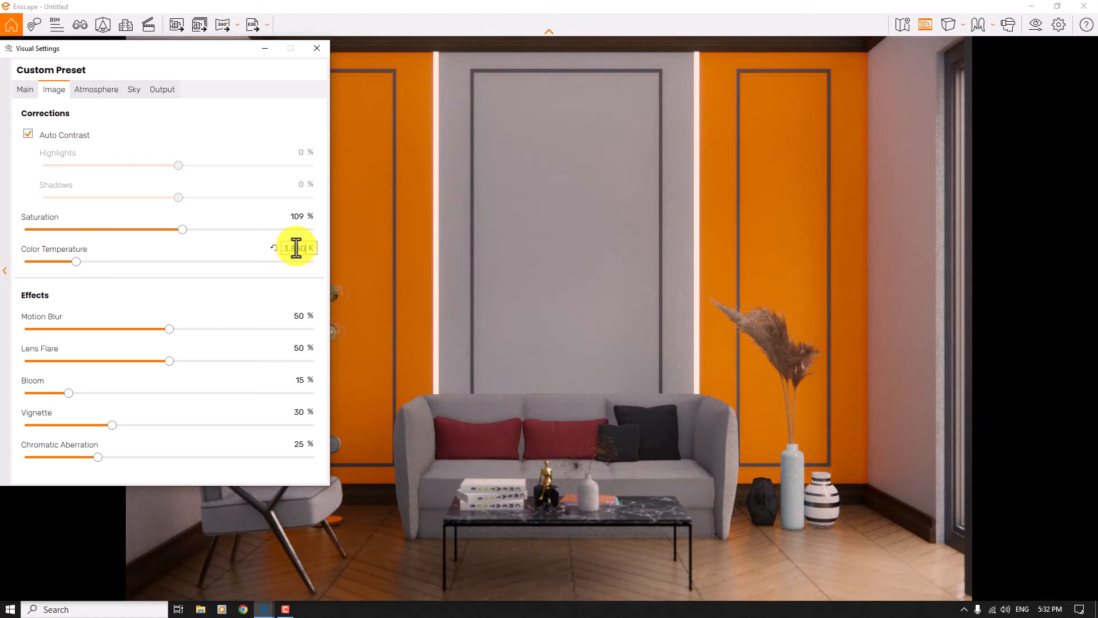
pyautogui.click(298, 215)
pyautogui.write('105')
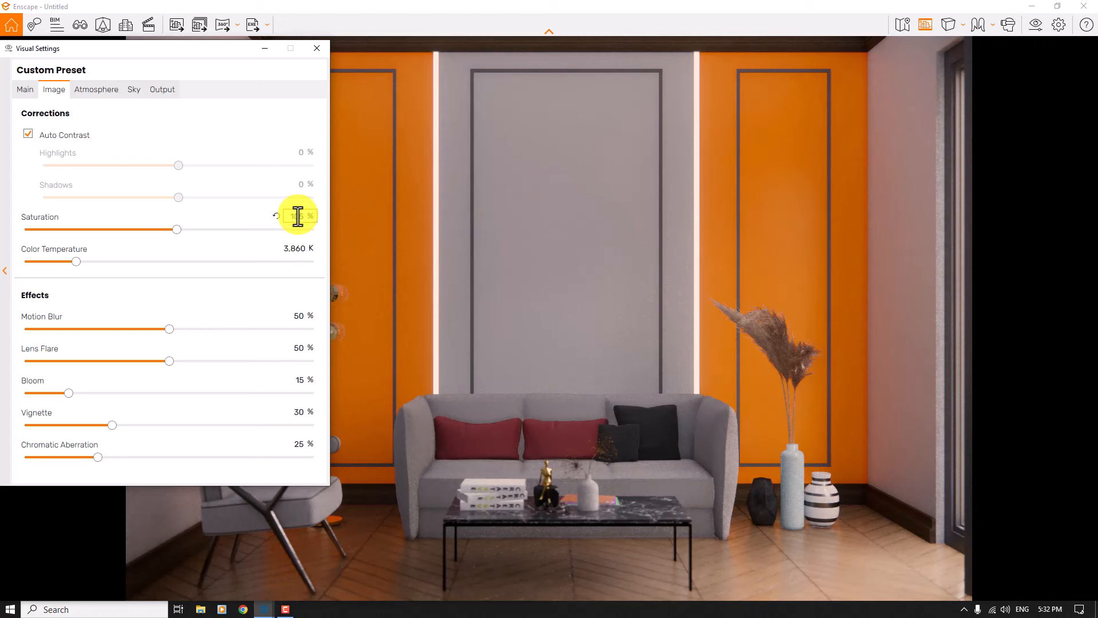
# Step: Set motion blur, lens flare, bloom and chromatic aberration to 0% and vignette to 16%
pyautogui.moveTo(169, 328); pyautogui.dragTo(16, 334)
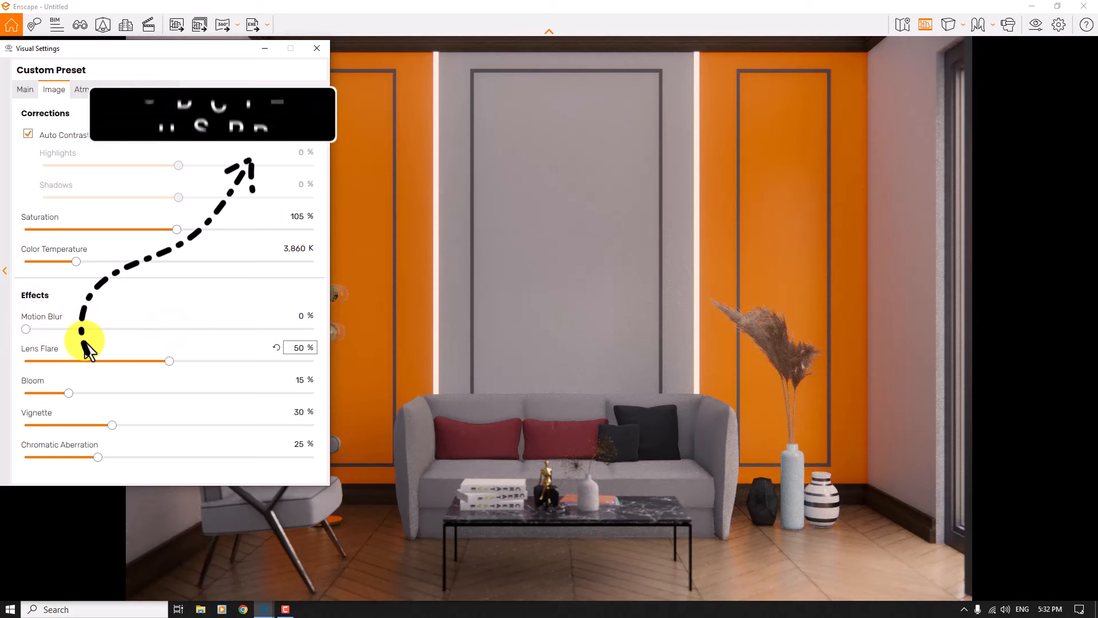
pyautogui.moveTo(68, 393); pyautogui.dragTo(11, 395)
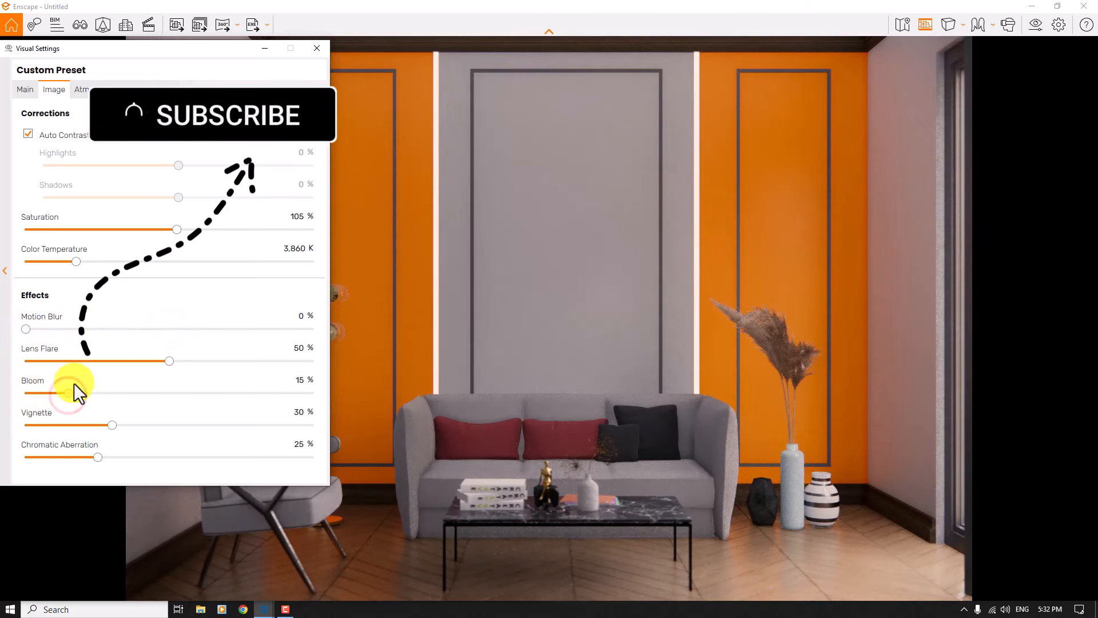
pyautogui.moveTo(169, 361); pyautogui.dragTo(13, 366)
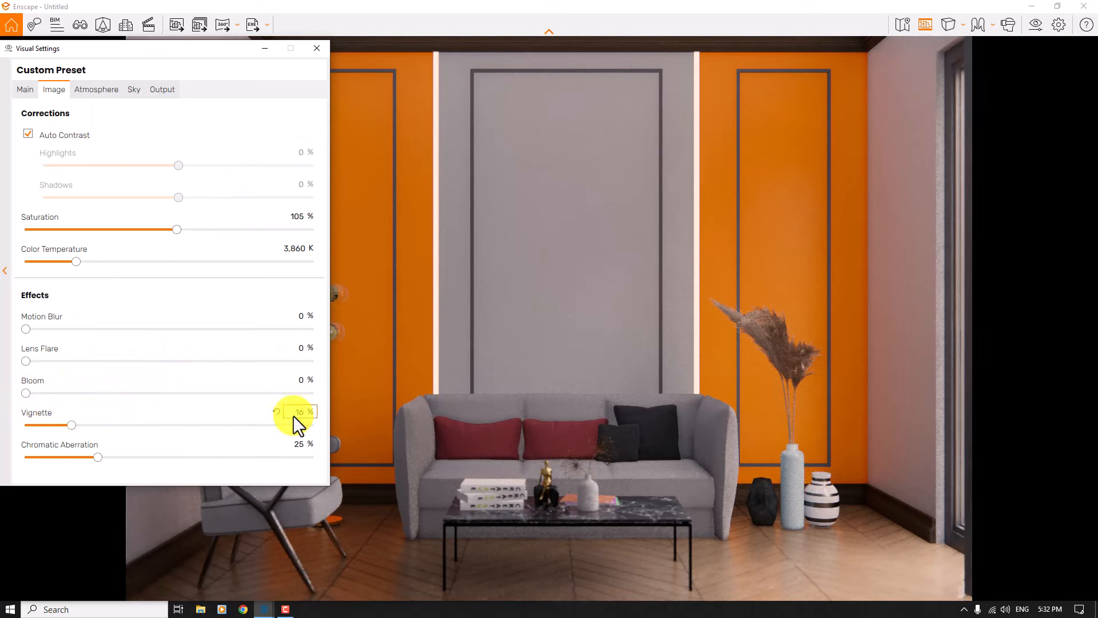
pyautogui.click(297, 443)
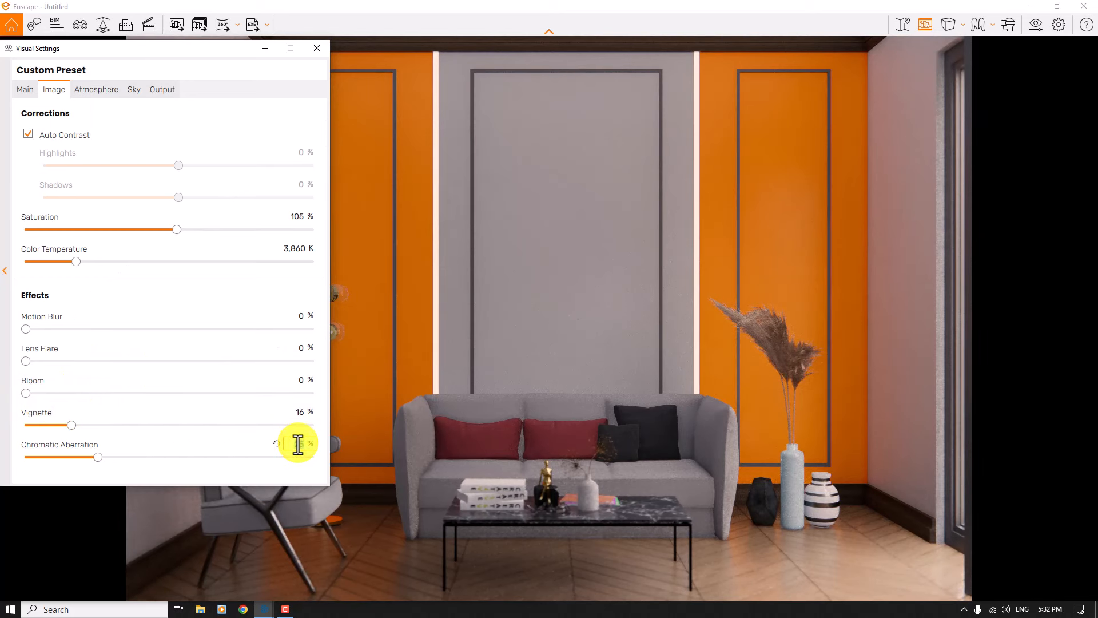
pyautogui.write('0')
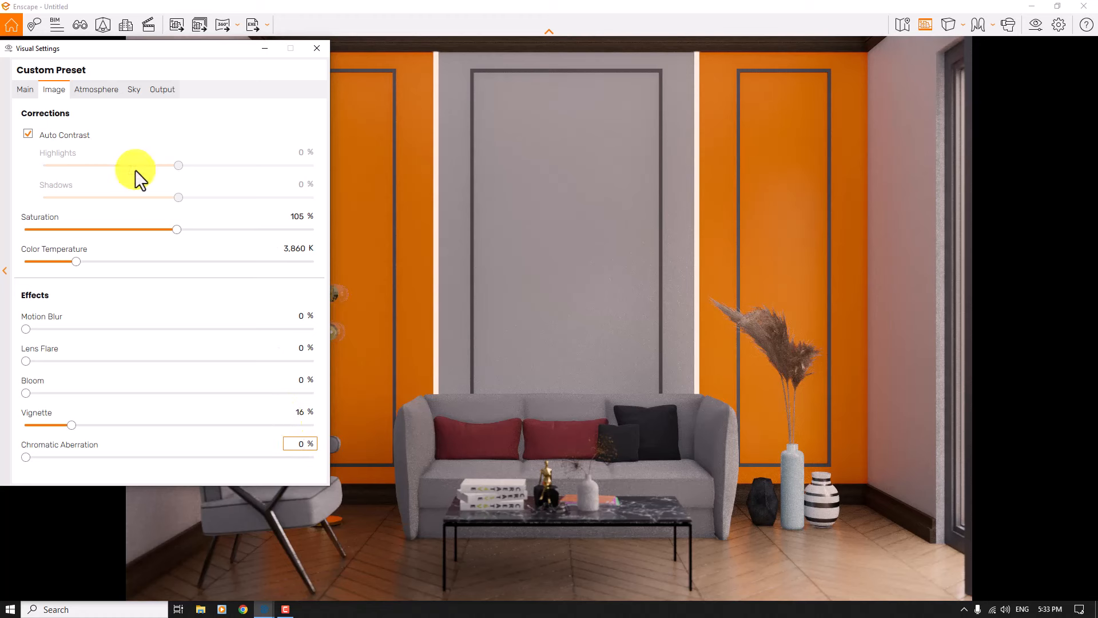
# Step: Lower the atmosphere's wind intensity to its minimum and close the Visual Settings
pyautogui.click(92, 97)
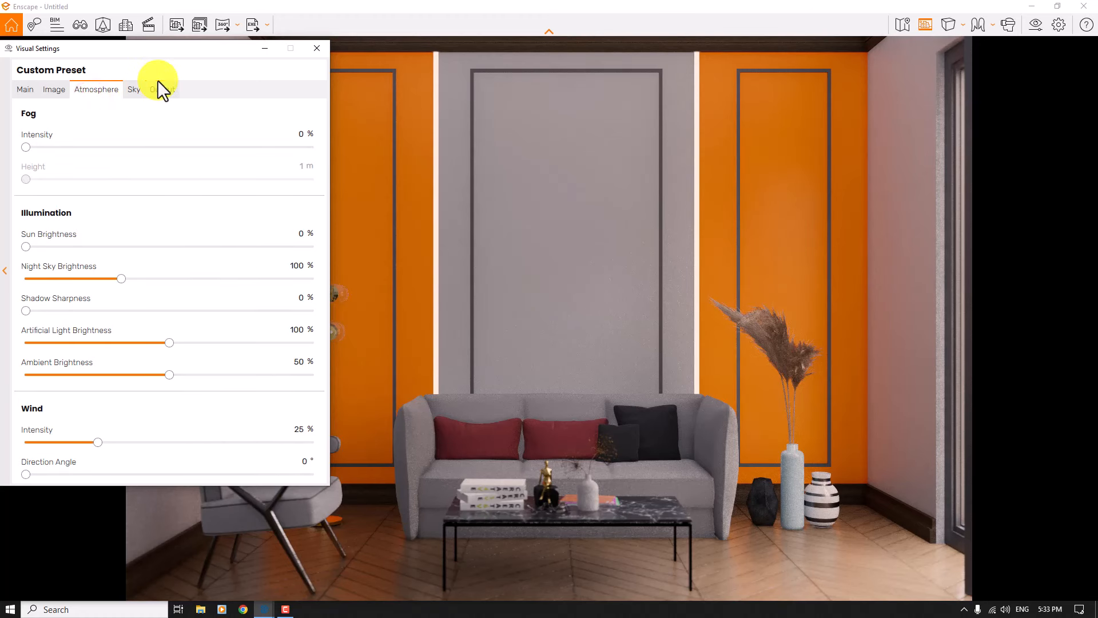
pyautogui.moveTo(97, 441); pyautogui.dragTo(4, 449)
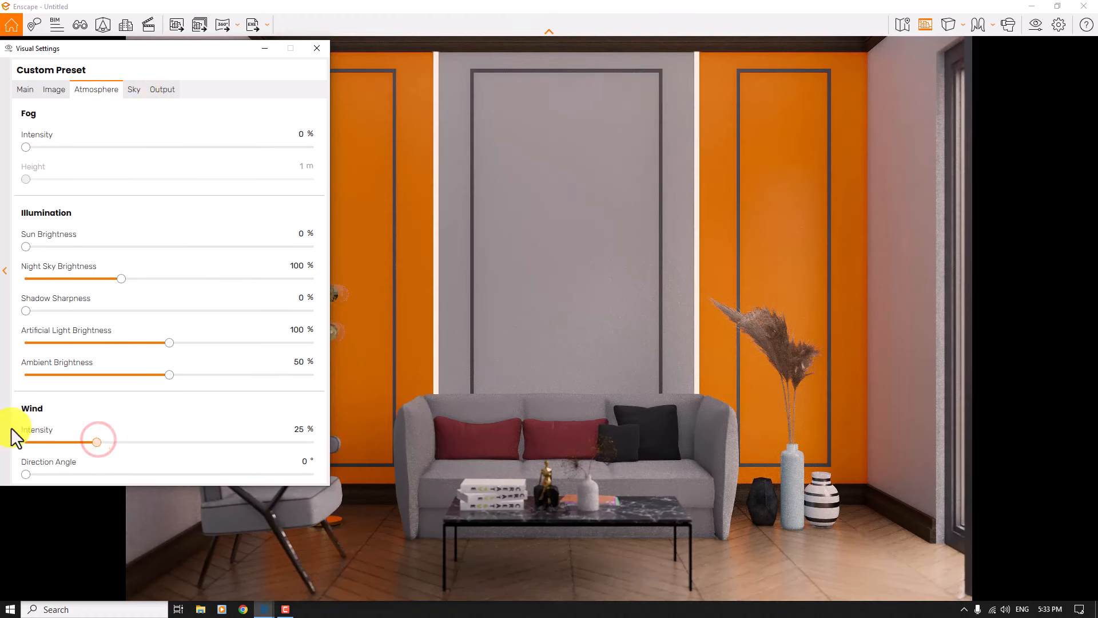
pyautogui.click(325, 47)
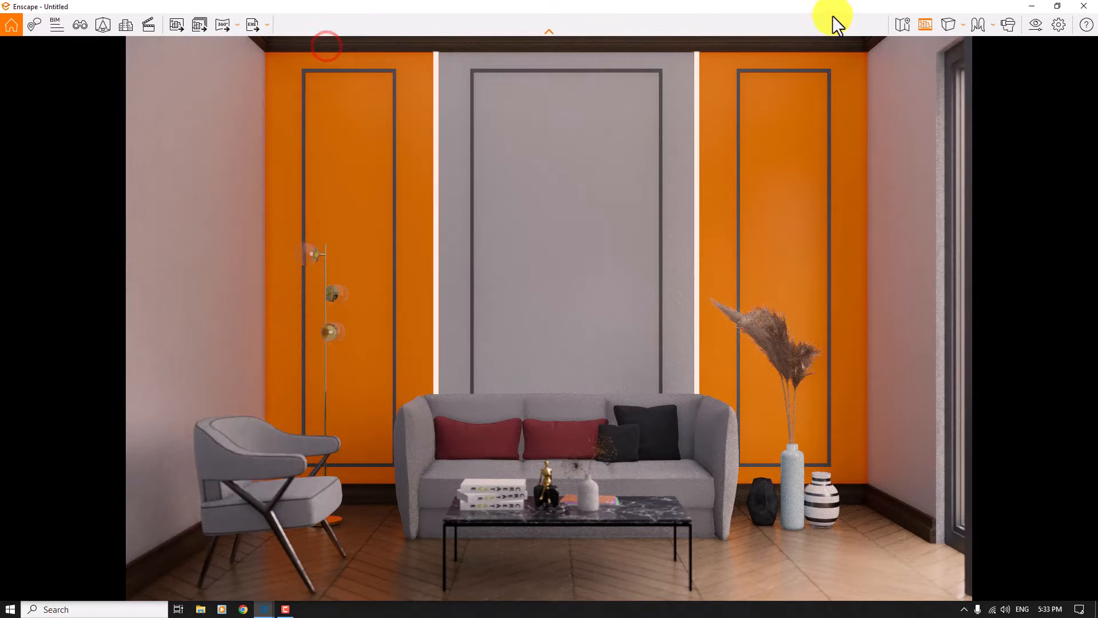
# Step: Close the Enscape render window and switch to a maximized SketchUp window, closer on the floor lamp
pyautogui.click(1083, 6)
pyautogui.click(508, 9)
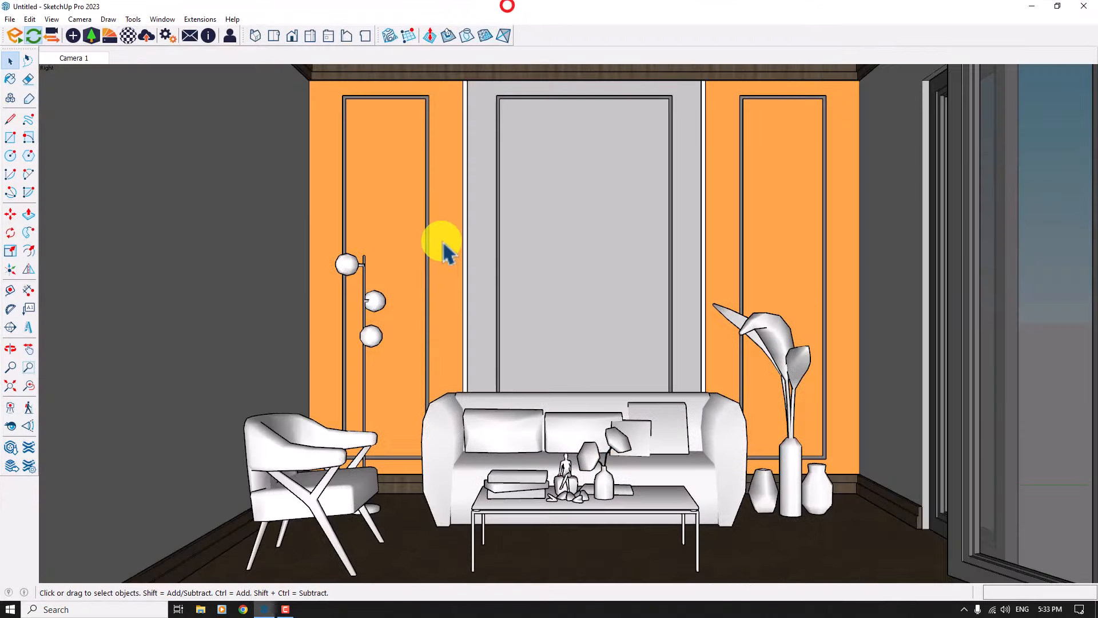
pyautogui.scroll(3, 446, 251)
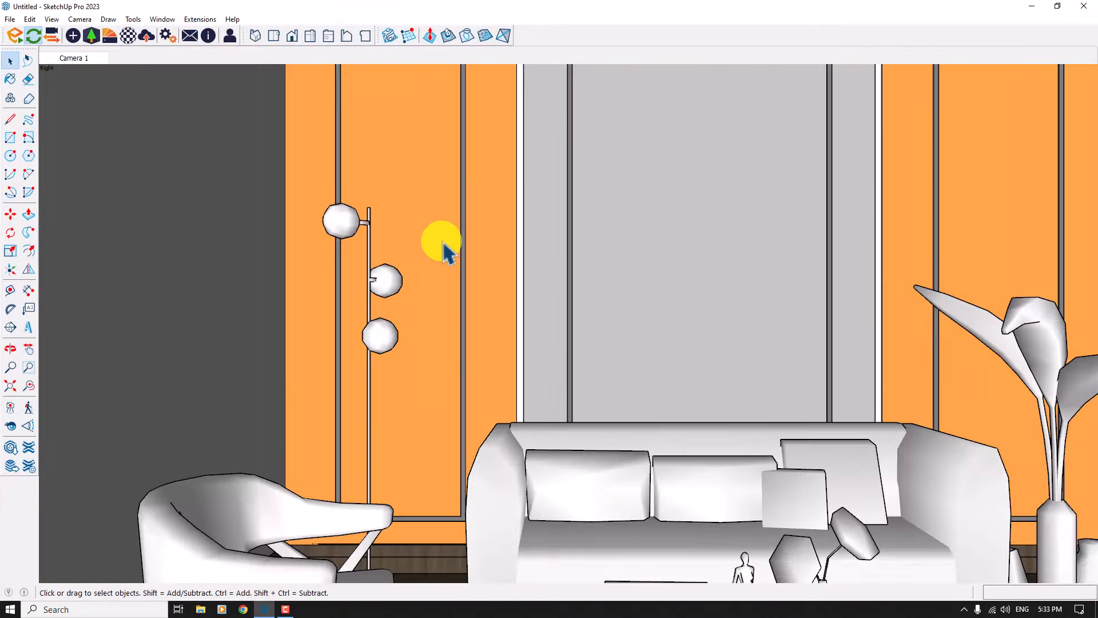
# Step: Place an Enscape sphere light on the wall beside the floor lamp
pyautogui.moveTo(443, 245); pyautogui.dragTo(441, 238, button='middle')
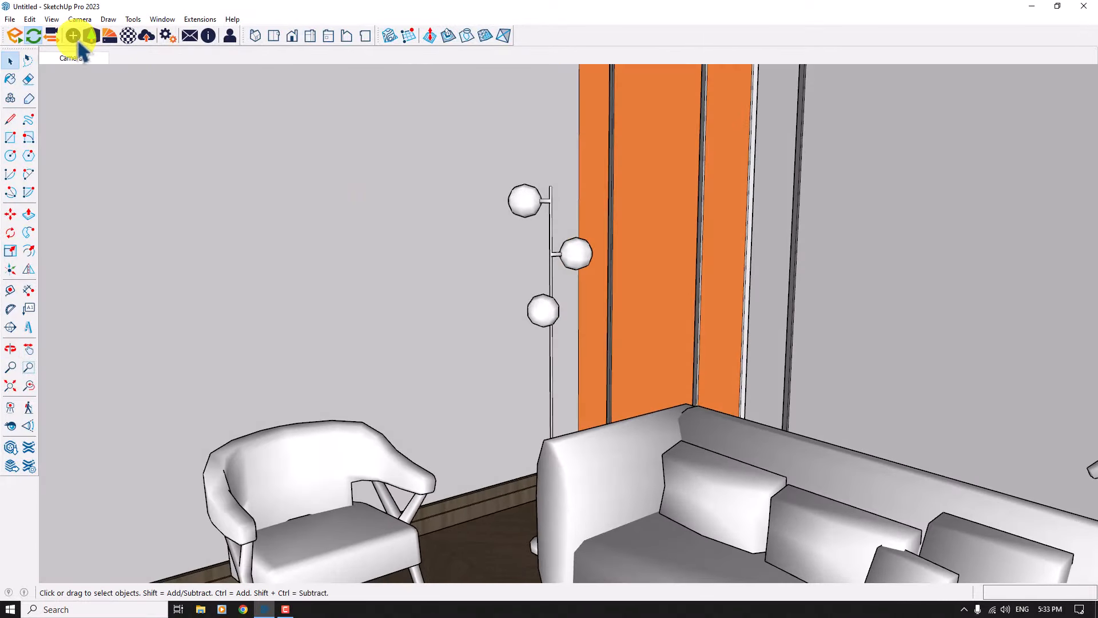
pyautogui.click(75, 37)
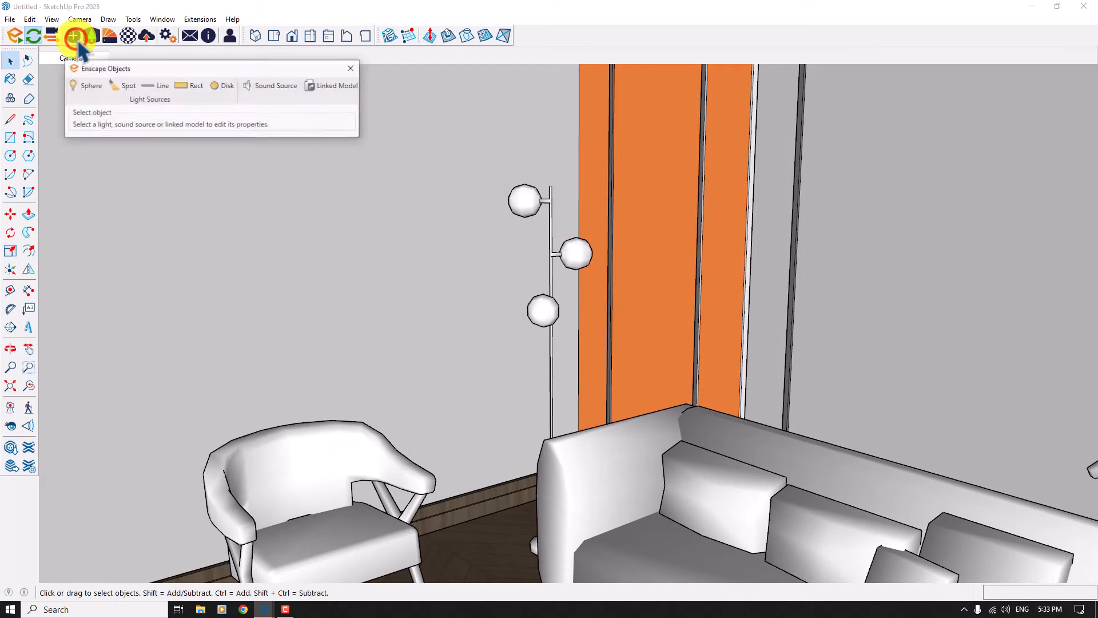
pyautogui.click(94, 85)
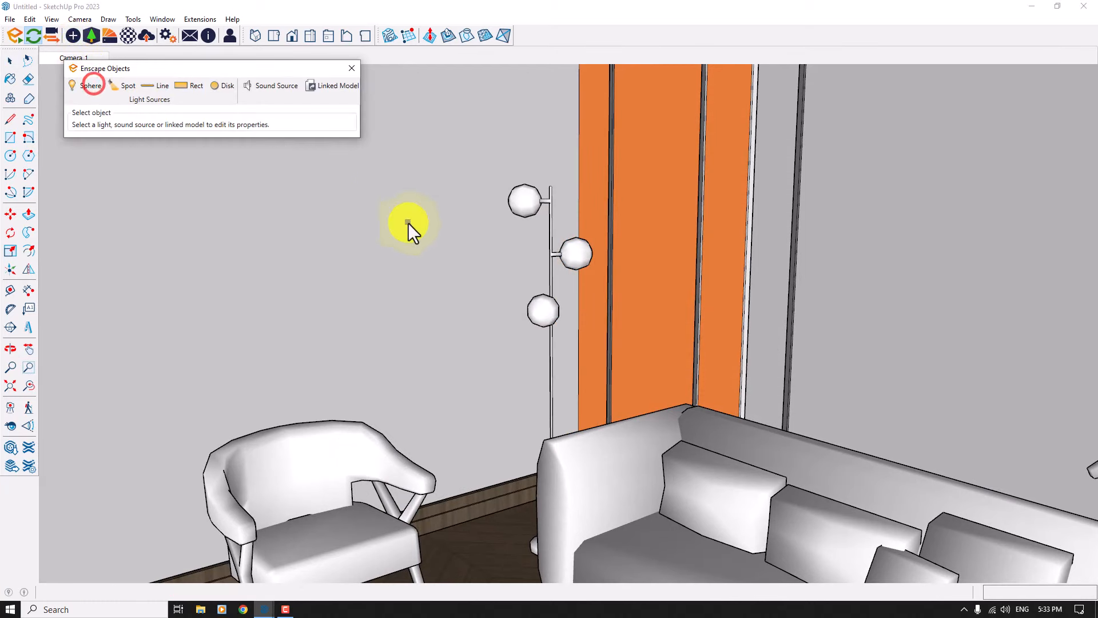
pyautogui.click(406, 239)
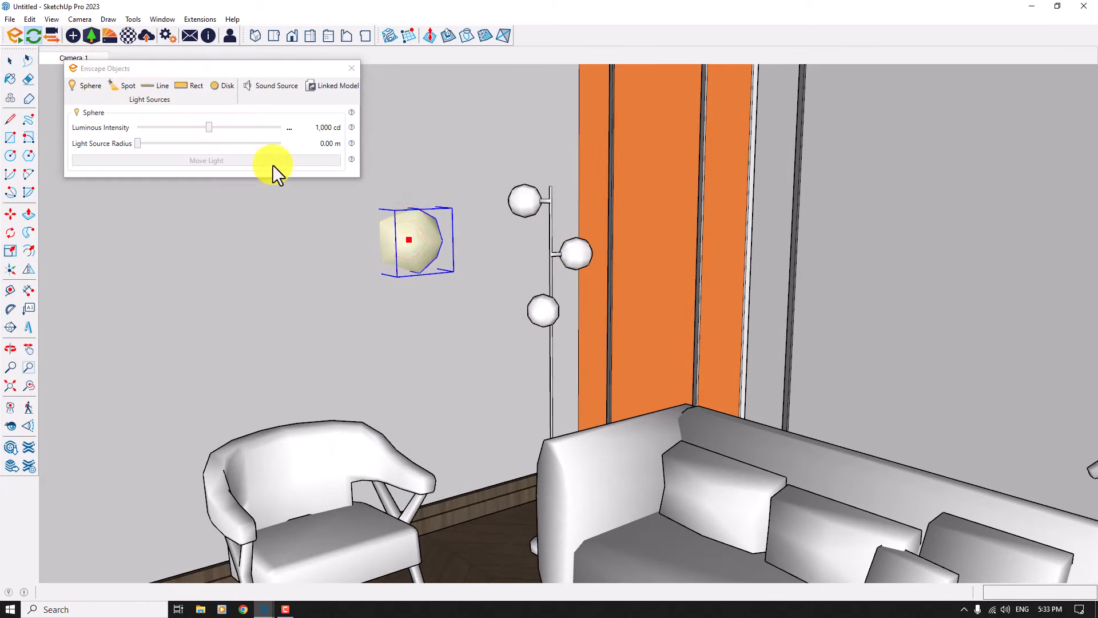
# Step: Set the sphere light's luminous intensity to 10 cd and close the Enscape Objects window
pyautogui.moveTo(209, 129); pyautogui.dragTo(165, 128)
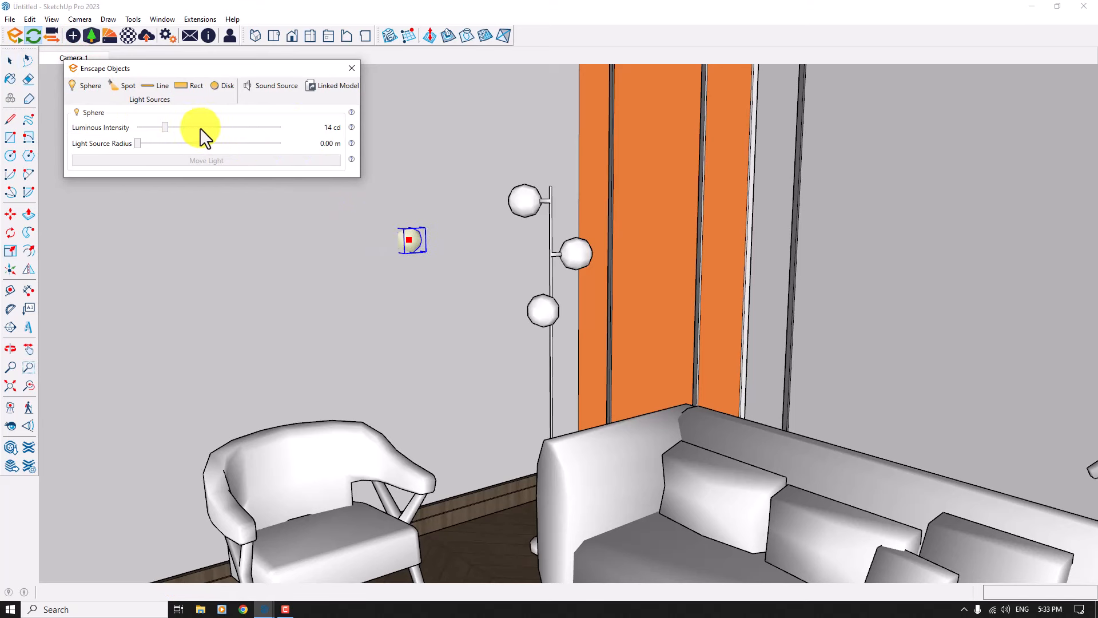
pyautogui.rightClick(291, 126)
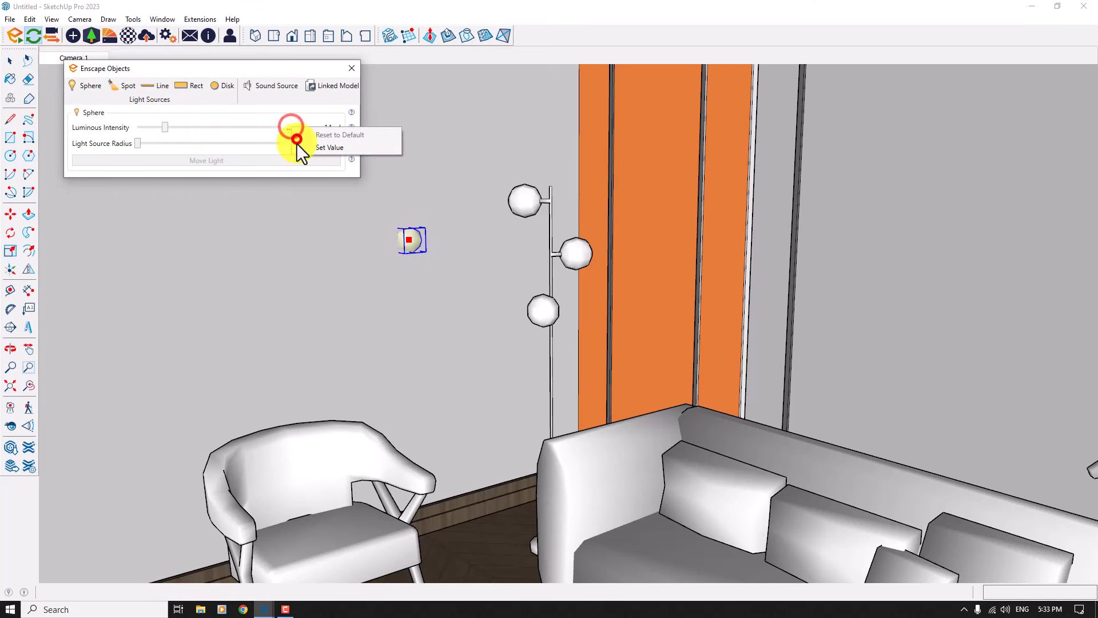
pyautogui.click(298, 147)
pyautogui.write('10')
pyautogui.press('Return')
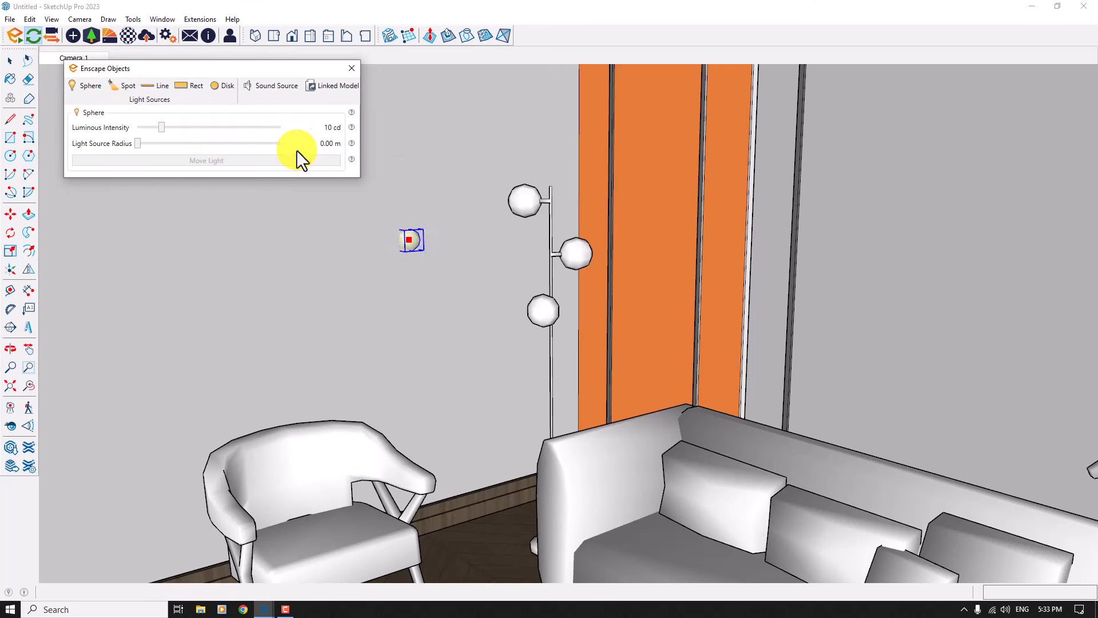
pyautogui.click(352, 68)
# Step: Move the sphere light about 0.54 m into the floor lamp's uppermost globe
pyautogui.click(11, 214)
pyautogui.scroll(5, 412, 246)
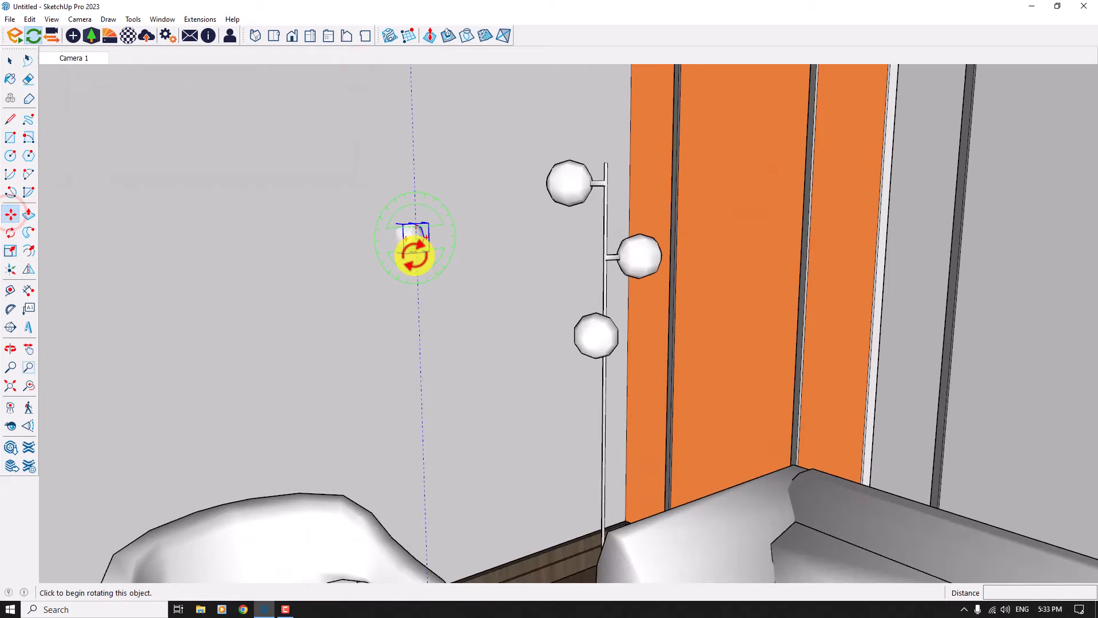
pyautogui.click(414, 251)
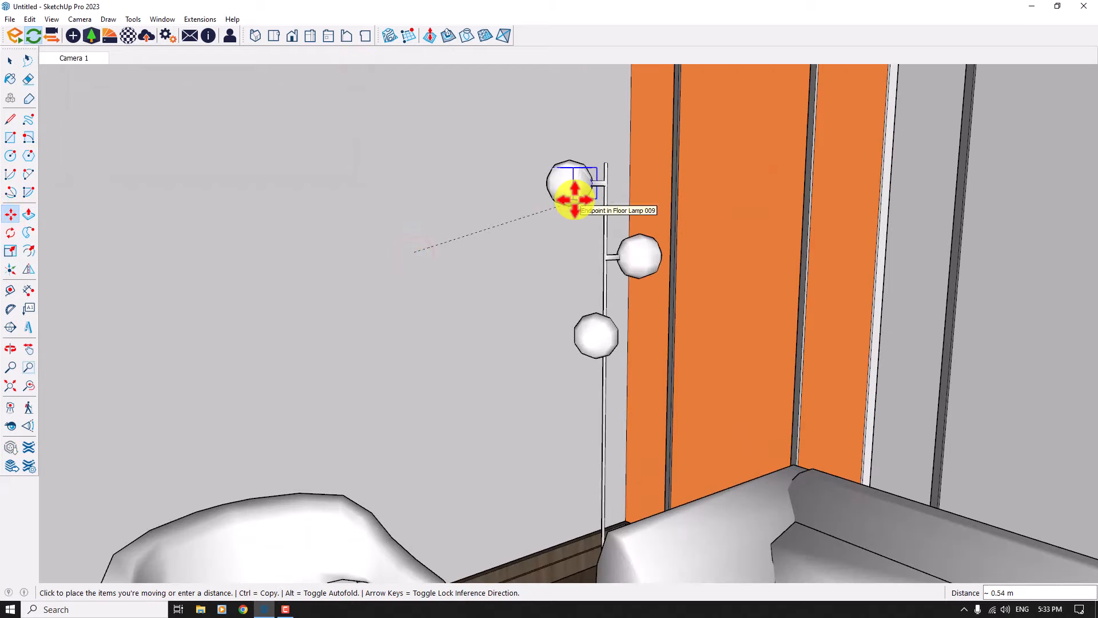
pyautogui.click(575, 199)
# Step: Copy the sphere light from the uppermost globe into the floor lamp's middle and lowest globes
pyautogui.scroll(-1, 574, 199)
pyautogui.moveTo(575, 200); pyautogui.dragTo(573, 198, button='middle')
pyautogui.scroll(5, 573, 198)
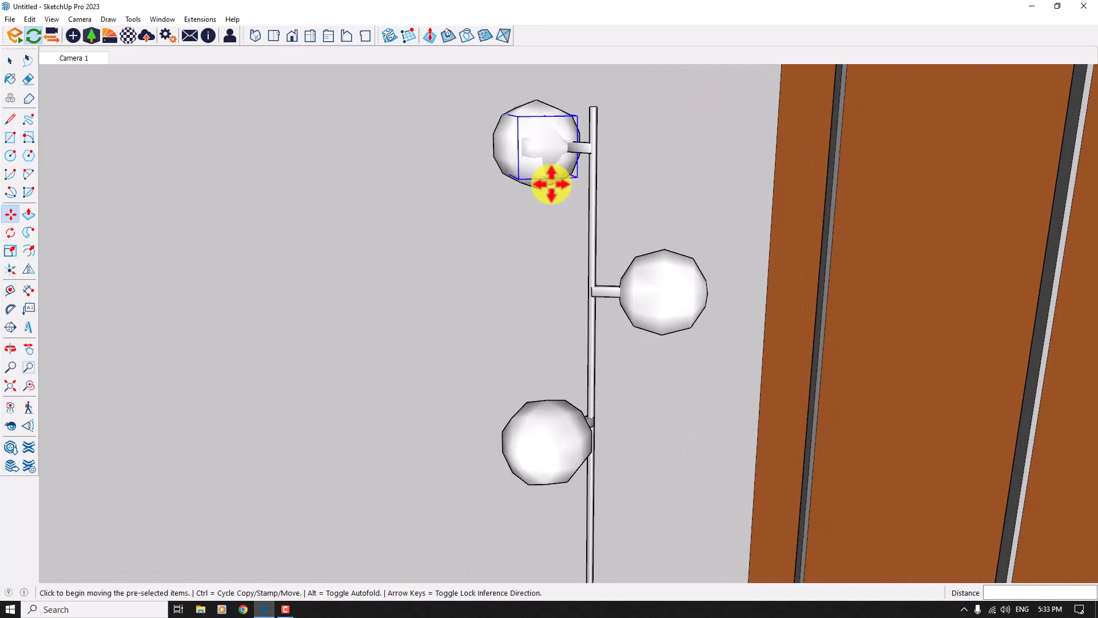
pyautogui.press('ctrl')
pyautogui.click(545, 176)
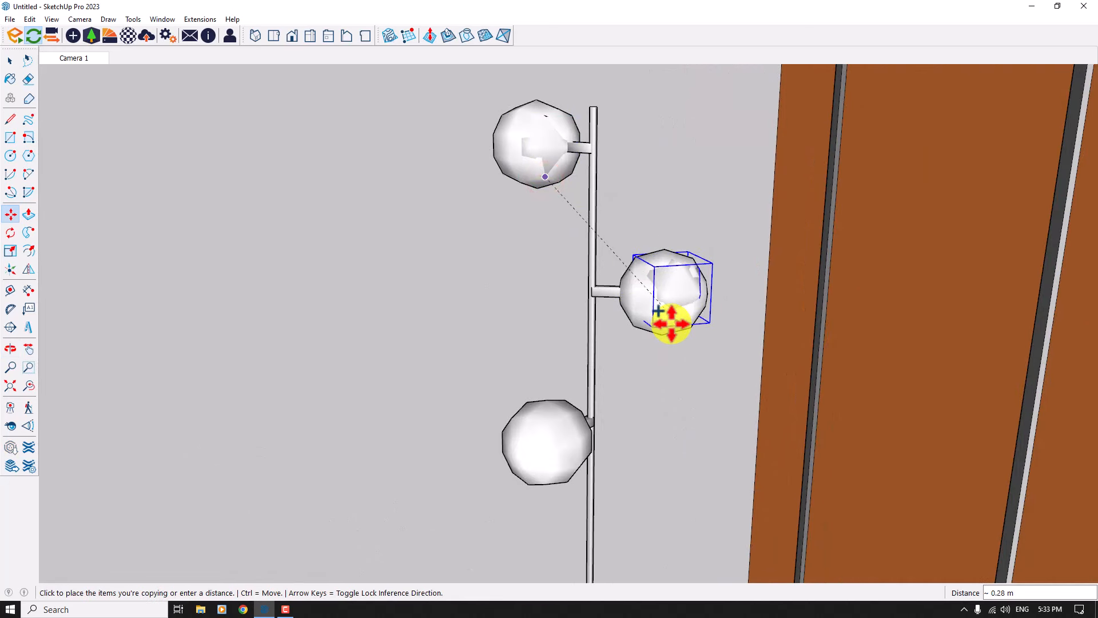
pyautogui.click(670, 323)
pyautogui.click(676, 322)
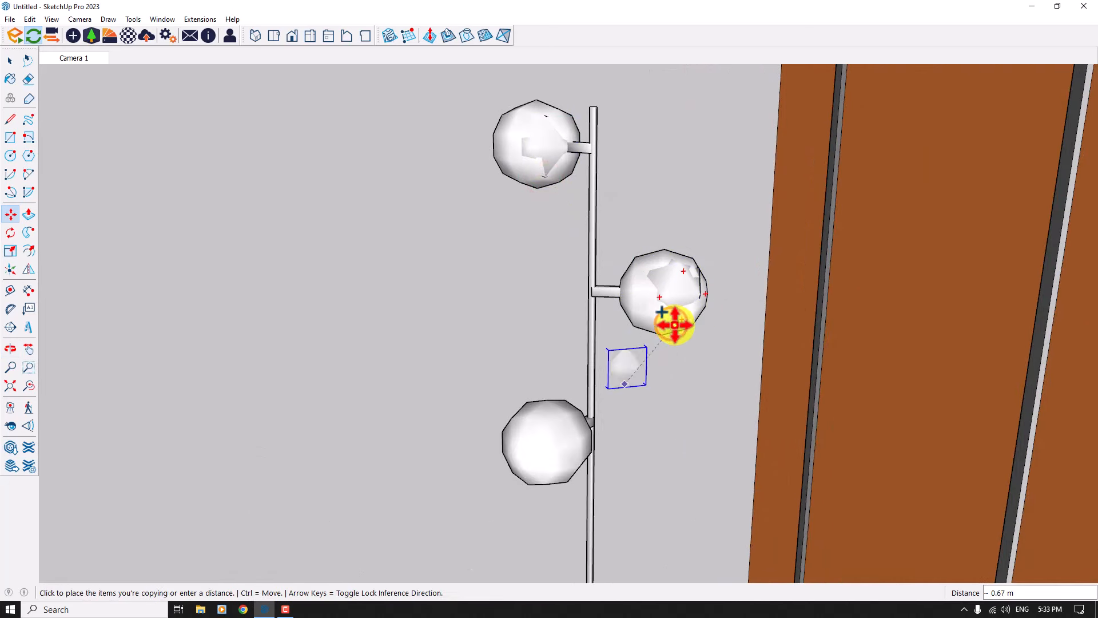
pyautogui.click(553, 479)
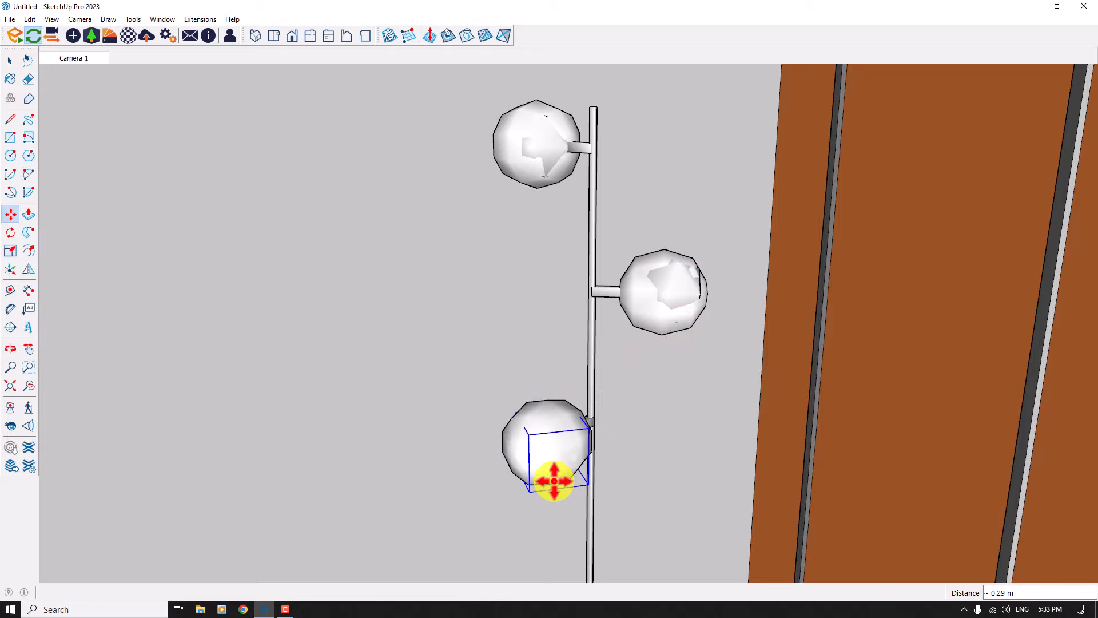
pyautogui.press('space')
pyautogui.scroll(-4, 555, 483)
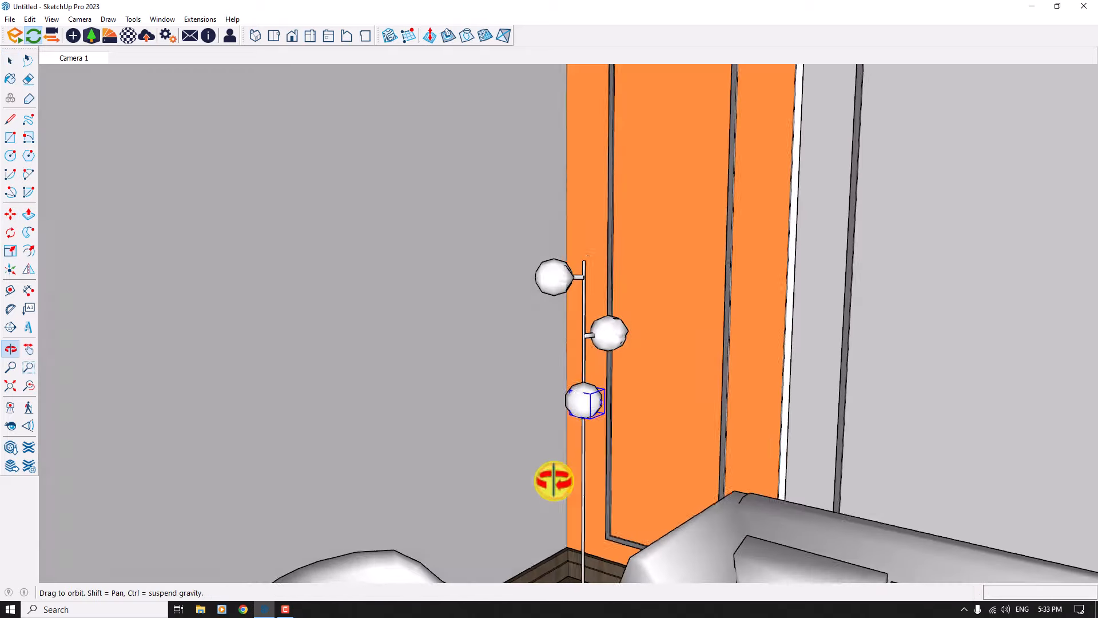
# Step: Clear the selection and return to the saved Camera 1 scene
pyautogui.click(583, 299)
pyautogui.hotkey('ctrl', 't')
pyautogui.scroll(-2, 583, 299)
pyautogui.moveTo(583, 299); pyautogui.dragTo(583, 299, button='middle')
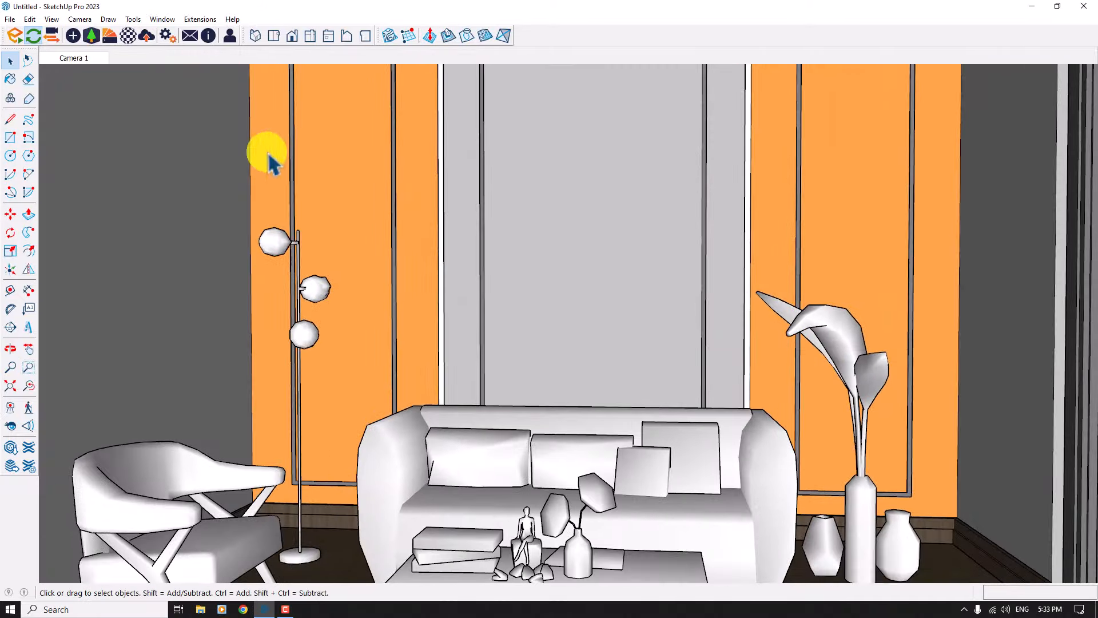
pyautogui.click(74, 57)
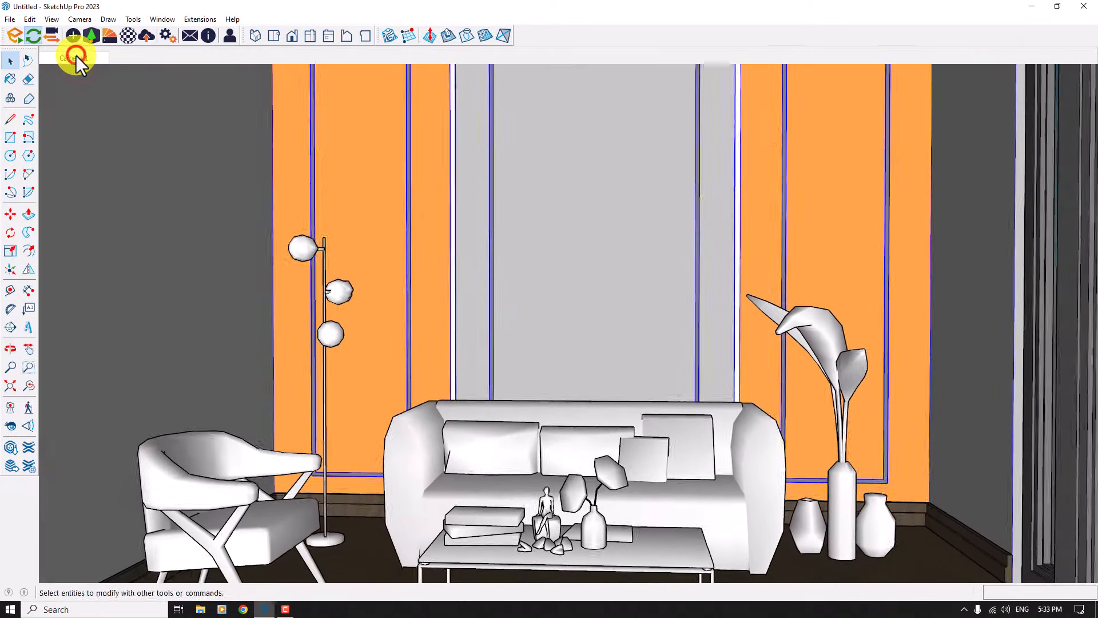
pyautogui.click(529, 257)
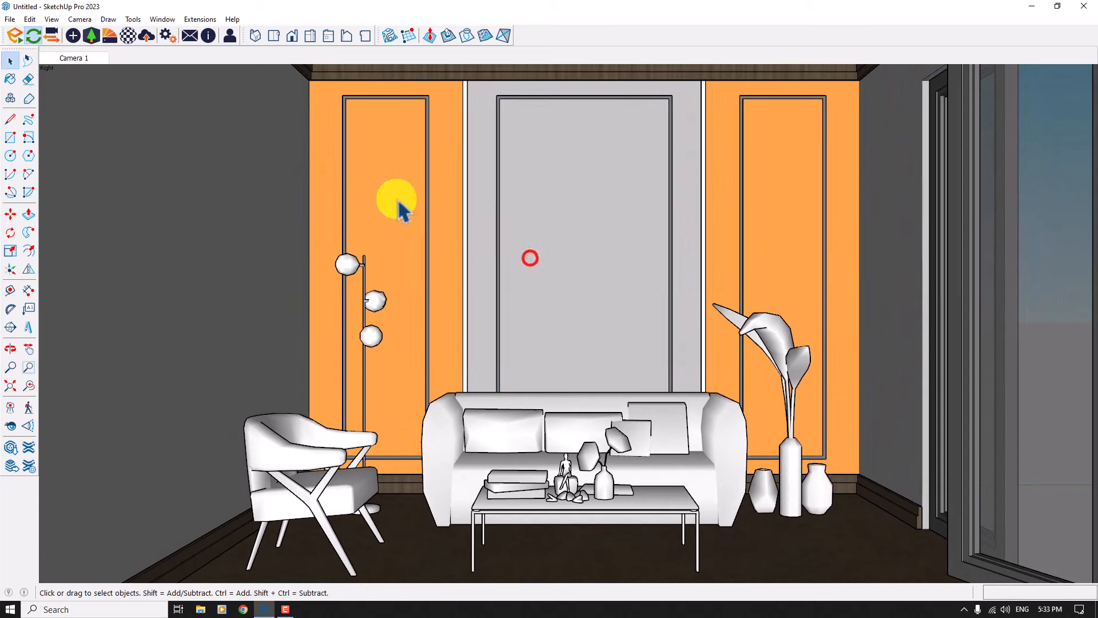
# Step: Start Enscape and bring its render window to the front once the scene has loaded
pyautogui.click(16, 34)
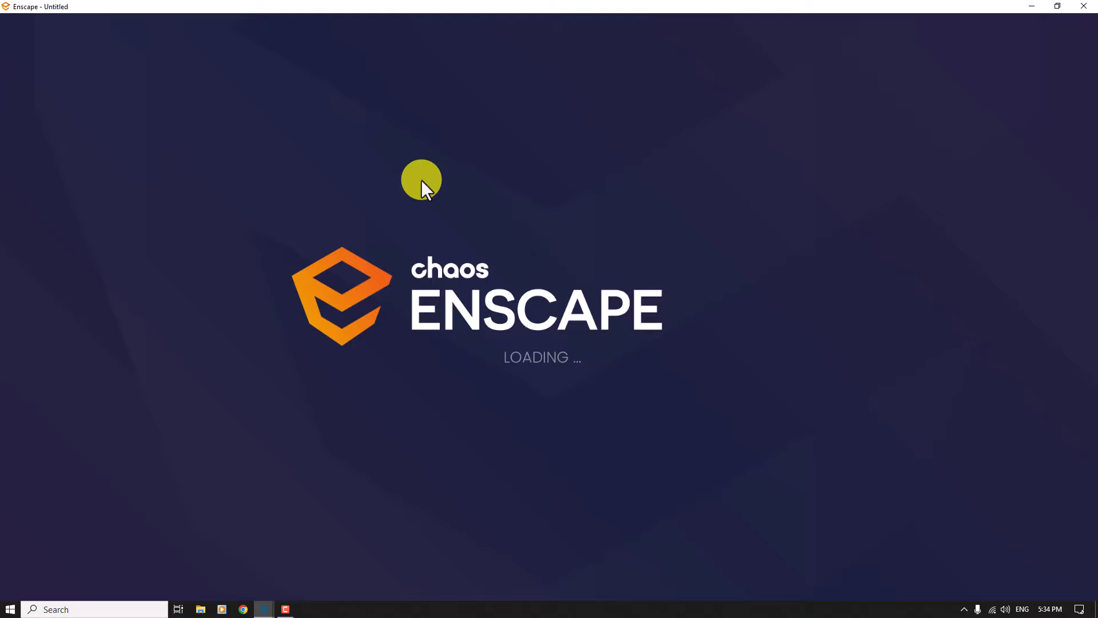
pyautogui.moveTo(261, 607)
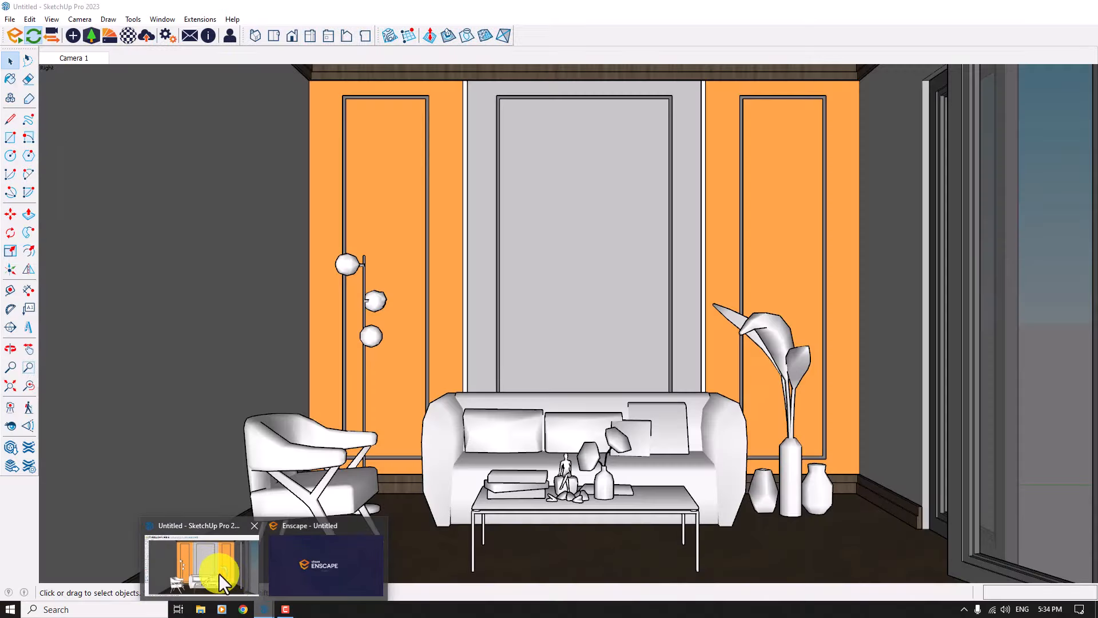
pyautogui.click(214, 569)
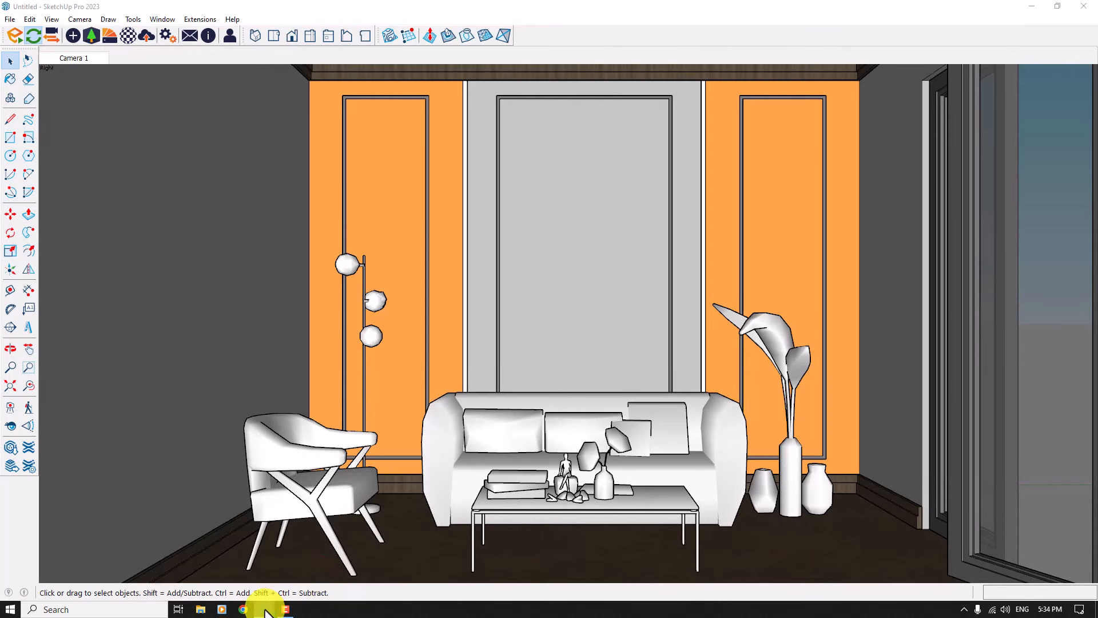
pyautogui.moveTo(264, 610)
pyautogui.click(302, 566)
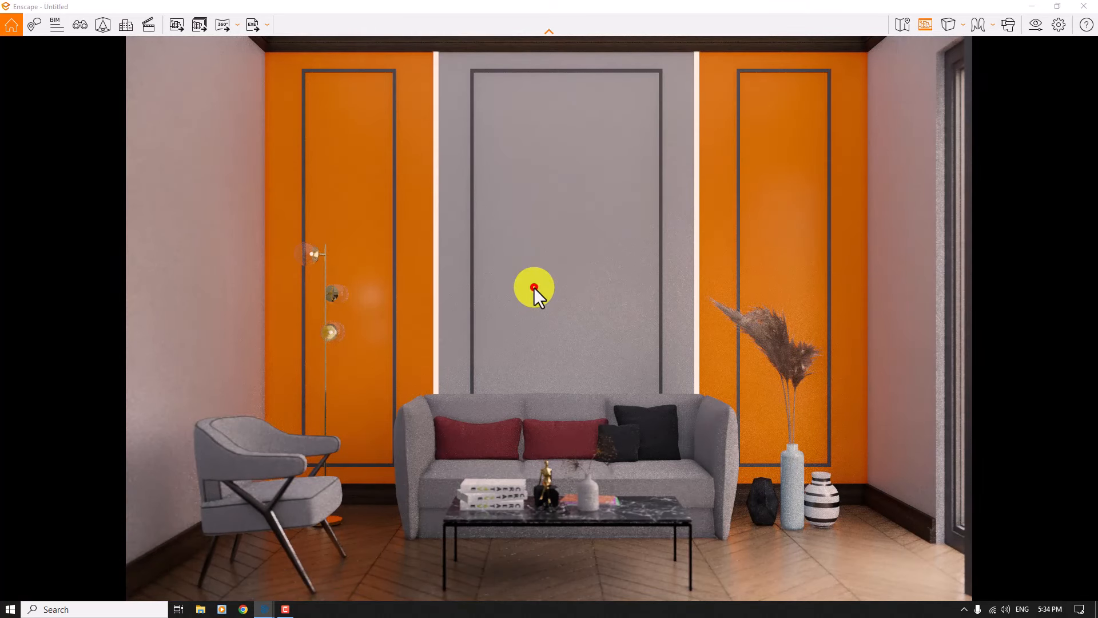
# Step: Load the saved Camera 1 view in Enscape's View Management and close that pane
pyautogui.click(534, 287)
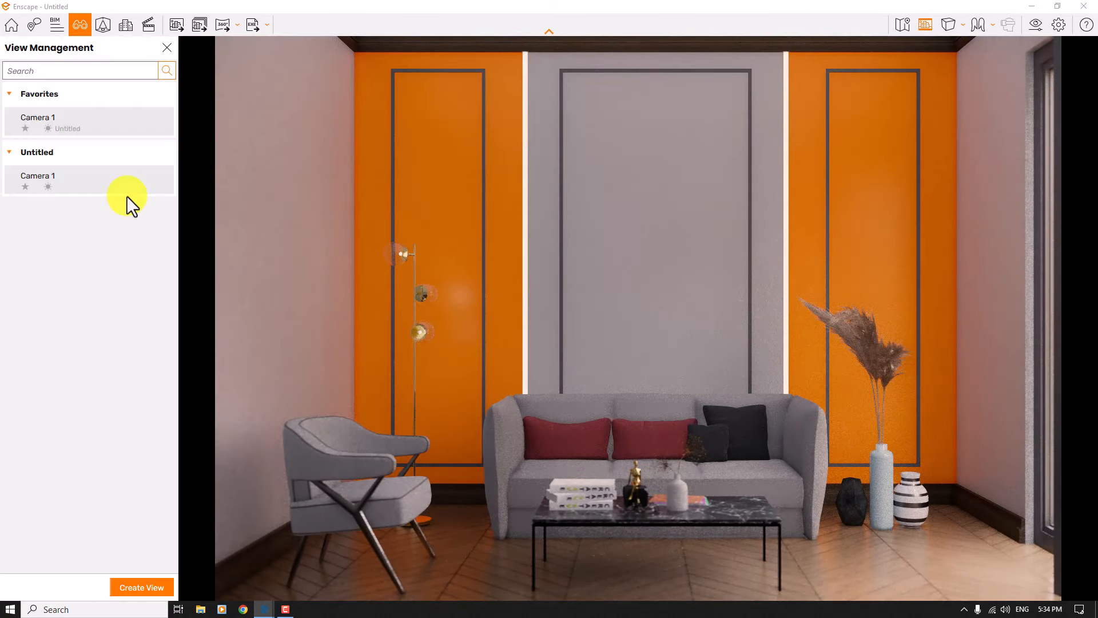
pyautogui.click(52, 171)
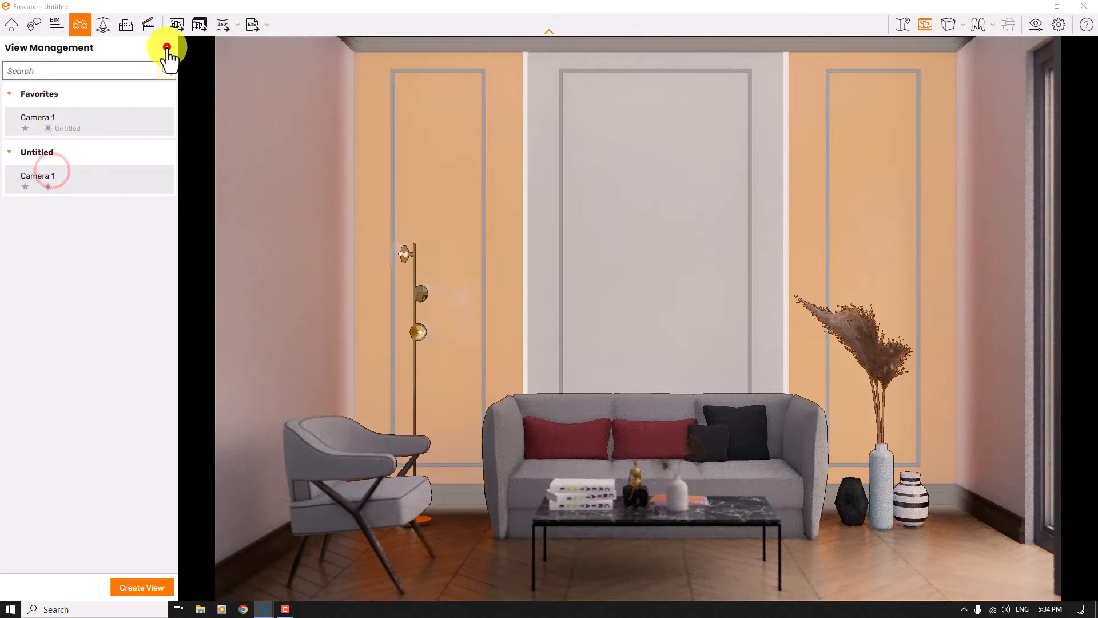
pyautogui.click(166, 48)
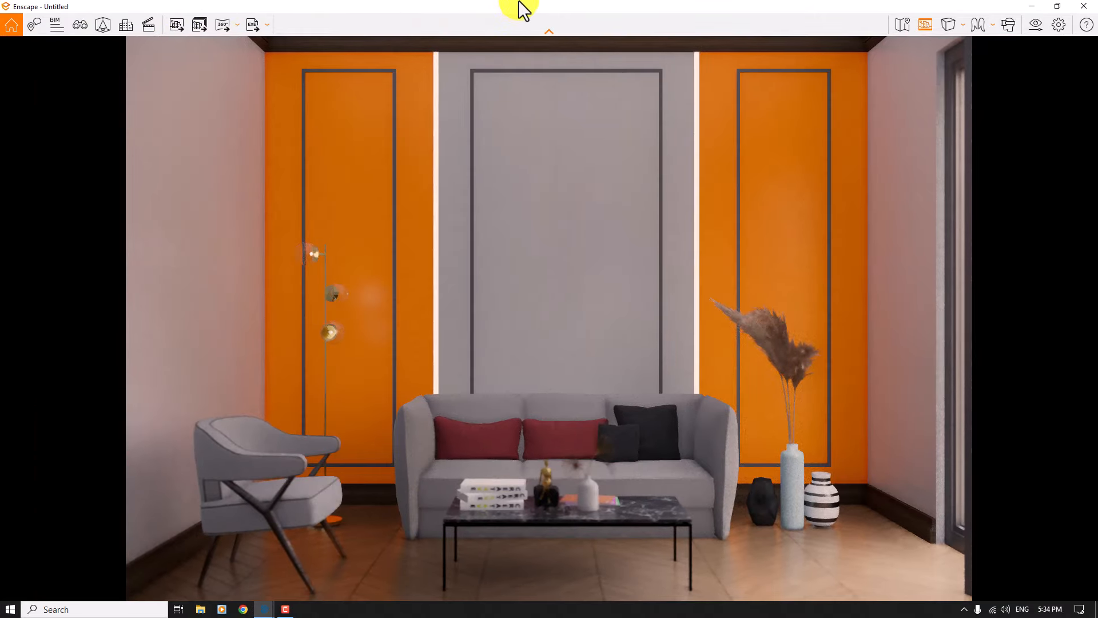
# Step: Arrange the Enscape render and SketchUp windows side by side, each filling half the screen
pyautogui.moveTo(518, 4)
pyautogui.mouseDown()
pyautogui.moveTo(1030, 147)
pyautogui.moveTo(1094, 208)
pyautogui.mouseUp()
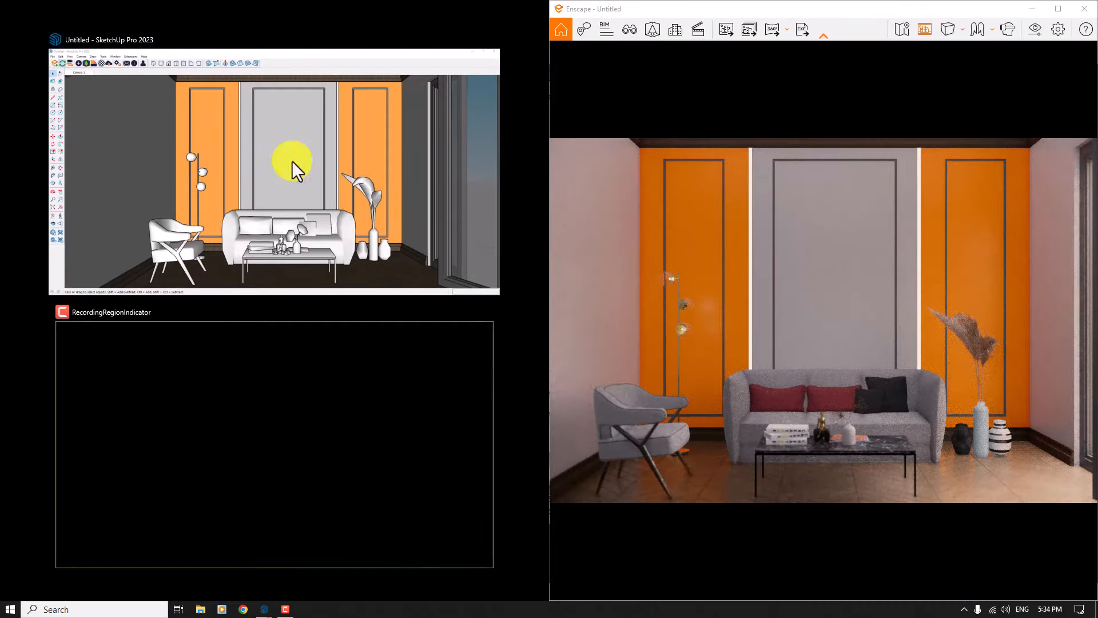
pyautogui.click(246, 158)
pyautogui.scroll(10, 247, 166)
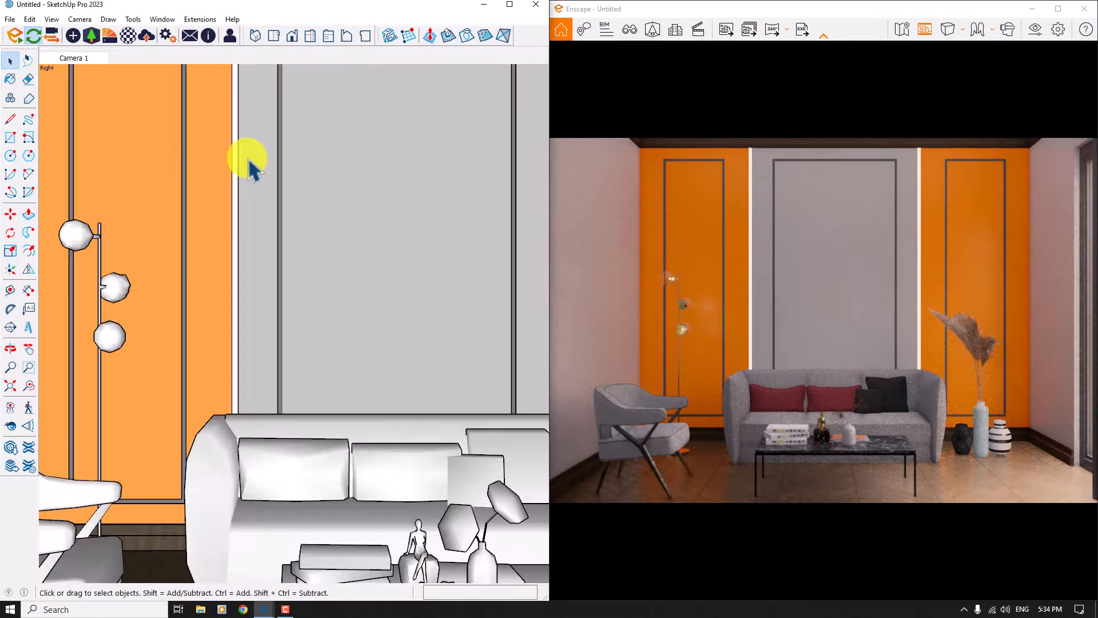
pyautogui.scroll(-3, 248, 167)
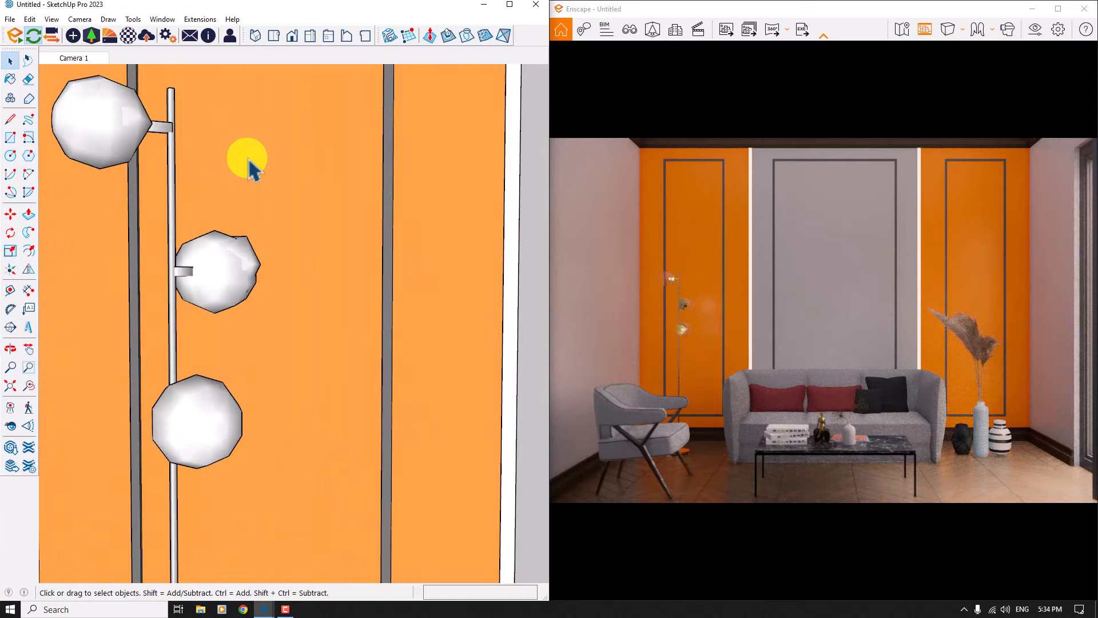
# Step: In Visual Settings, set the rendering quality to Ultra and turn on Auto Exposure with exposure at 55%
pyautogui.click(1035, 29)
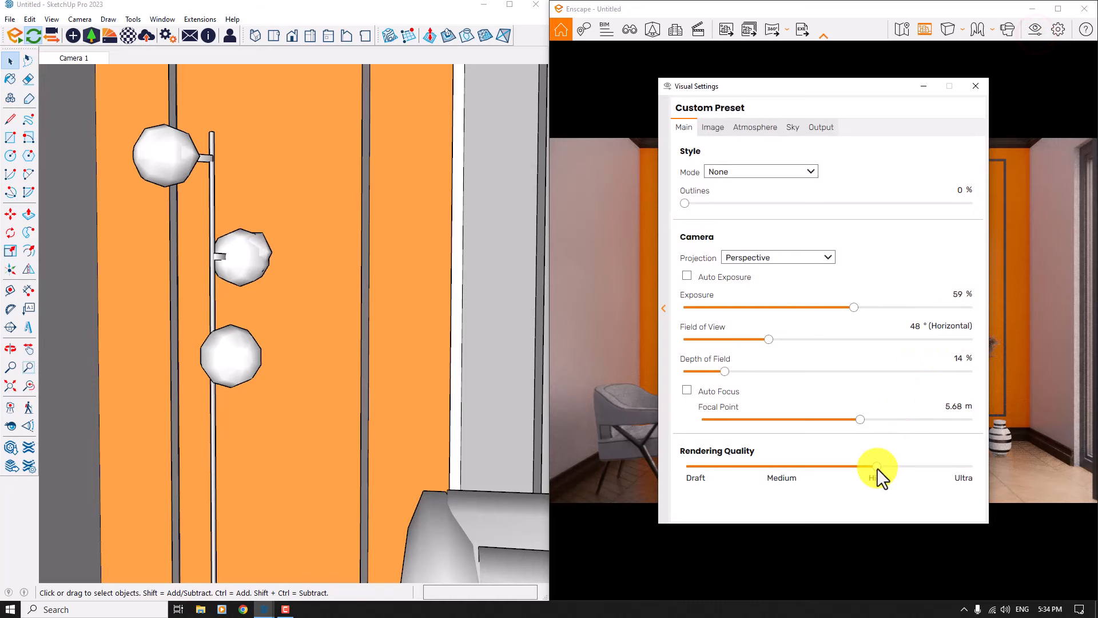
pyautogui.moveTo(876, 467); pyautogui.dragTo(1031, 468)
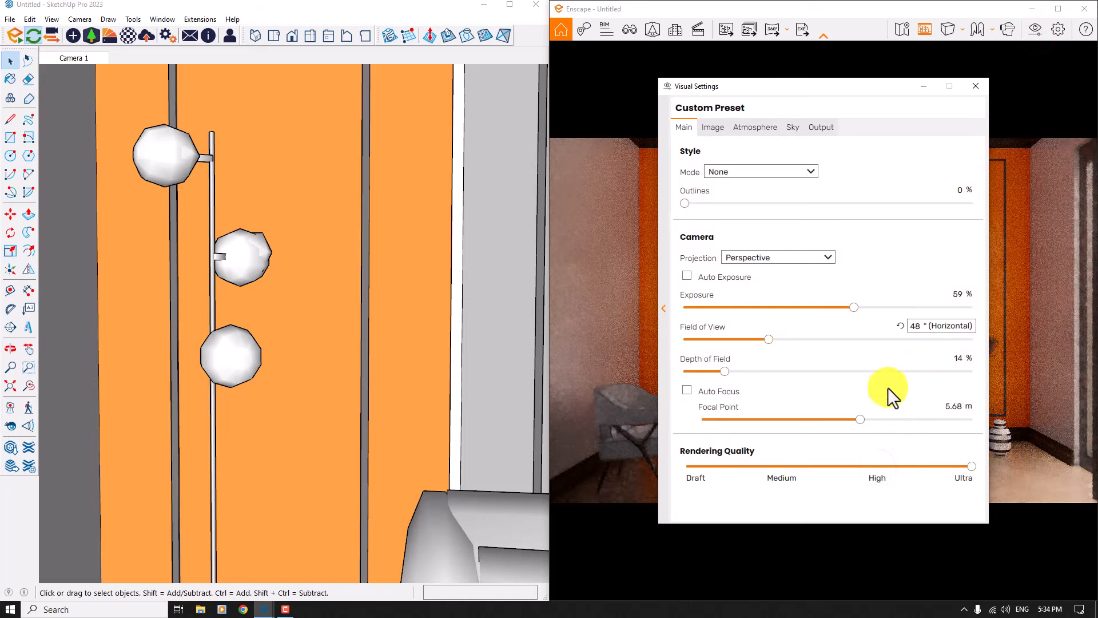
pyautogui.click(688, 277)
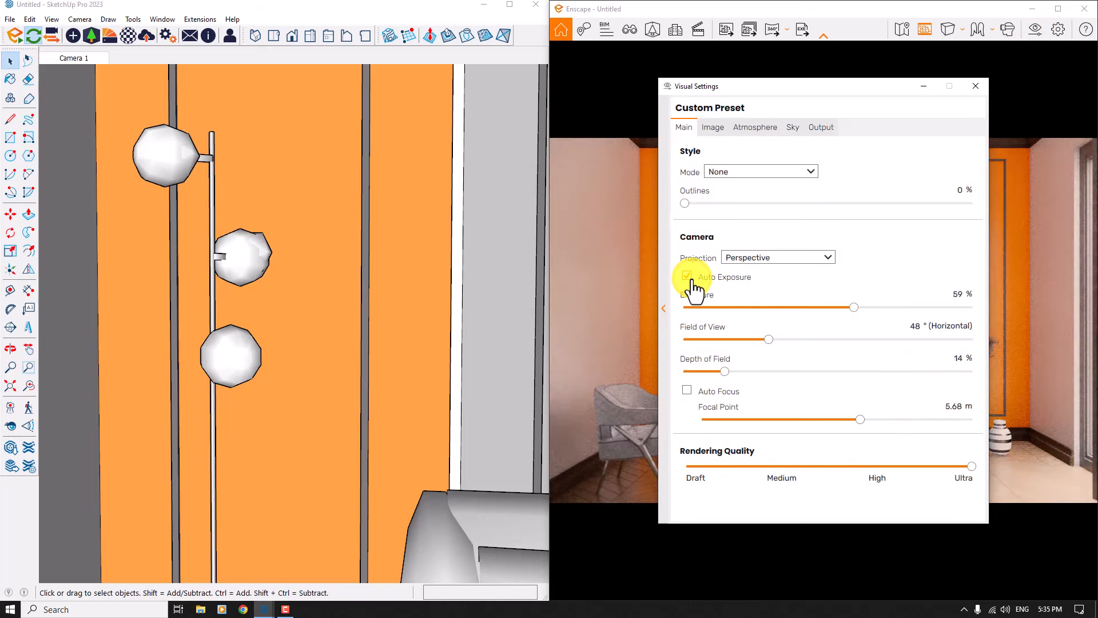
pyautogui.moveTo(853, 86)
pyautogui.mouseDown()
pyautogui.moveTo(574, 90)
pyautogui.moveTo(414, 117)
pyautogui.moveTo(555, 71)
pyautogui.mouseUp()
pyautogui.doubleClick(644, 284)
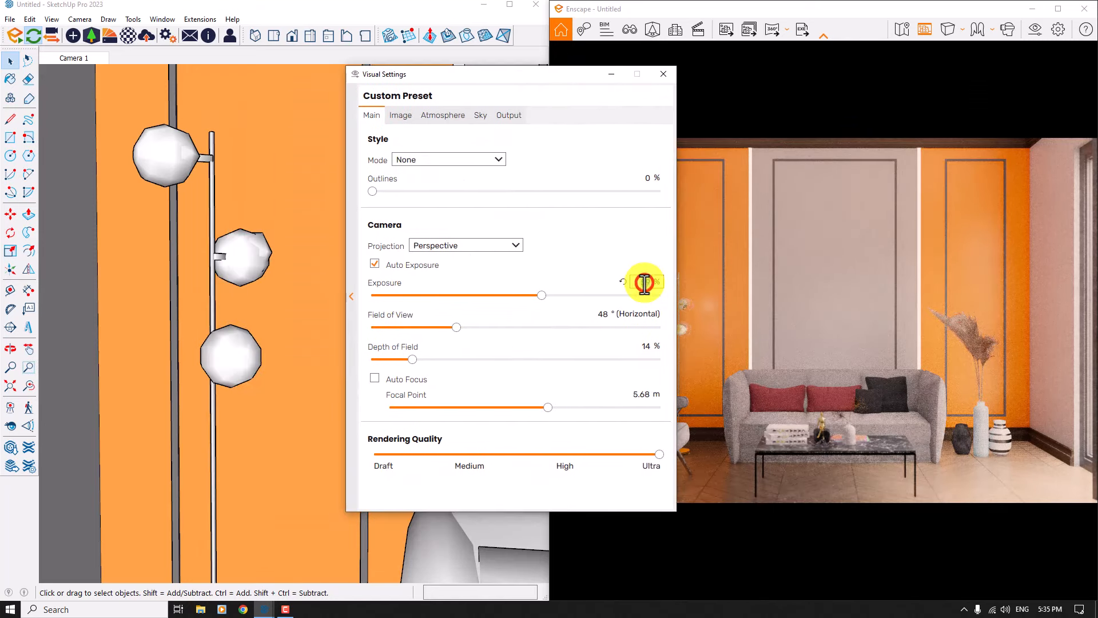
pyautogui.write('55')
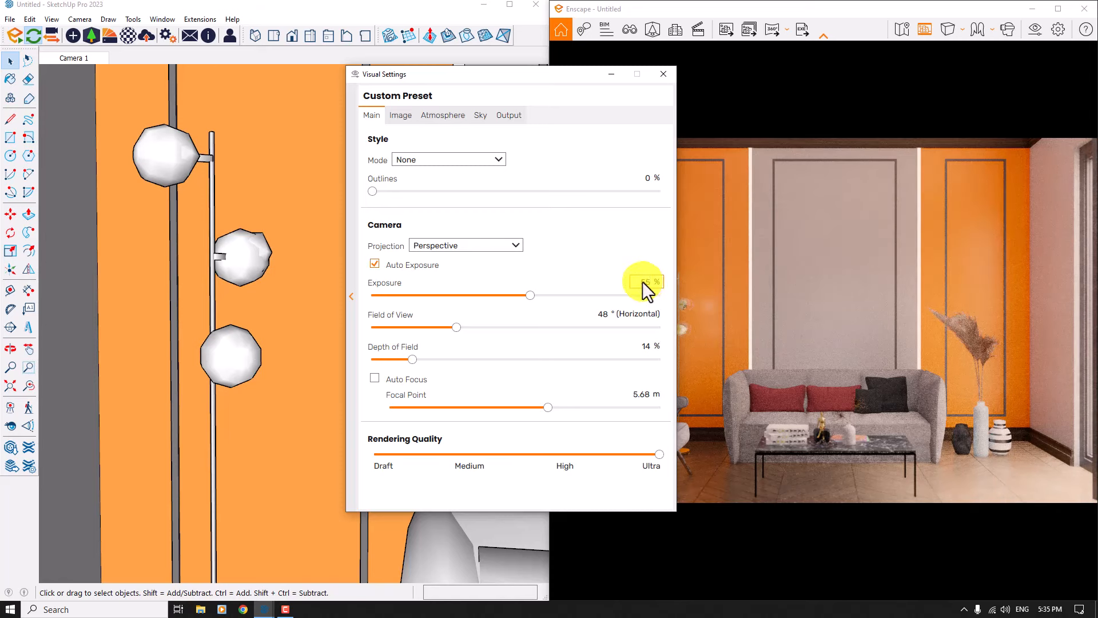
# Step: Review the image, atmosphere and sky parameters of the custom preset in Visual Settings, then close the settings
pyautogui.click(404, 116)
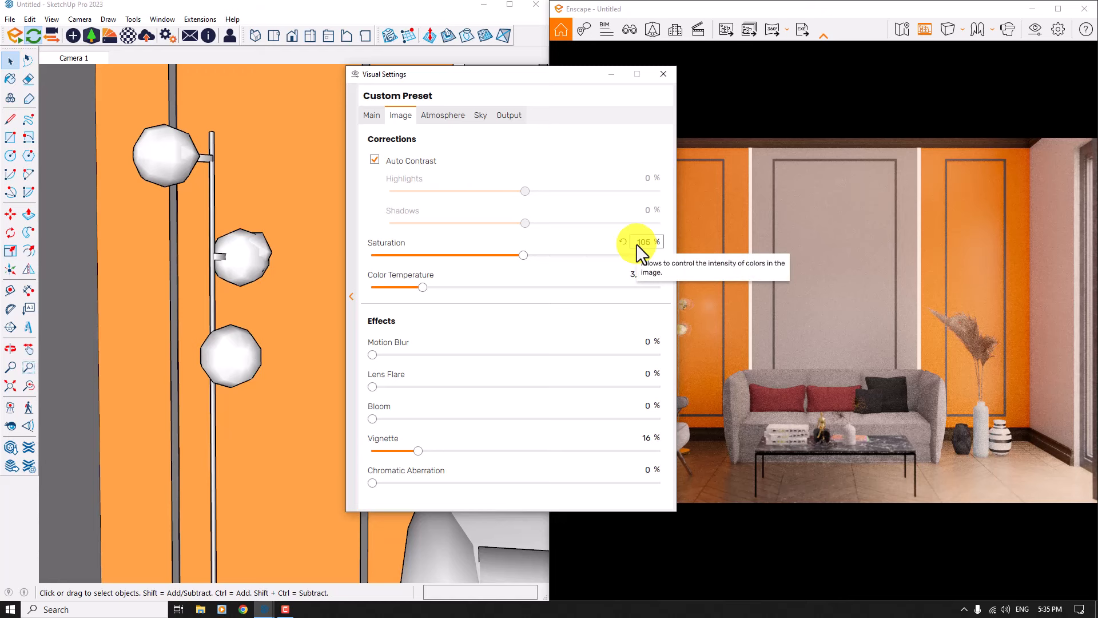
pyautogui.click(453, 114)
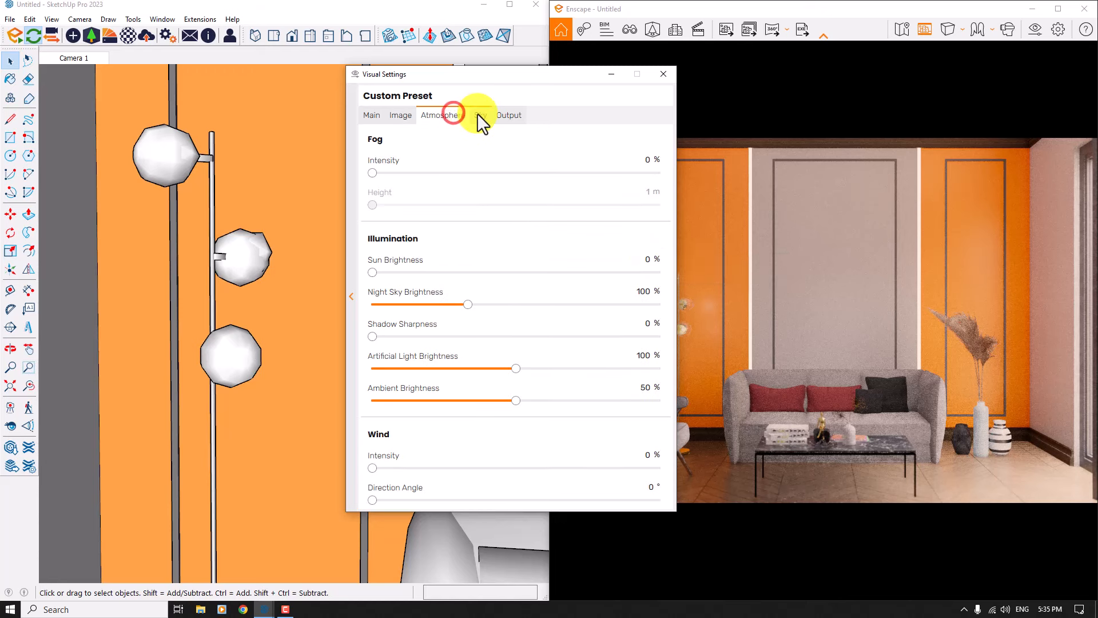
pyautogui.click(478, 114)
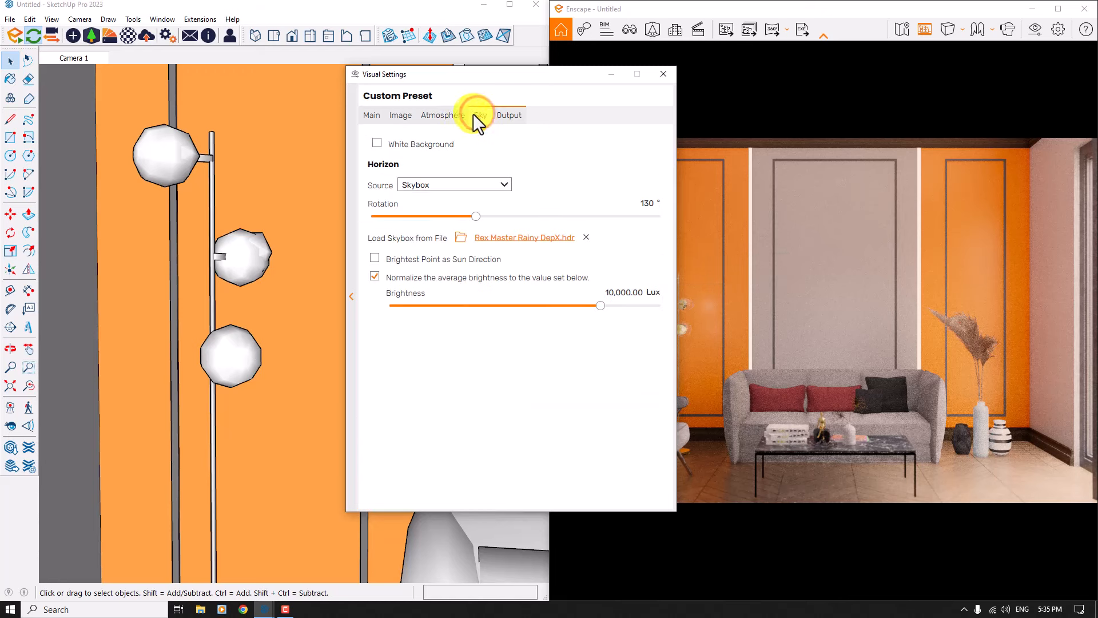
pyautogui.click(373, 115)
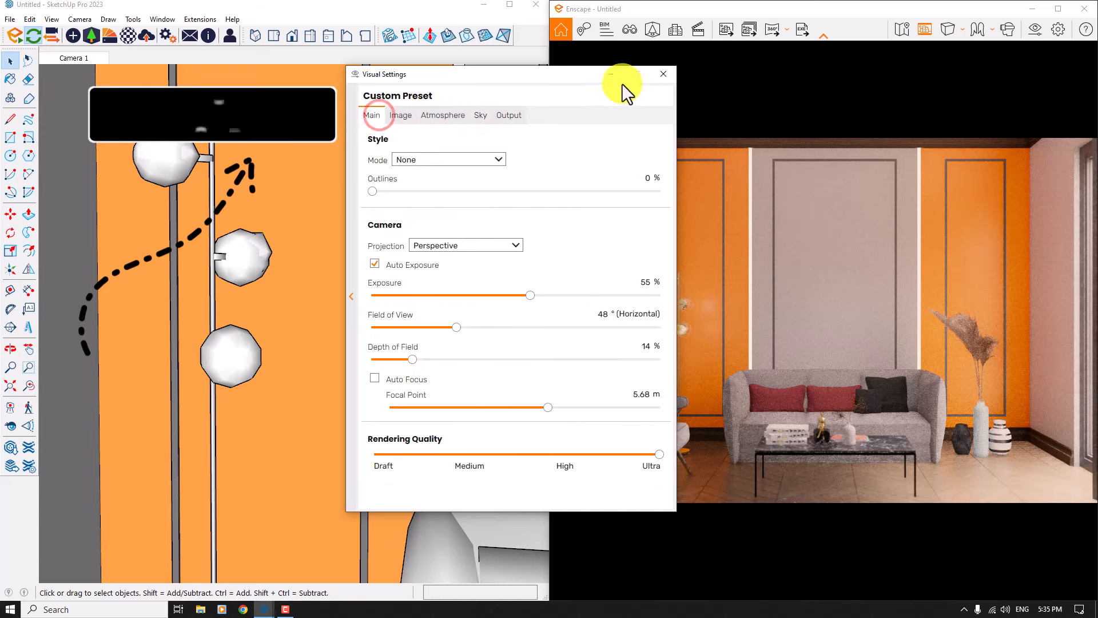
pyautogui.click(663, 73)
# Step: Set the luminous intensity of the floor lamp's middle-globe sphere light to 18 cd and close the Enscape Objects window
pyautogui.scroll(3, 263, 252)
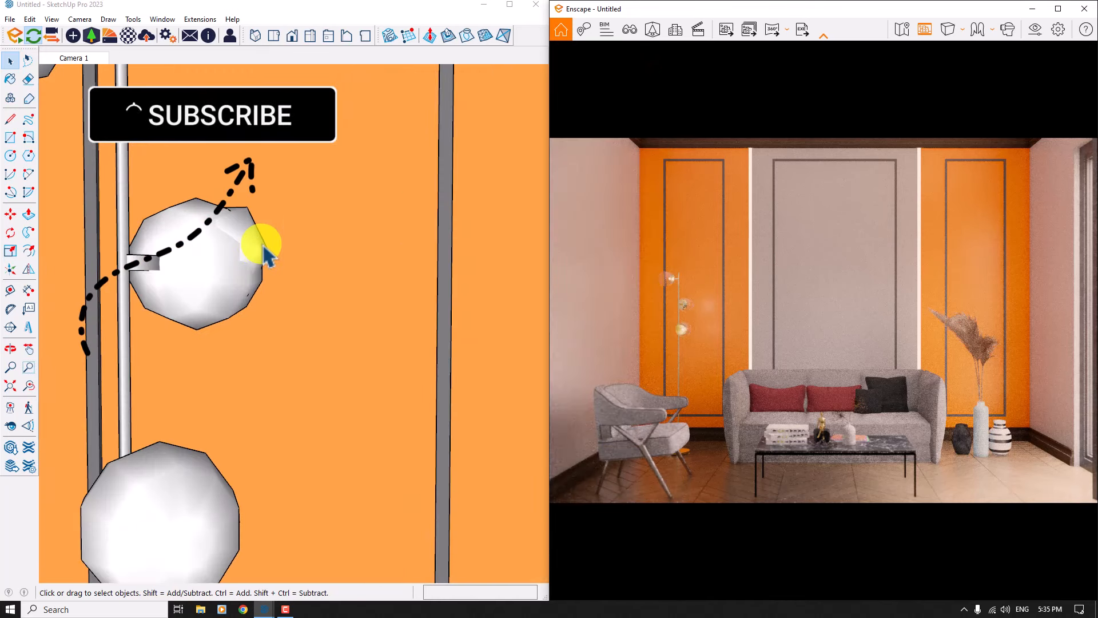
pyautogui.click(260, 245)
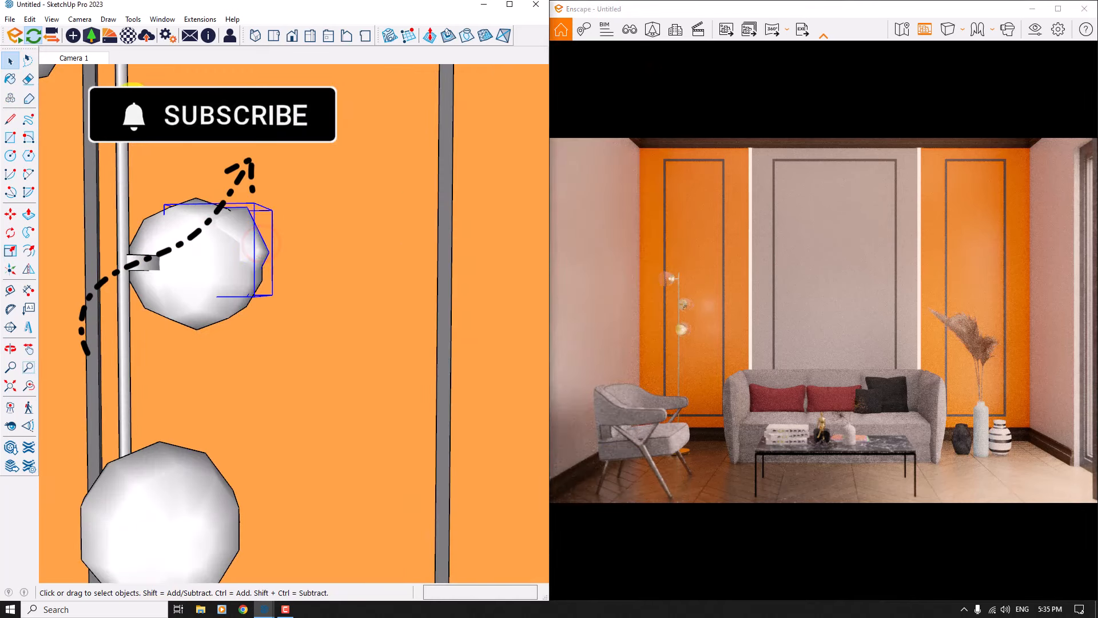
pyautogui.click(71, 36)
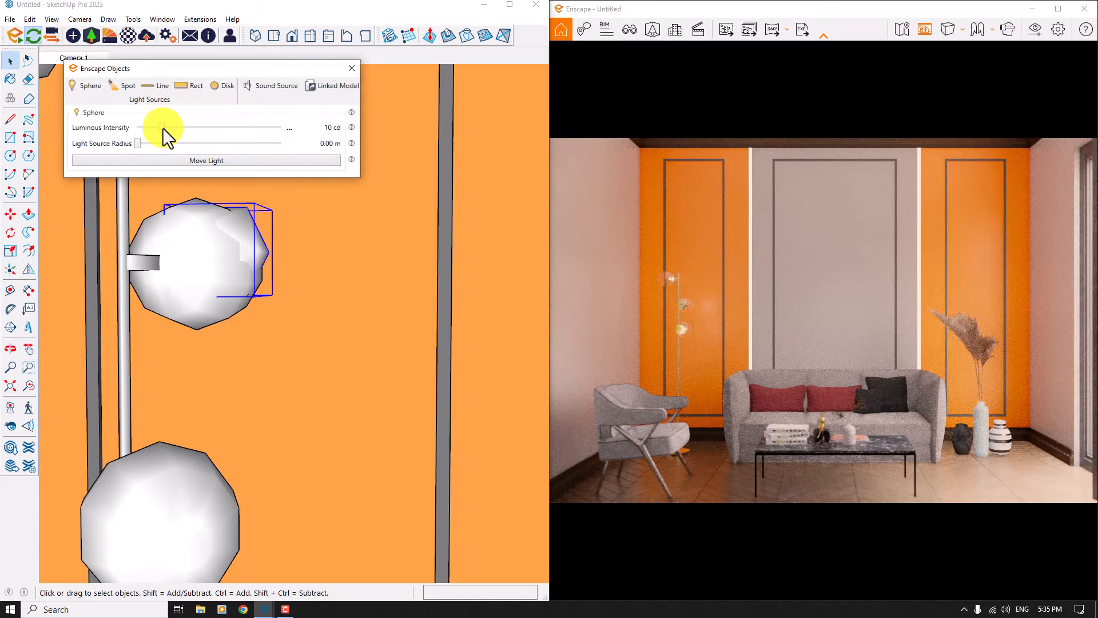
pyautogui.moveTo(163, 128); pyautogui.dragTo(190, 126)
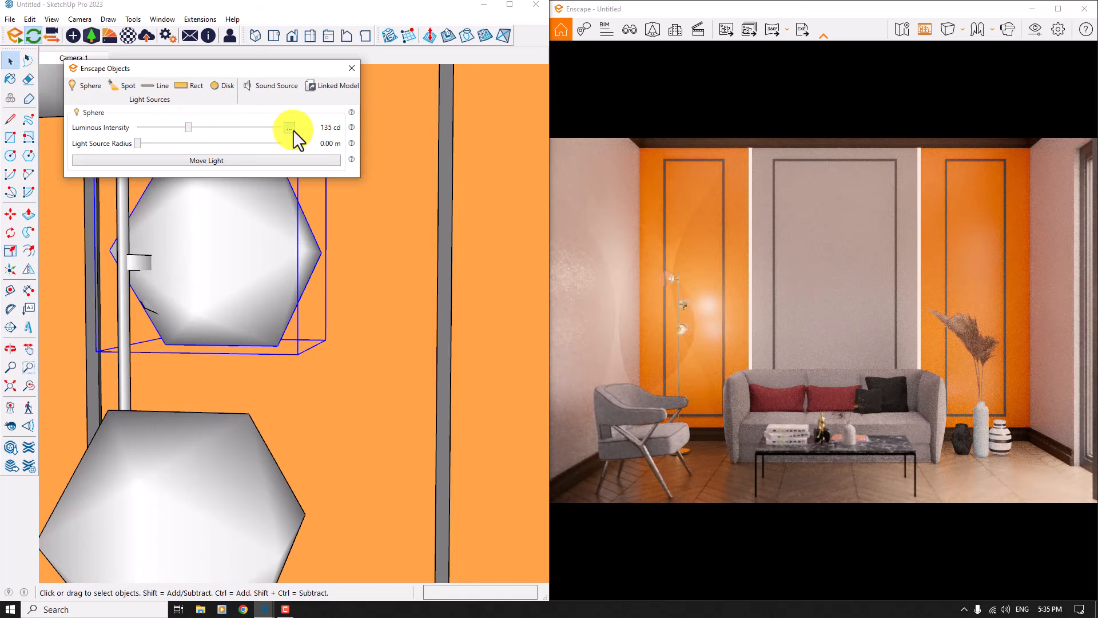
pyautogui.click(292, 129)
pyautogui.click(303, 147)
pyautogui.write('18')
pyautogui.press('Return')
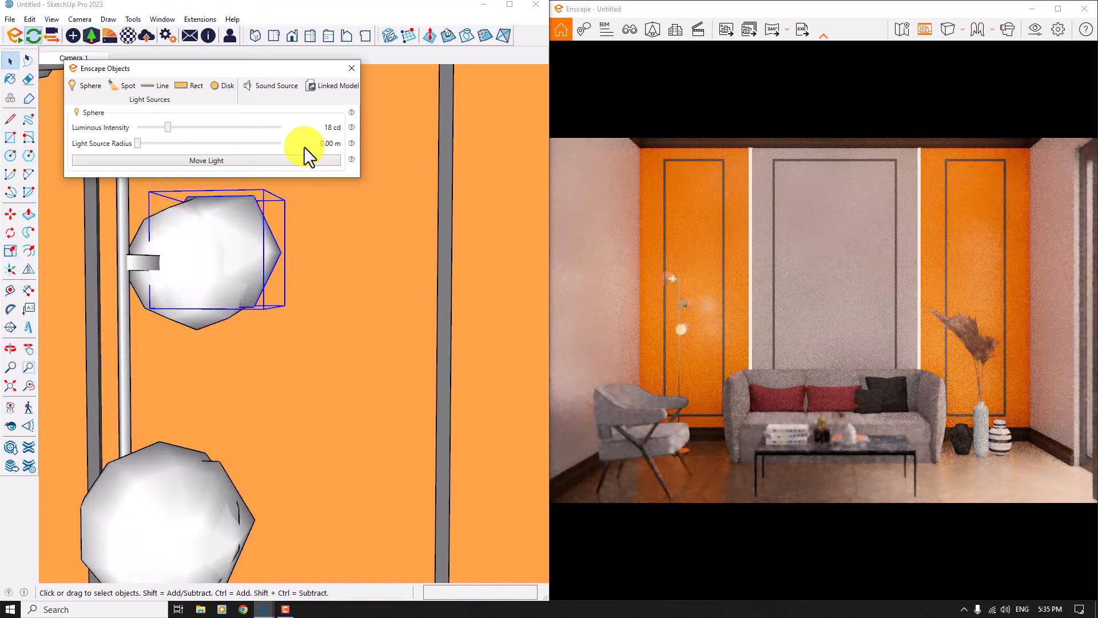
pyautogui.click(353, 68)
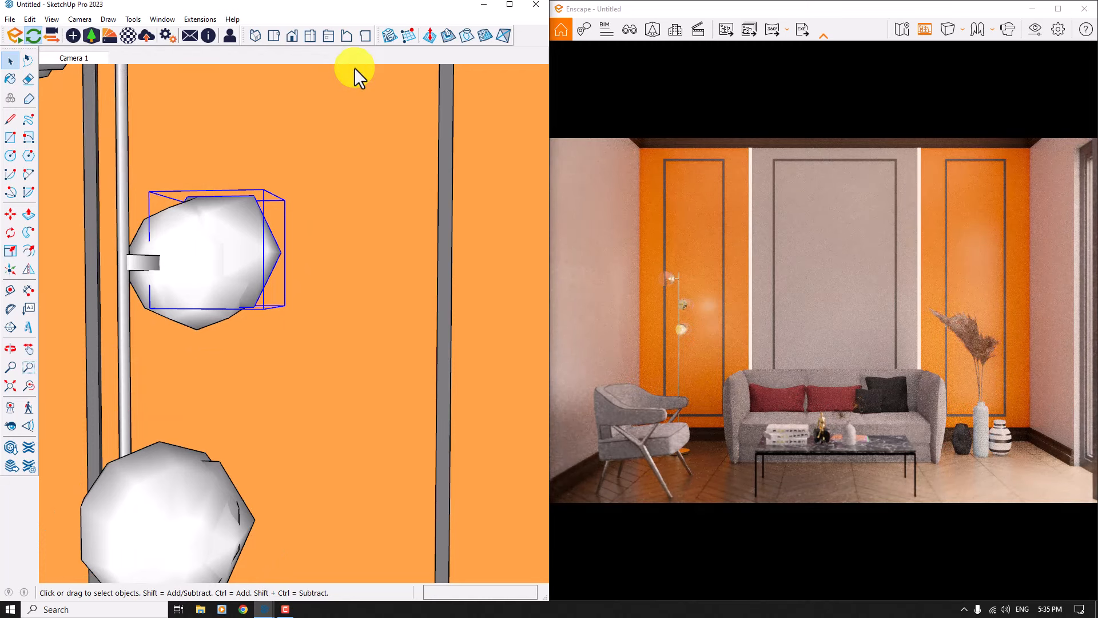
# Step: Maximize the Enscape render window and save a screenshot of the view to the Desktop as a JPEG image
pyautogui.click(1057, 8)
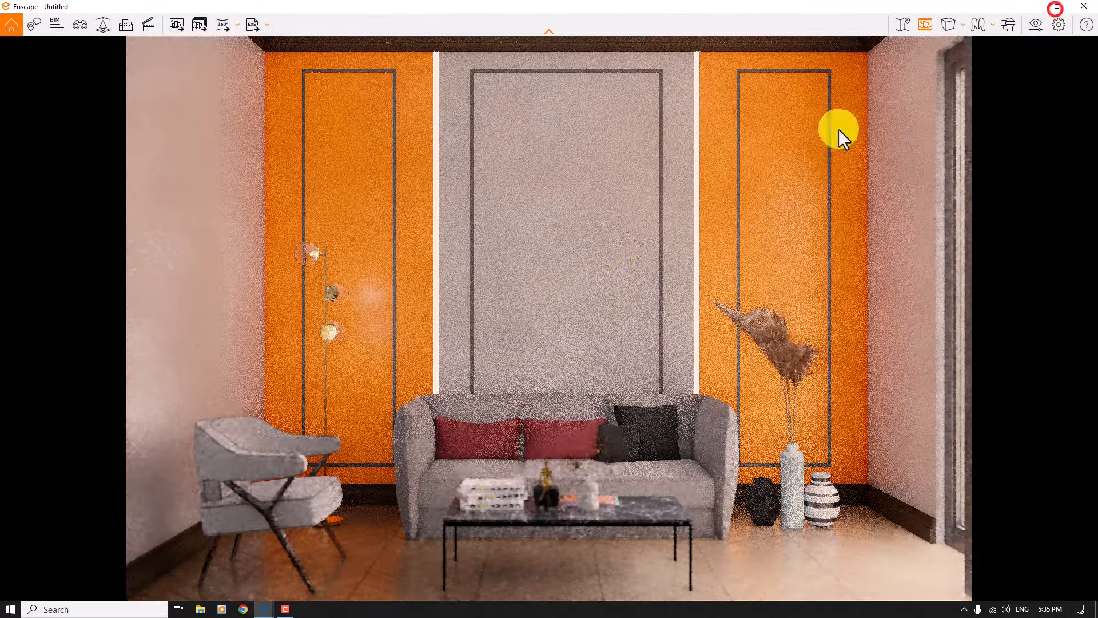
pyautogui.click(629, 245)
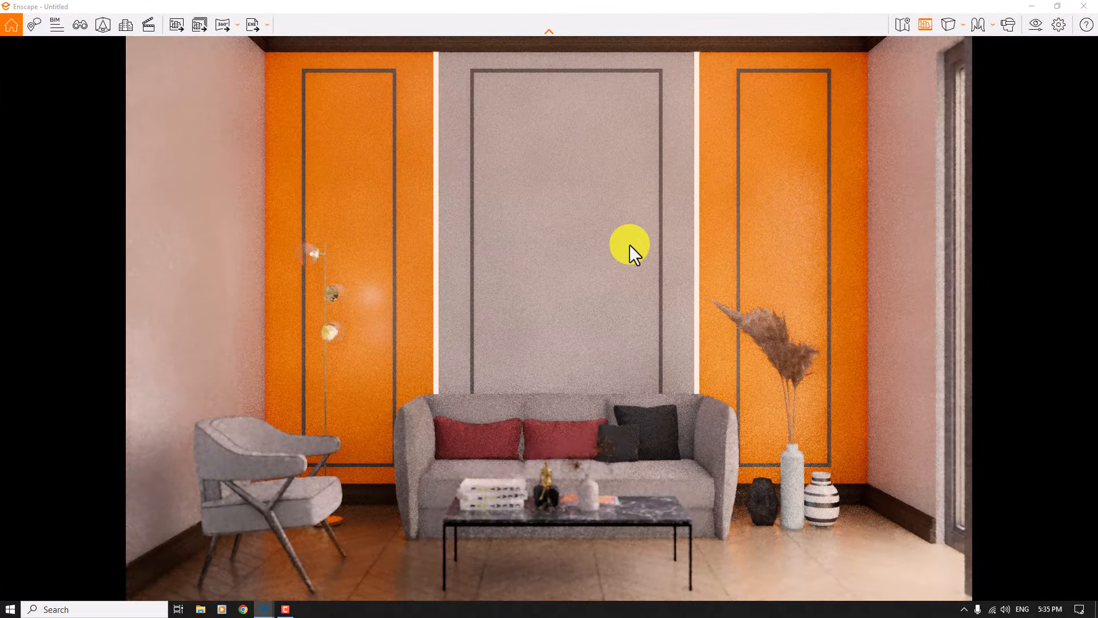
pyautogui.hotkey('shift', 'F11')
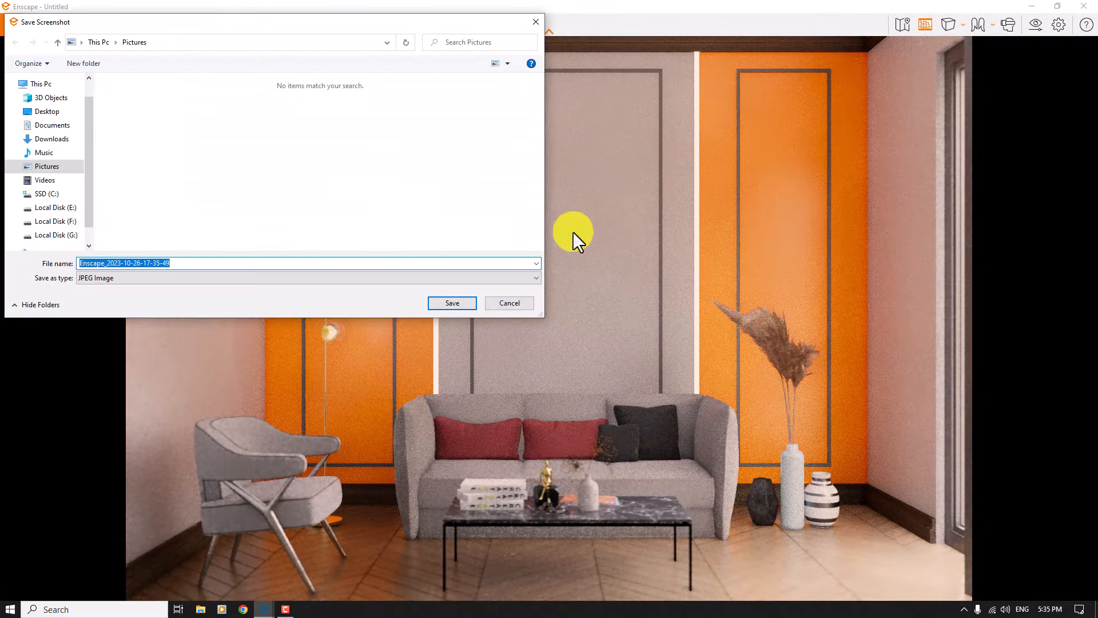
pyautogui.click(48, 111)
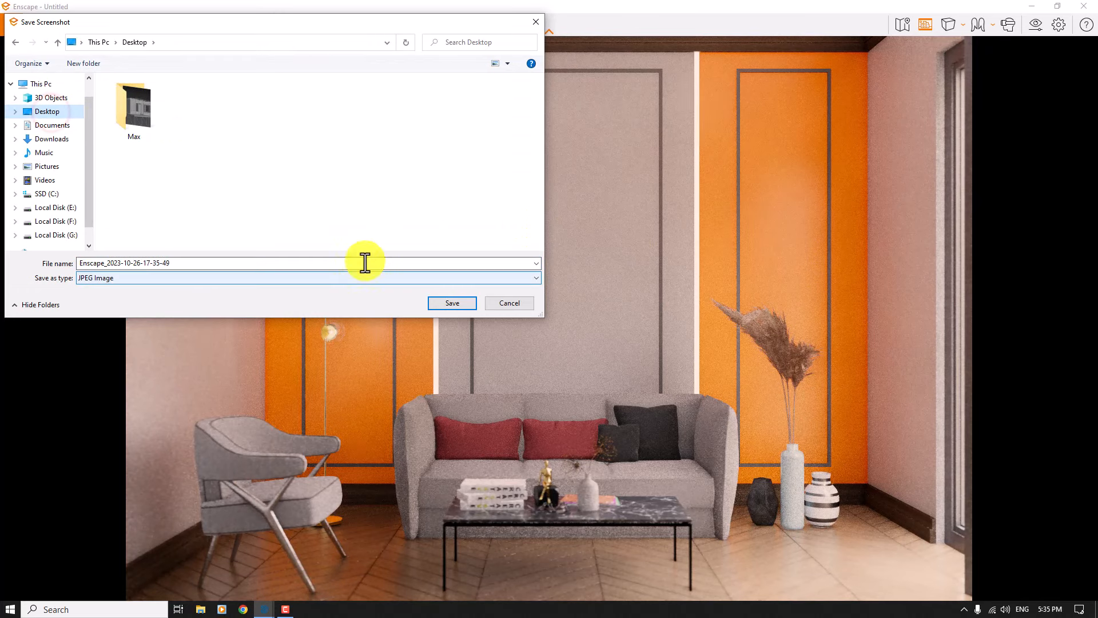
pyautogui.click(451, 303)
pyautogui.click(447, 302)
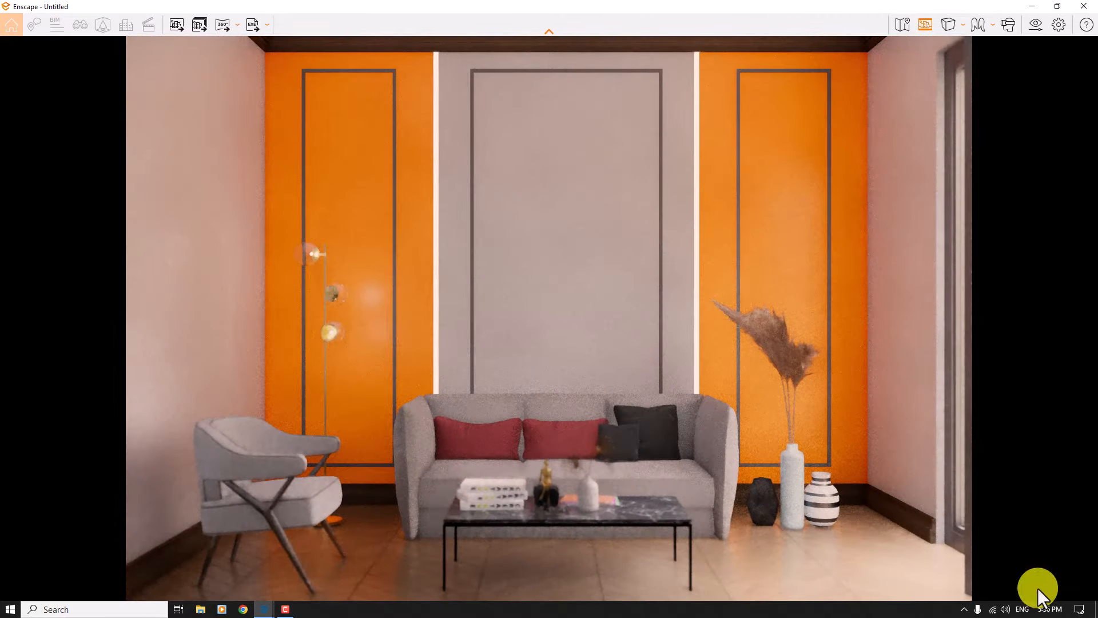
# Step: Show the Windows desktop, refresh its icons and open the saved Enscape render image
pyautogui.click(1089, 607)
pyautogui.rightClick(329, 114)
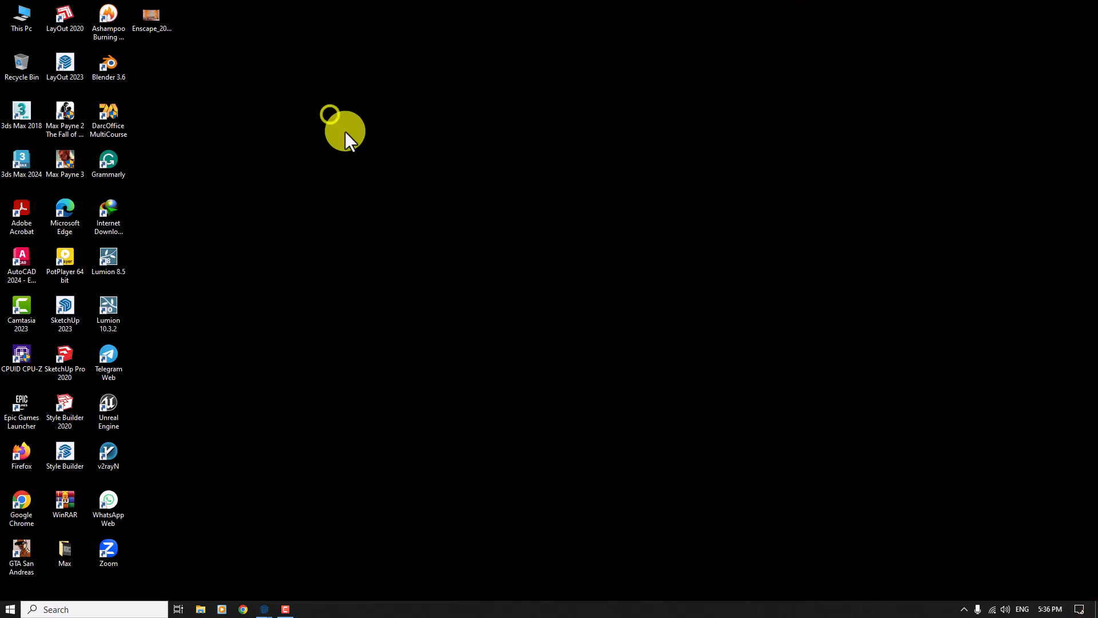
pyautogui.click(359, 147)
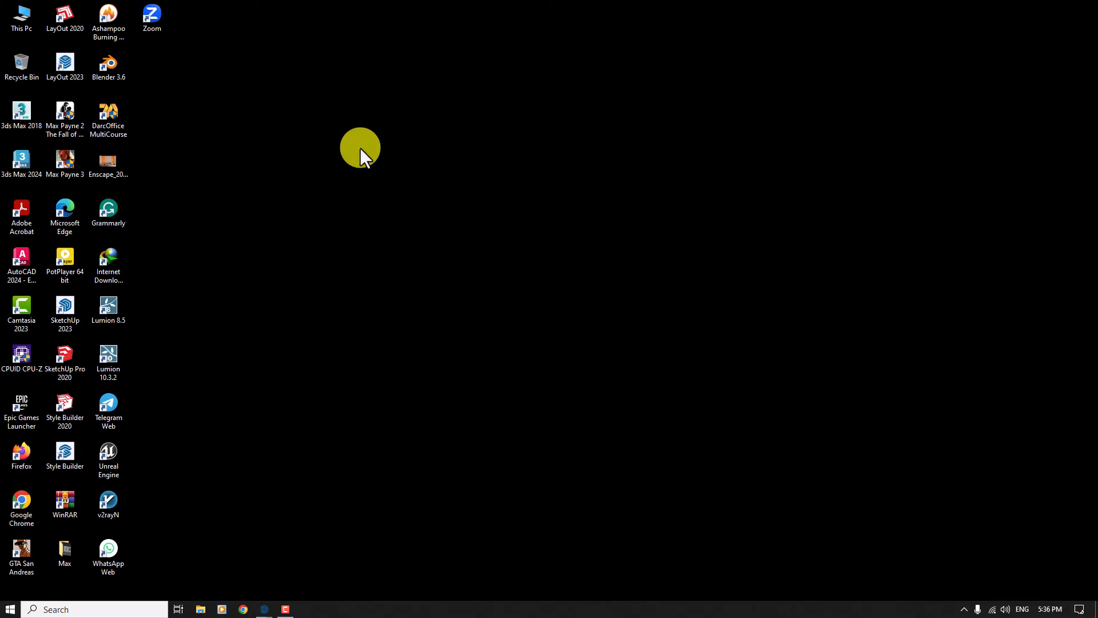
pyautogui.doubleClick(118, 157)
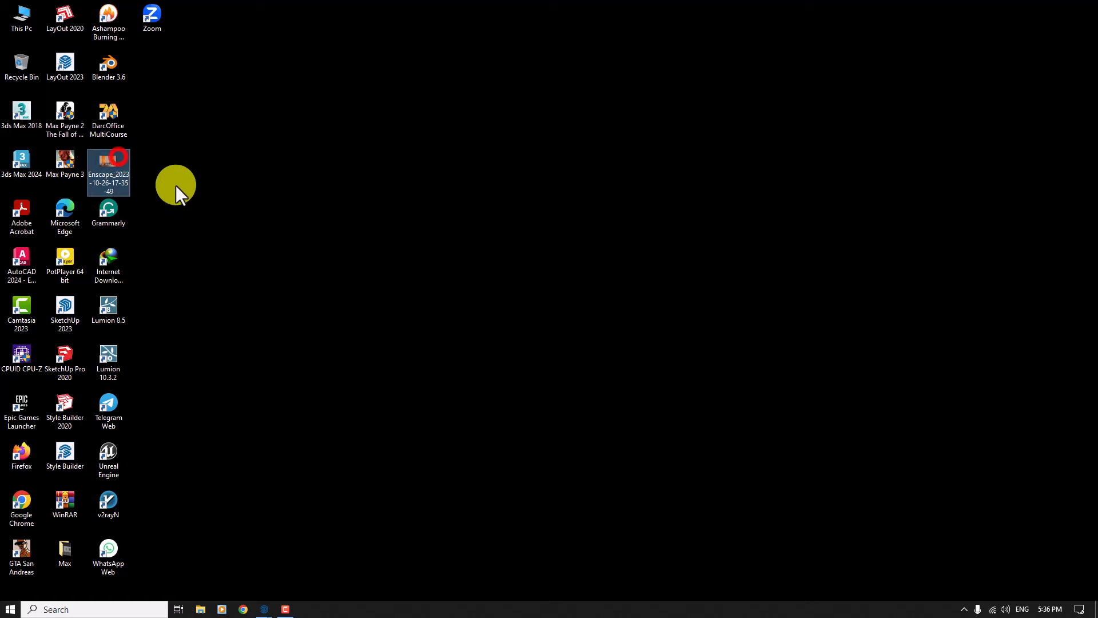